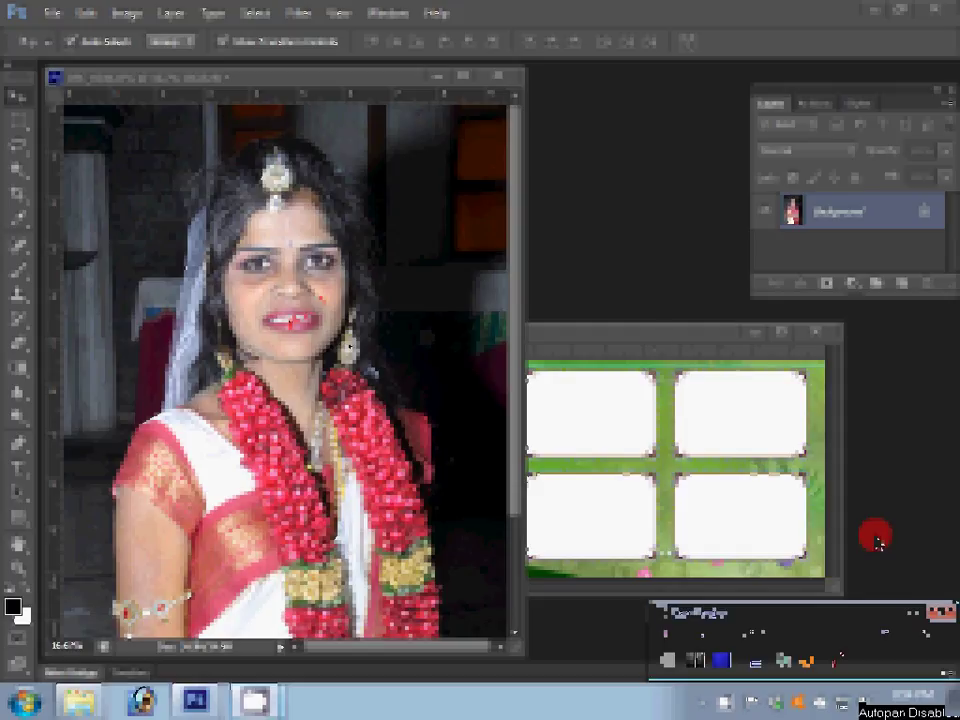
Check Levels without changing anything, then zoom in on the bride photo.
key("ctrl+l")
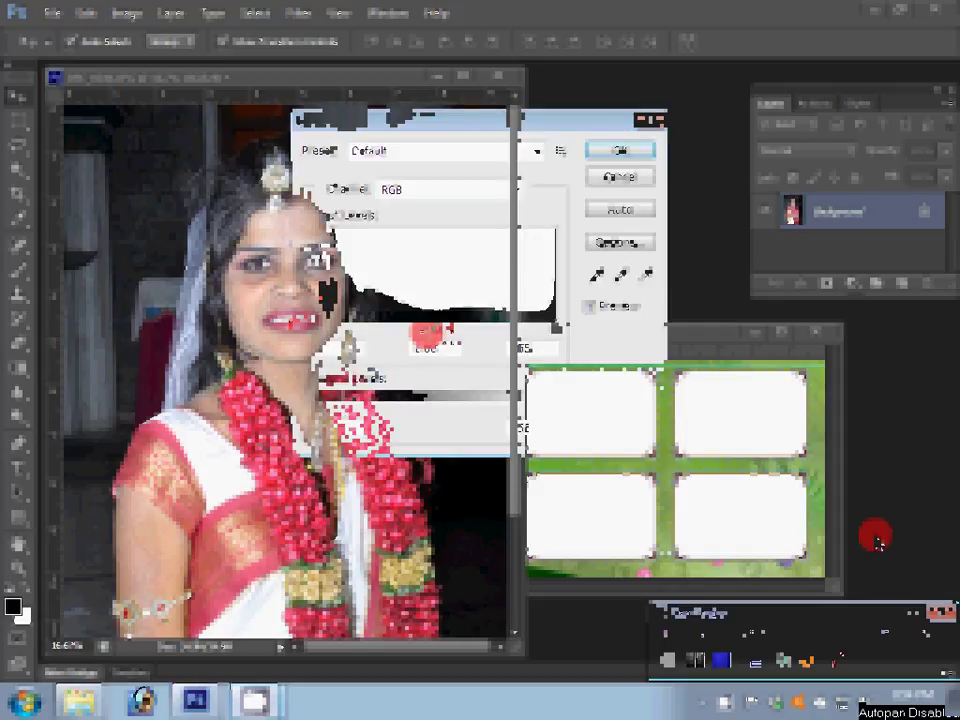
key("Escape")
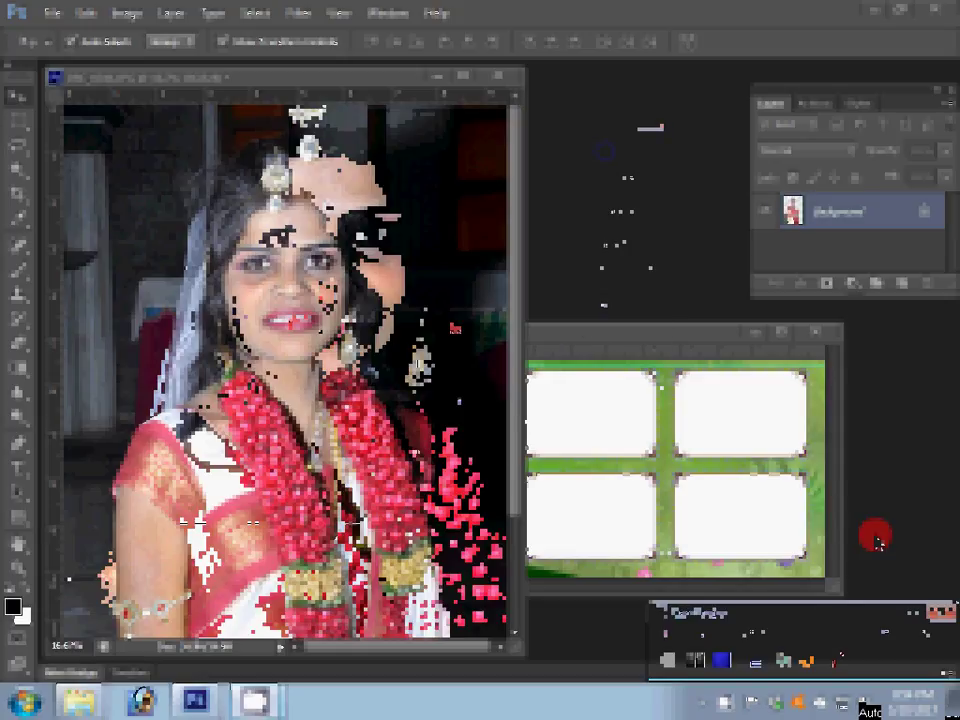
key("z")
key("ctrl+plus")
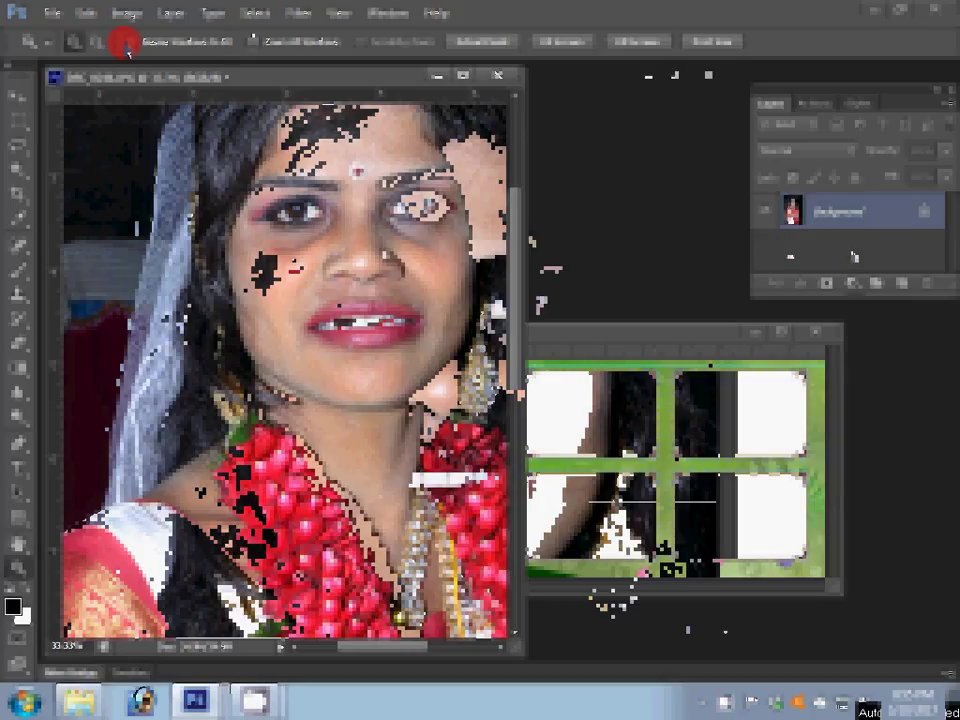
Run the Magic Pro smoothing plugin on the bride photo with Graininess 88.
left_click(297, 13)
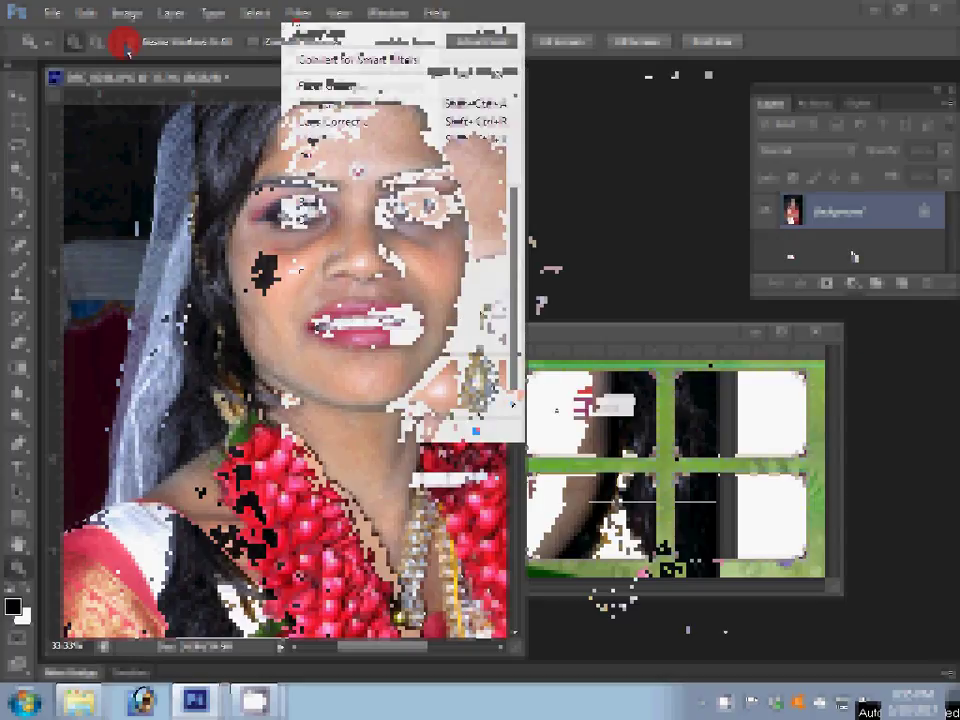
left_click(430, 300)
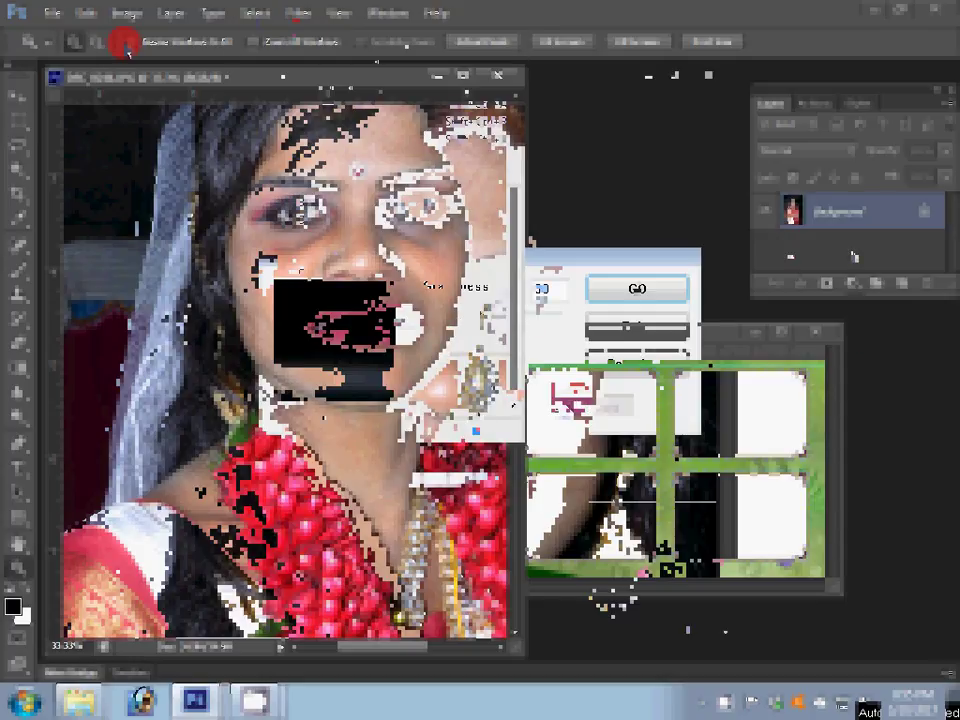
type("88")
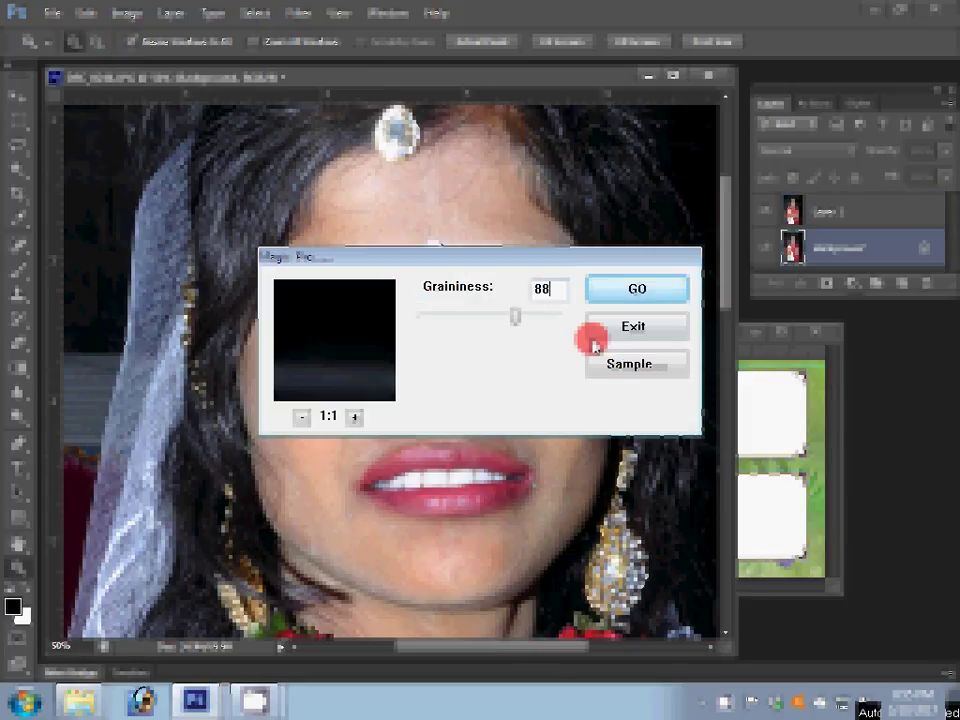
key("Return")
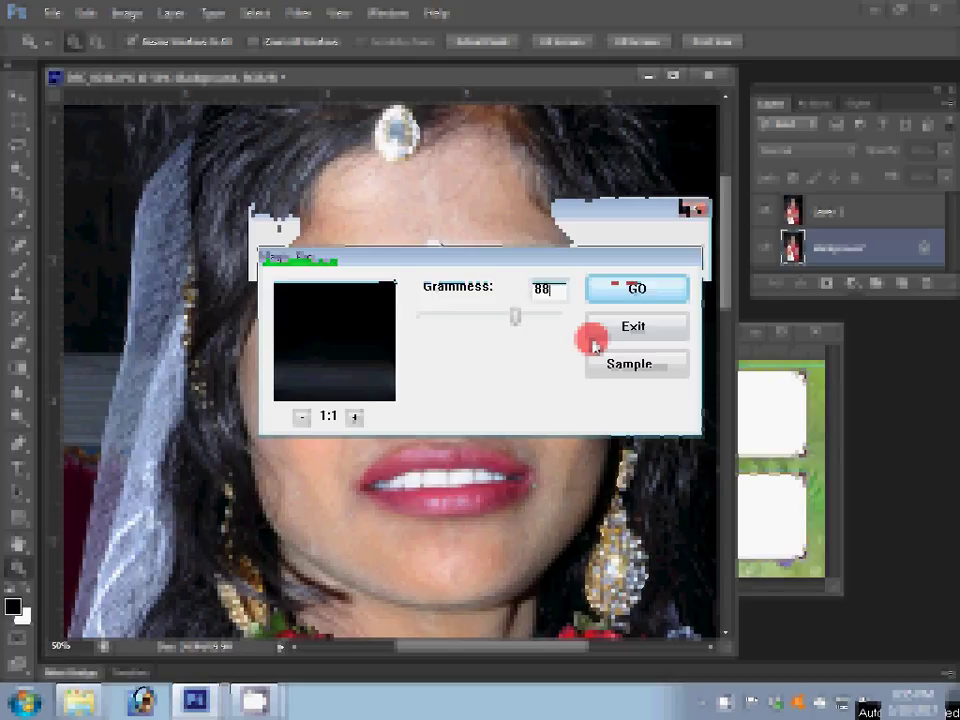
Finish the smoothing run, then airbrush-erase the smoothed layer over the bride's forehead.
left_click(622, 290)
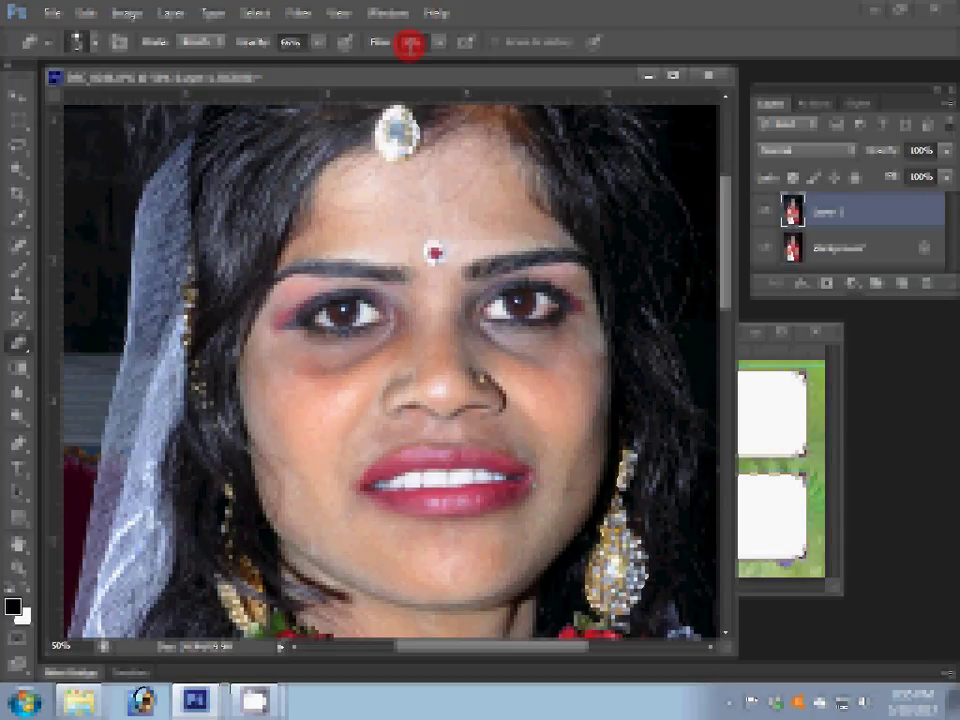
left_click(409, 43)
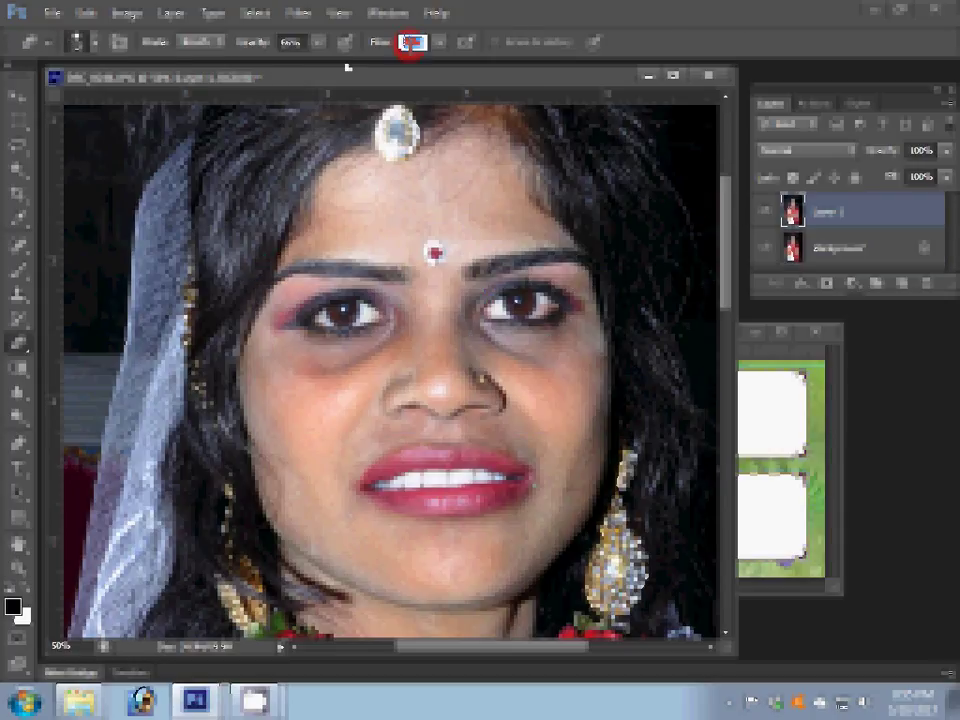
left_click(446, 210)
left_click(477, 233)
left_click(298, 13)
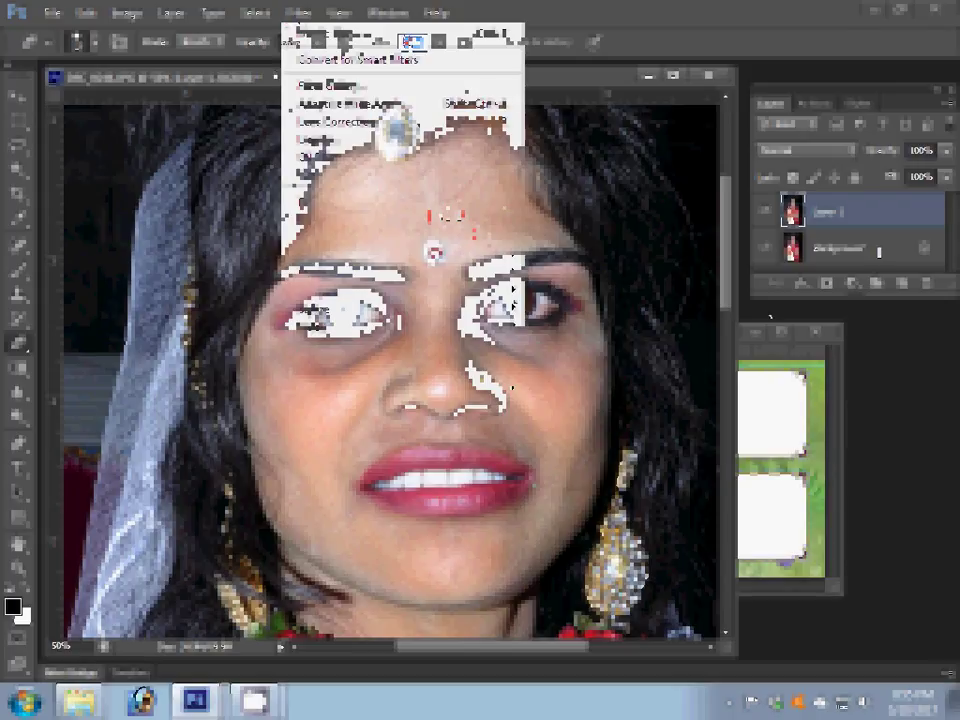
Apply Add Noise with a small Uniform amount to the bride photo.
mouse_move(330, 290)
left_click(575, 255)
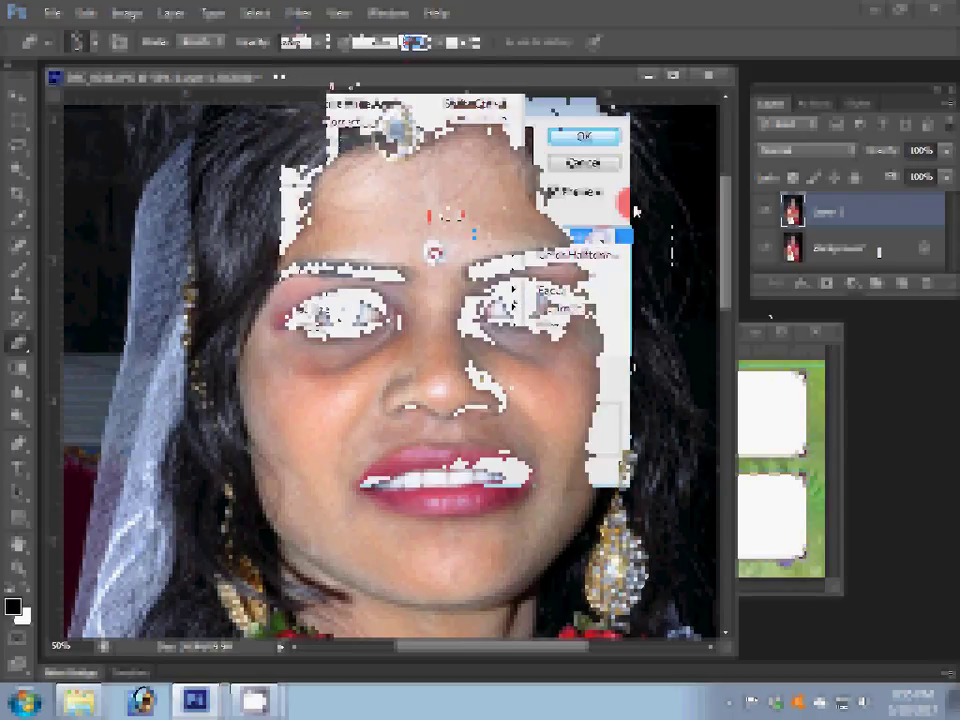
left_click(367, 298)
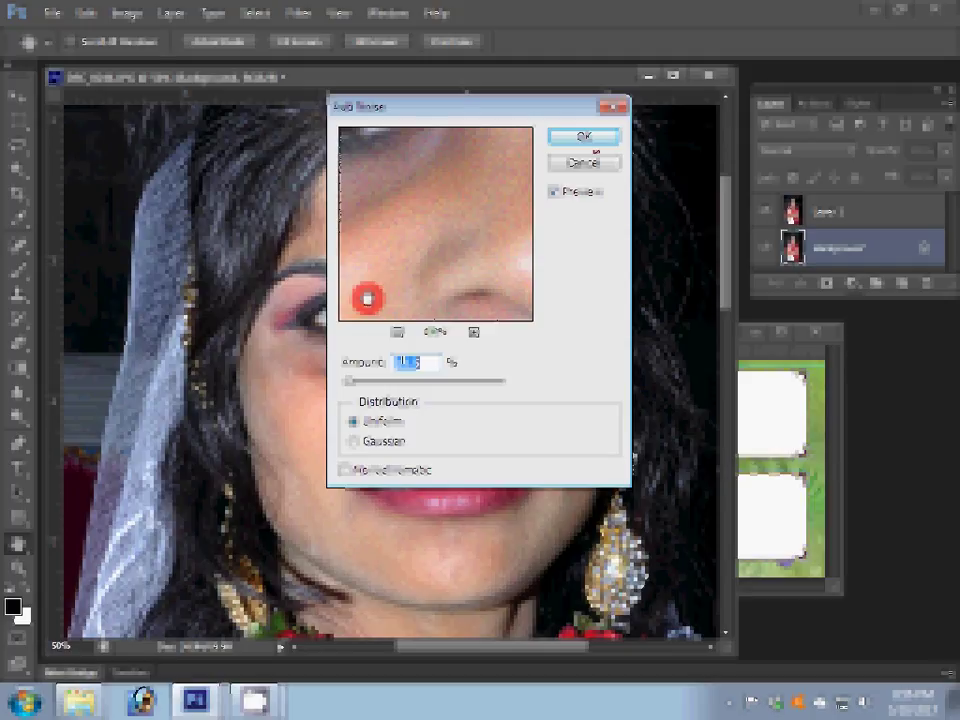
left_click(593, 139)
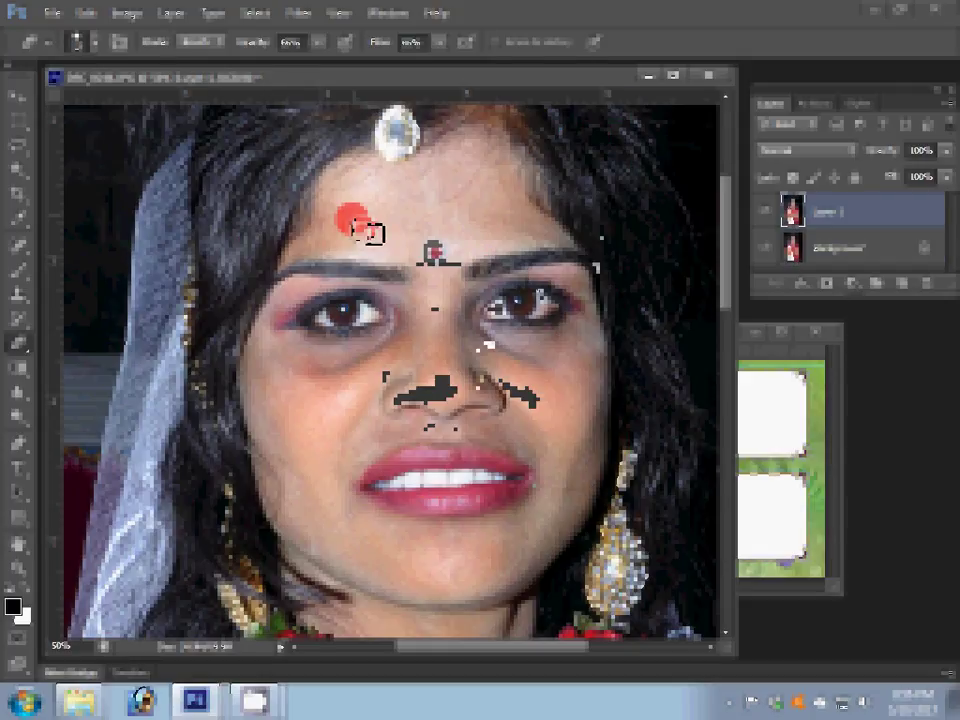
Pick a soft eraser brush and retouch the bride's face and neck.
right_click(597, 268)
left_click(596, 289)
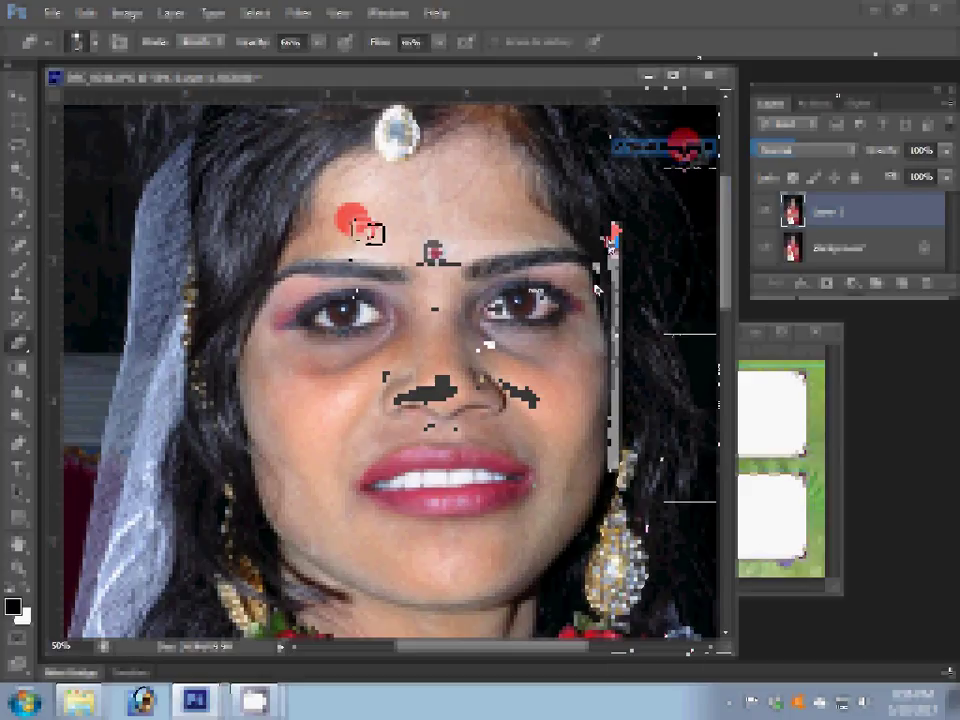
right_click(352, 220)
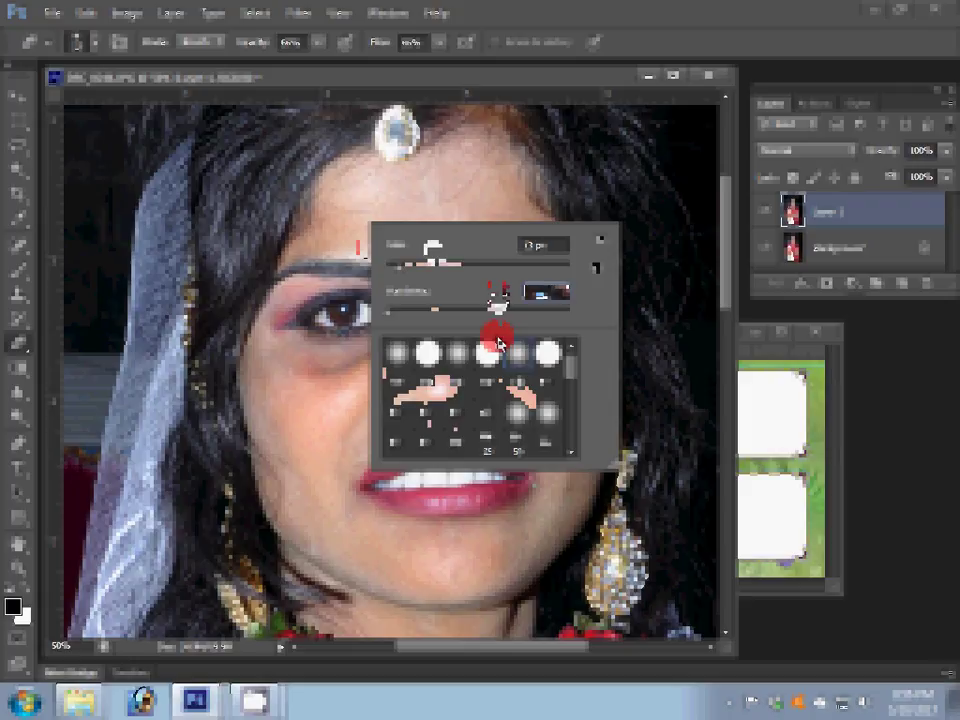
double_click(498, 345)
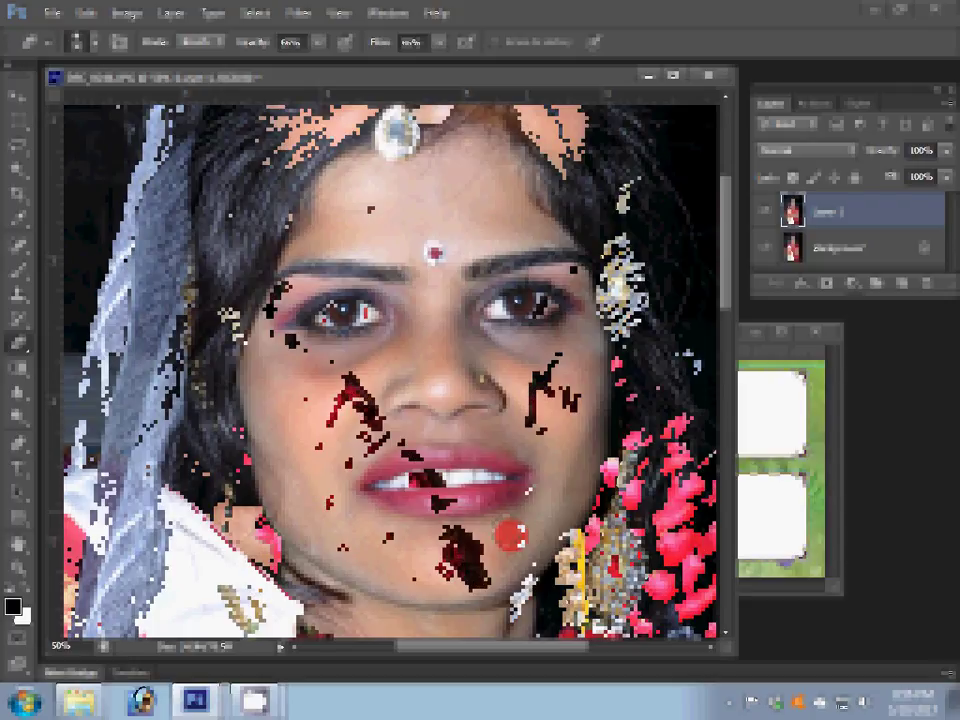
scroll(509, 537, "down", 5)
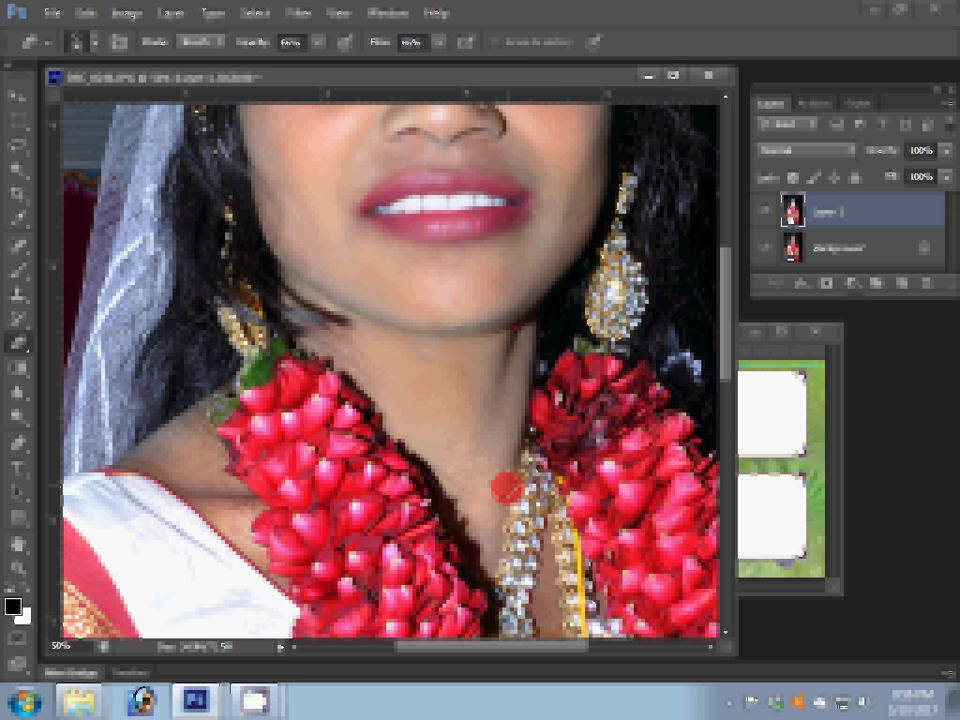
right_click(517, 337)
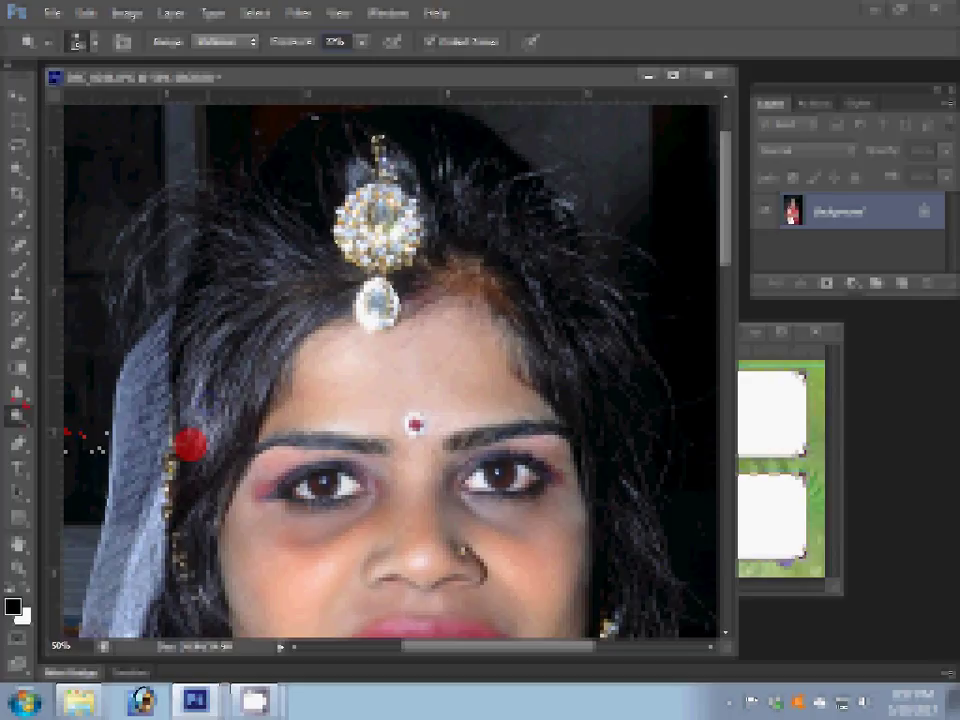
Switch from the Dodge tool to the Burn tool at 50% exposure.
key("shift+o")
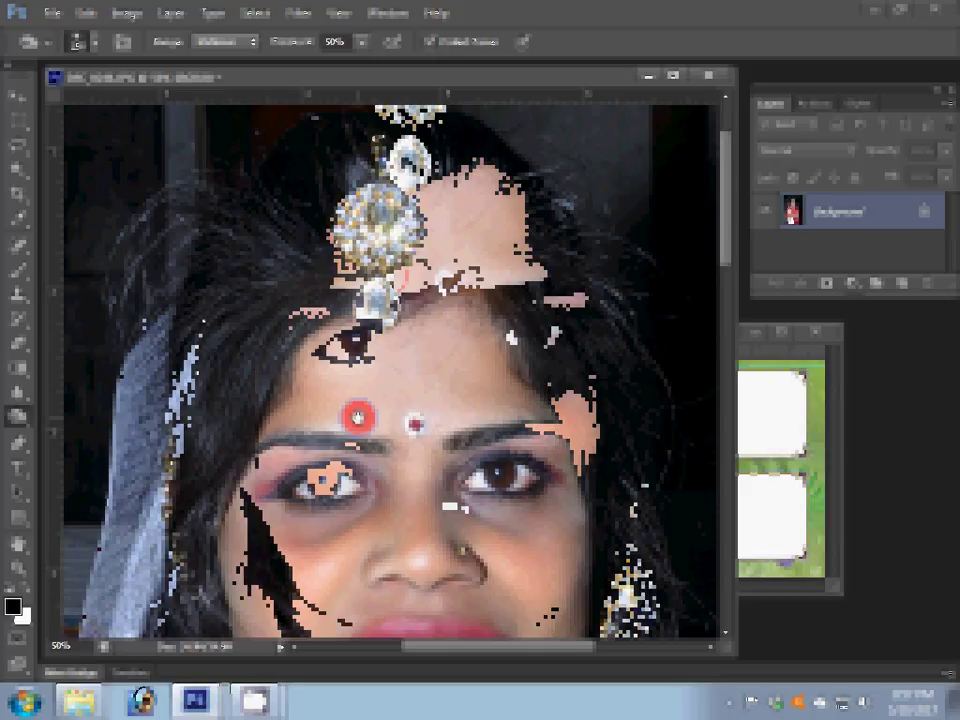
Work across the bride's face to clear the blotchy hair and forehead patches.
left_click_drag(357, 416, 616, 397)
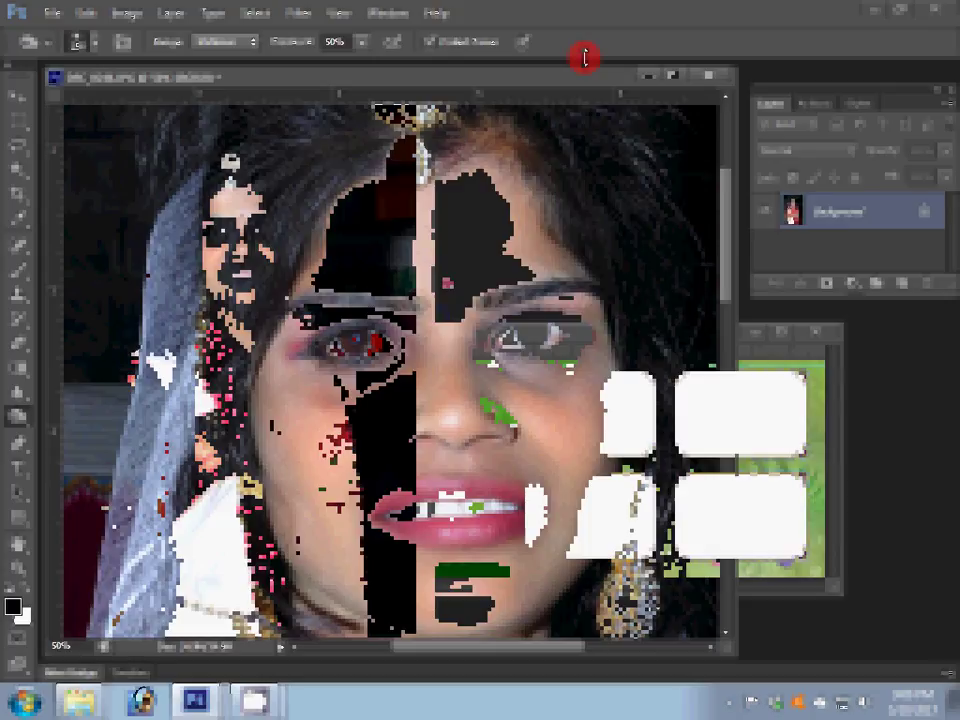
Open Color Balance, then clip the leaf image into the album template's first frame.
key("ctrl+b")
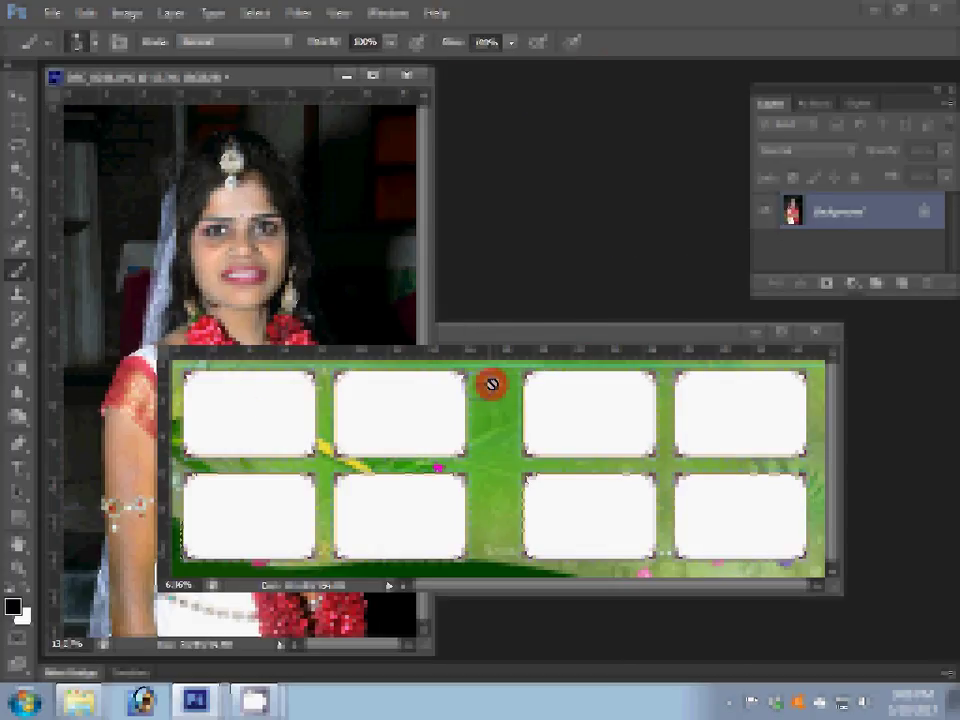
left_click(206, 386)
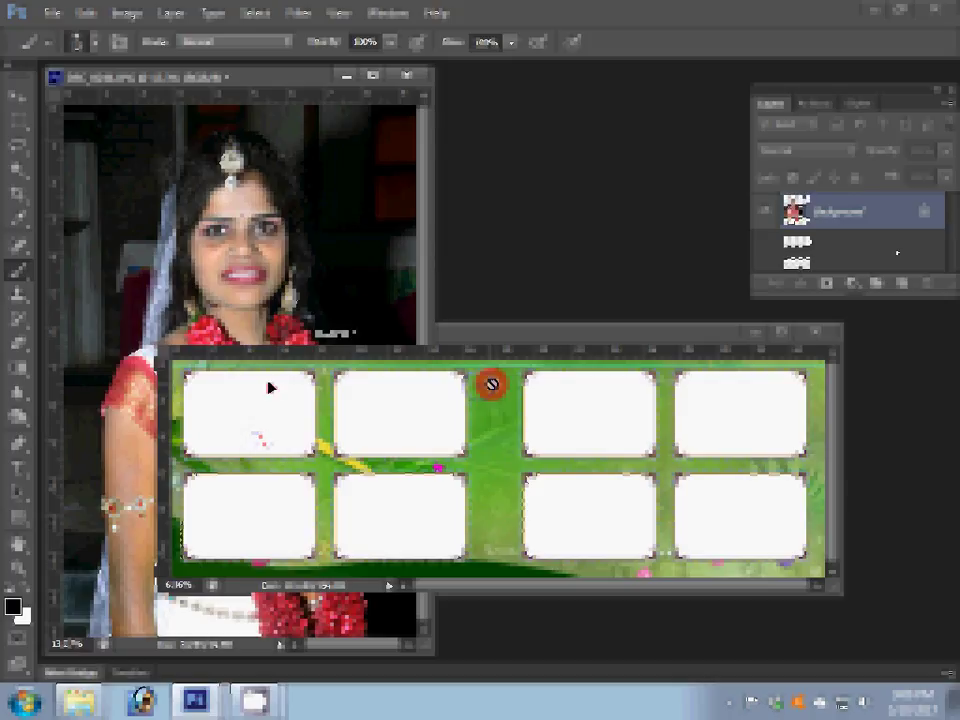
key("ctrl+alt+shift+v")
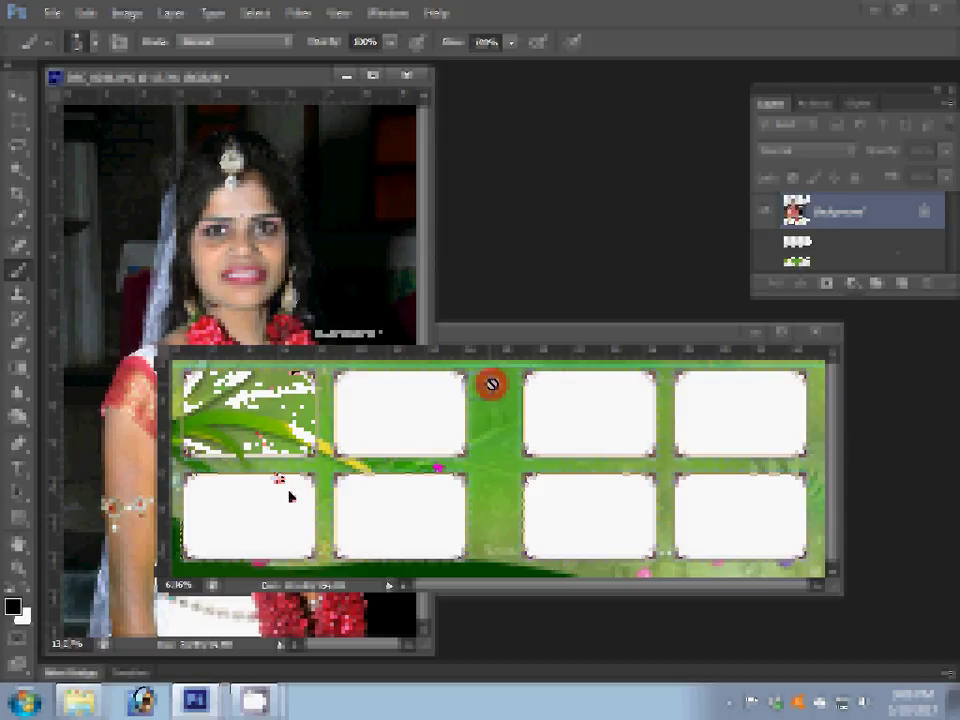
Rotate the leaf image 90°, resize it to fit the first frame, and commit.
right_click(272, 72)
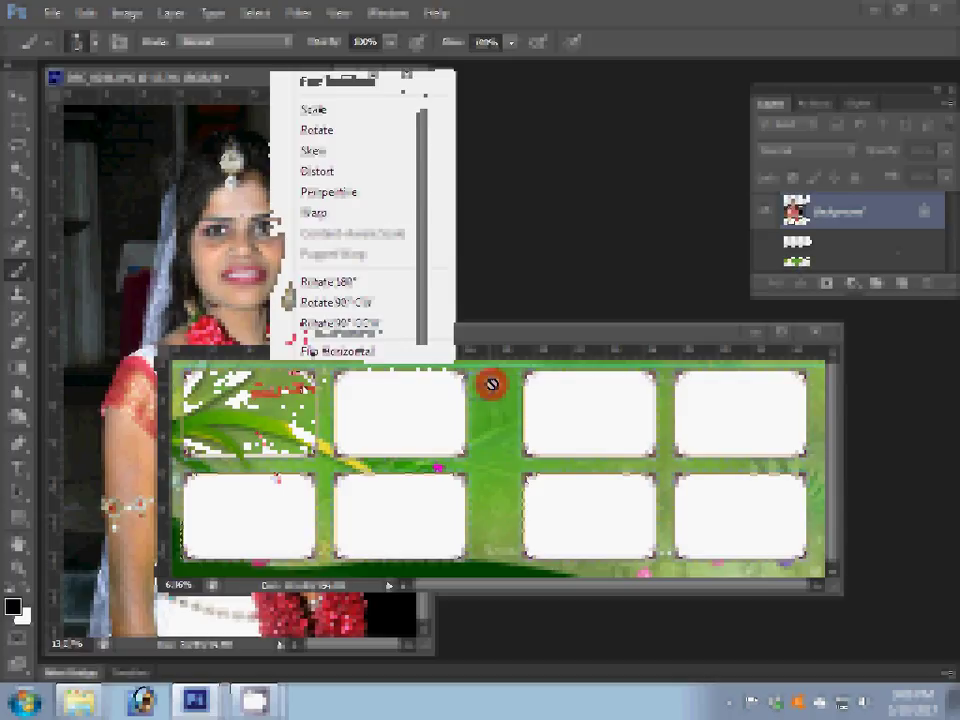
left_click(373, 296)
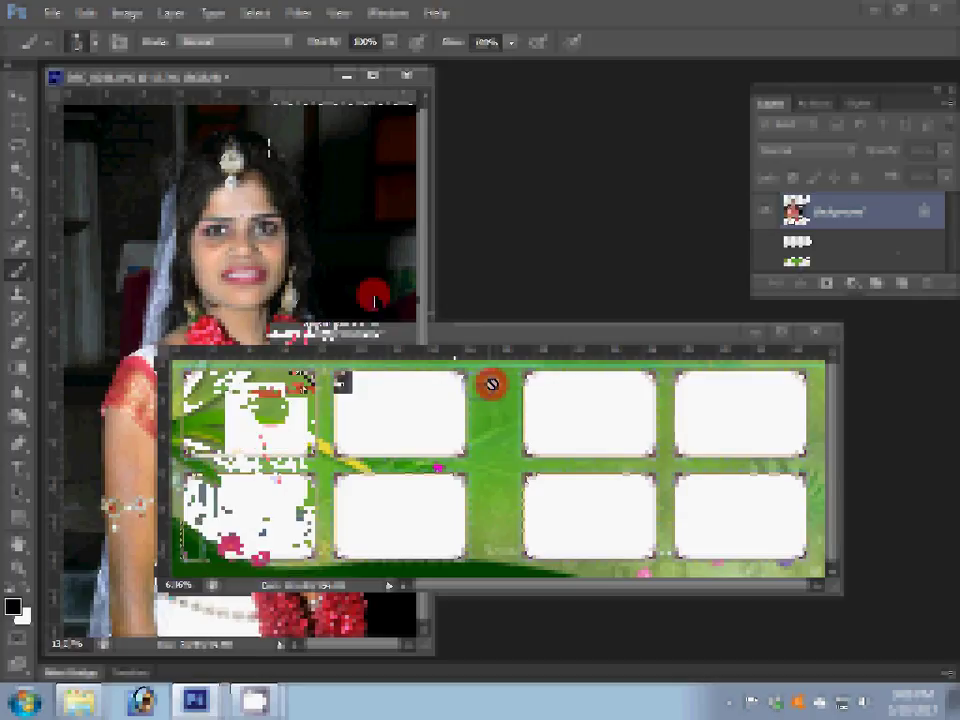
left_click_drag(302, 393, 281, 425)
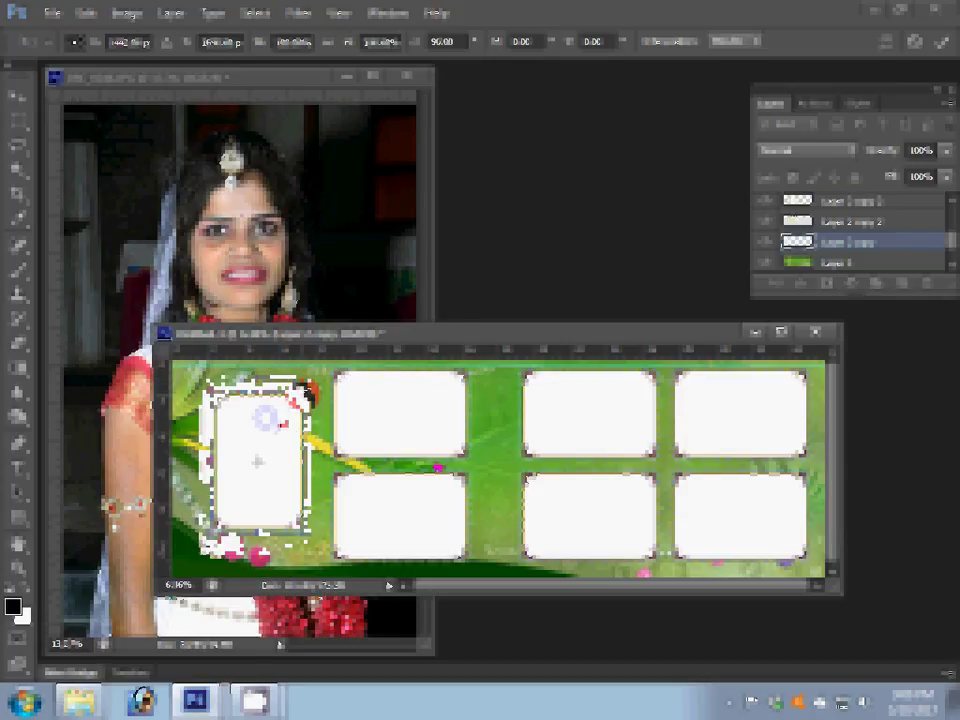
left_click(941, 41)
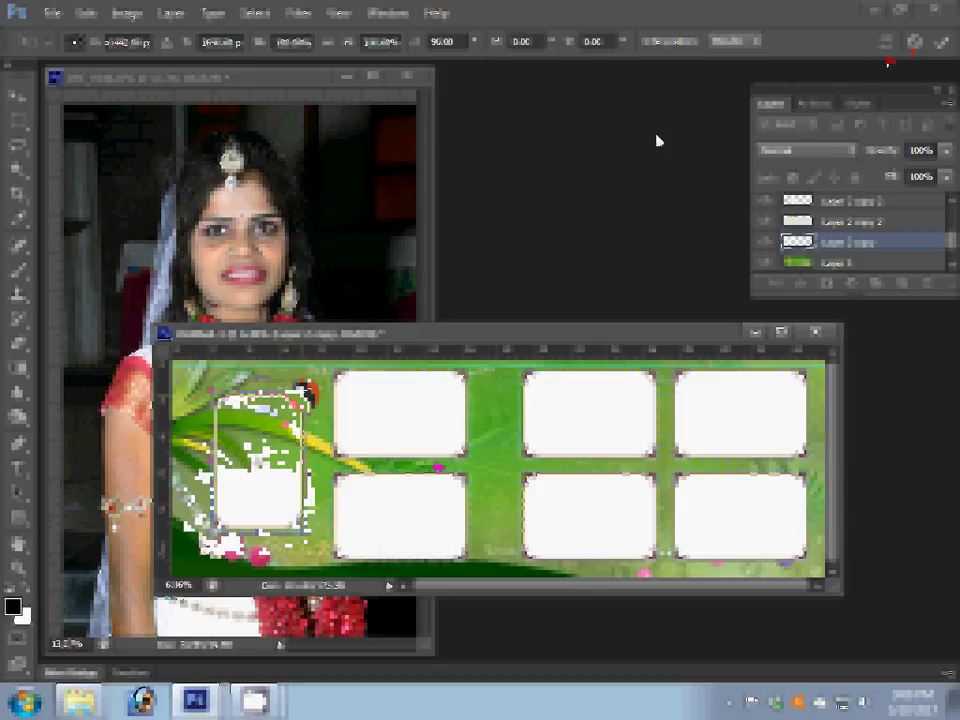
left_click(280, 510)
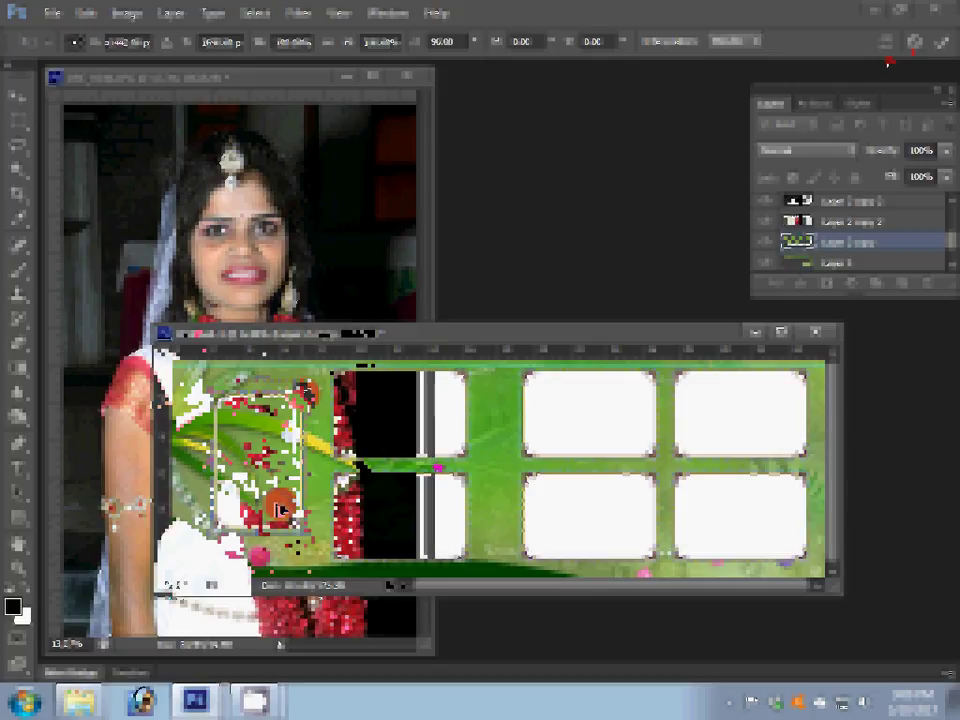
left_click(240, 340)
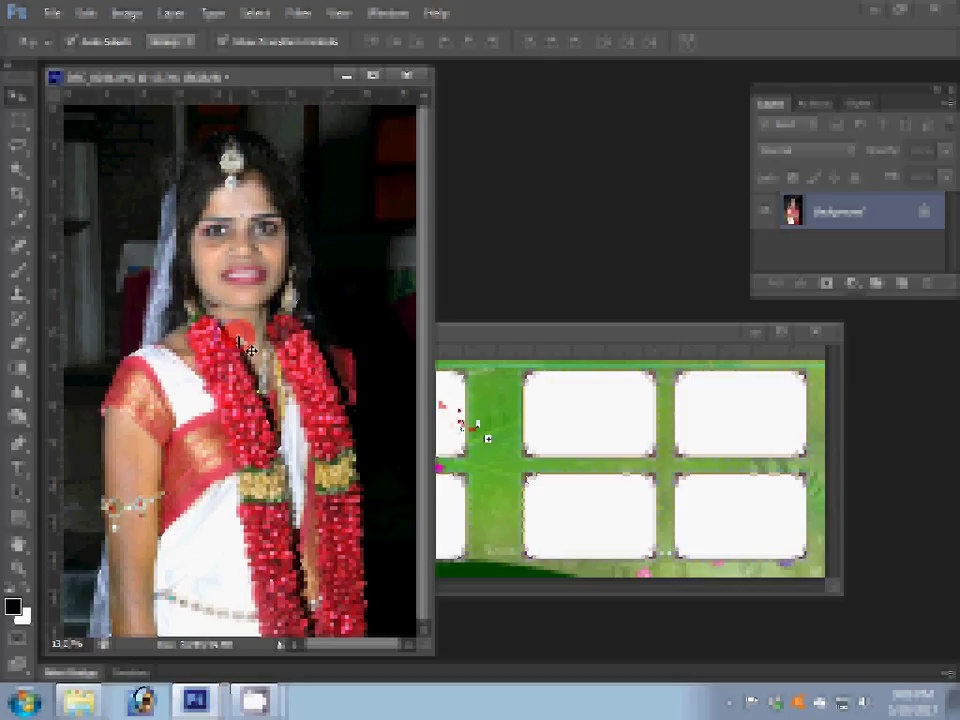
Drag the bride photo into the green album template as a new left-side layer.
left_click_drag(247, 348, 472, 425)
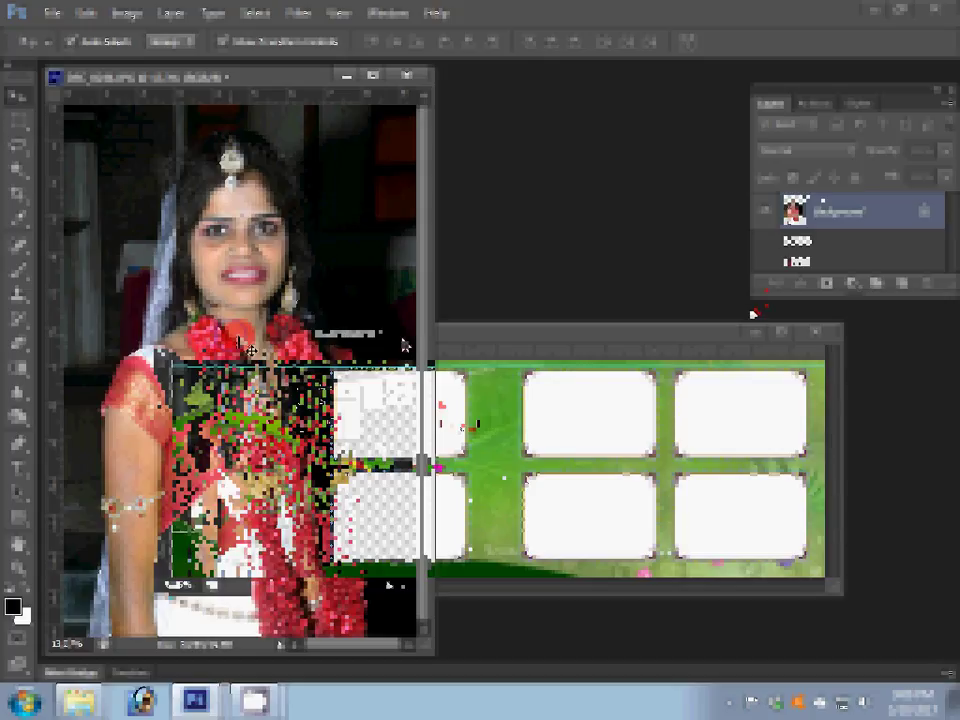
left_click(855, 258)
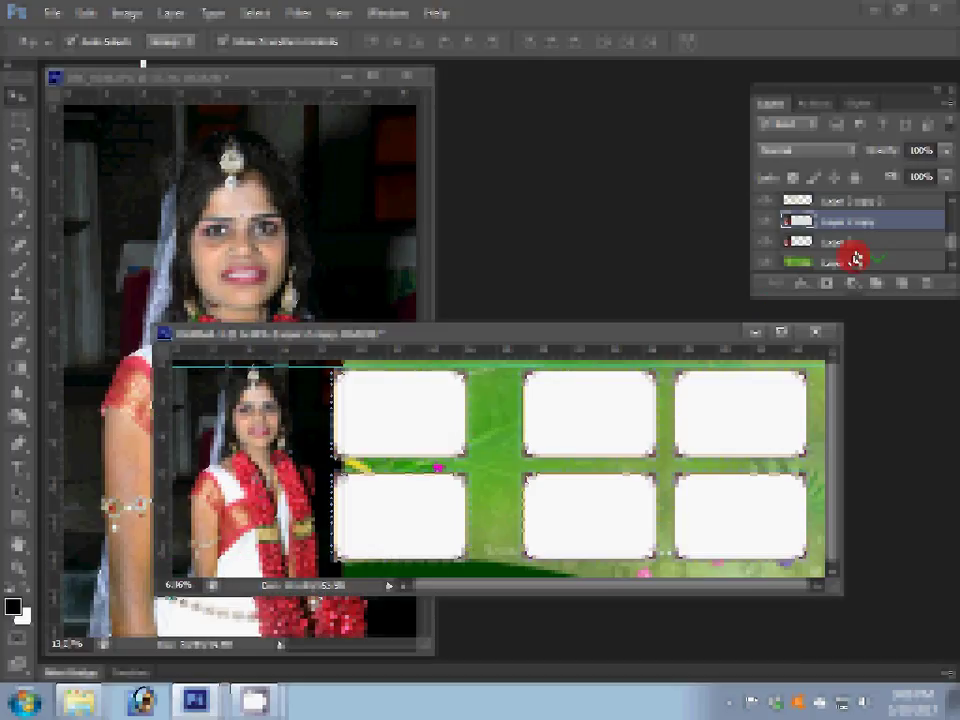
left_click(298, 13)
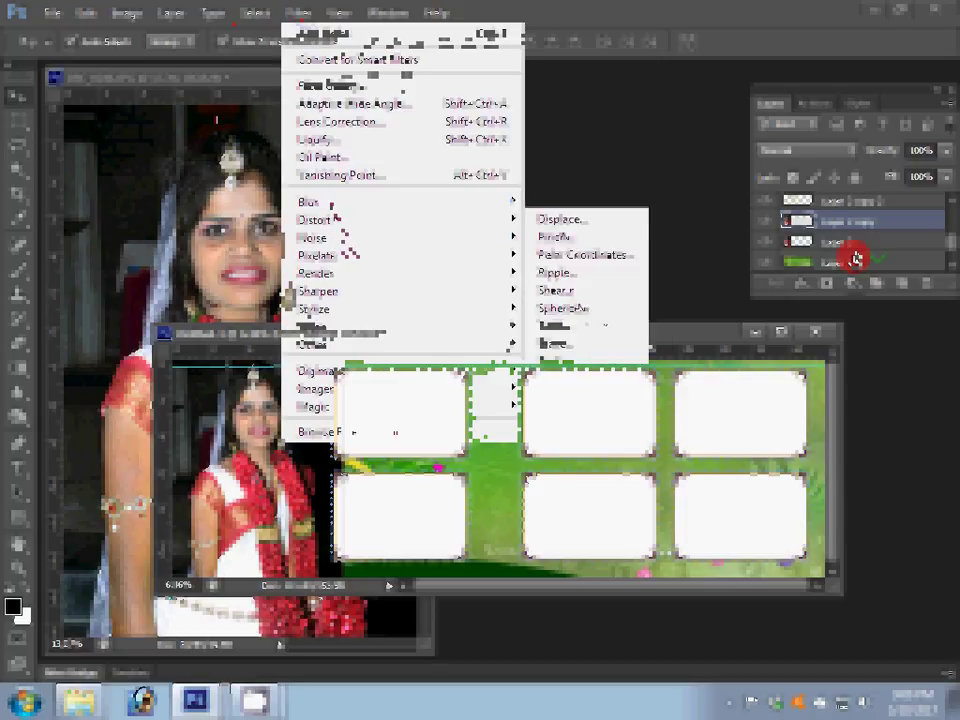
mouse_move(314, 219)
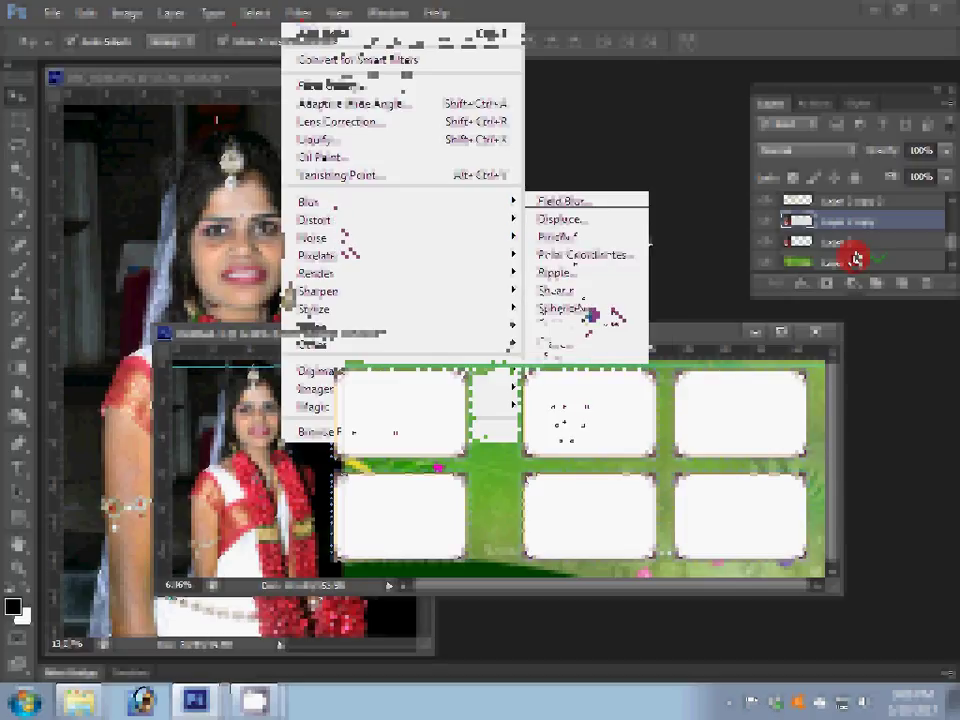
Apply a Box Blur to soften the bride photo layer's edge.
left_click(855, 258)
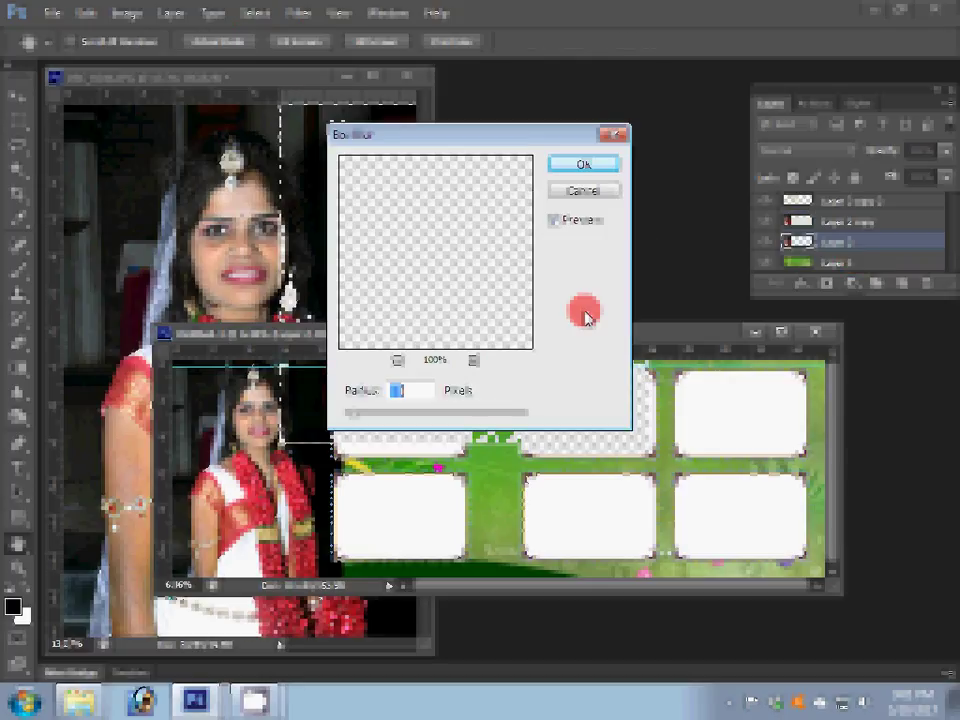
left_click(583, 165)
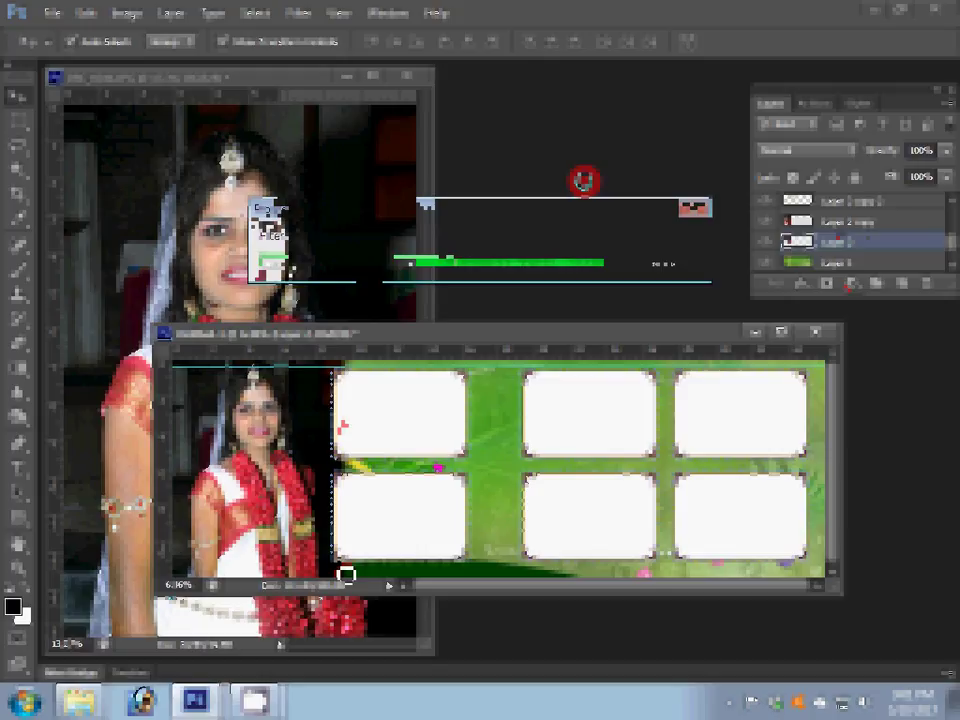
Switch to the Eraser tool to fade out the bride photo's edge.
key("e")
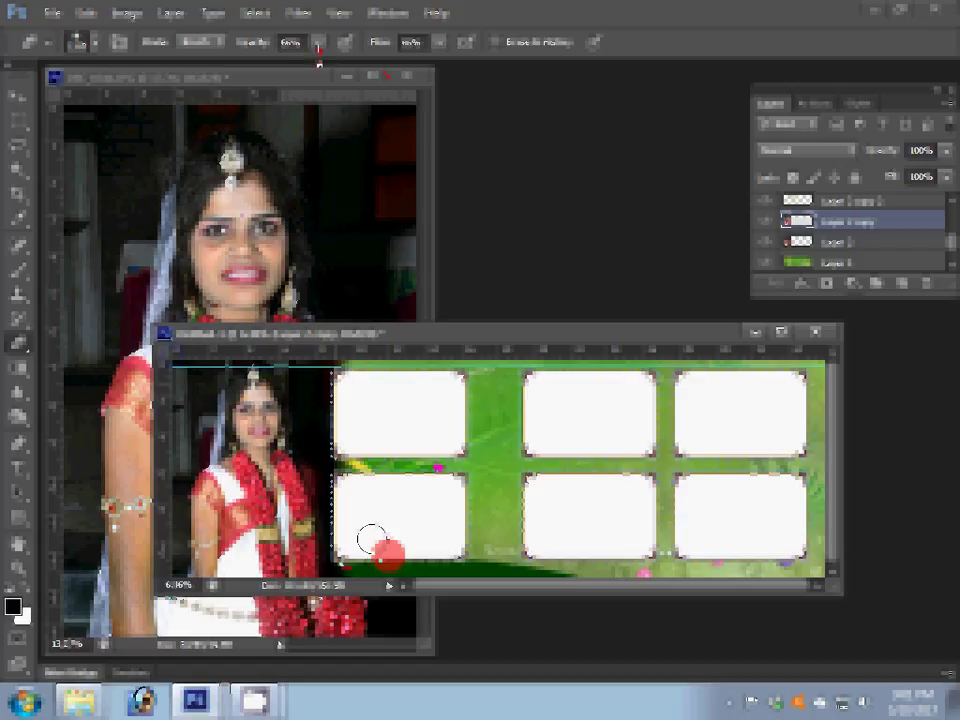
Set the eraser opacity to 100%, nudge the bride photo, and start closing DSC_0246.JPG.
key("shift+6")
key("0")
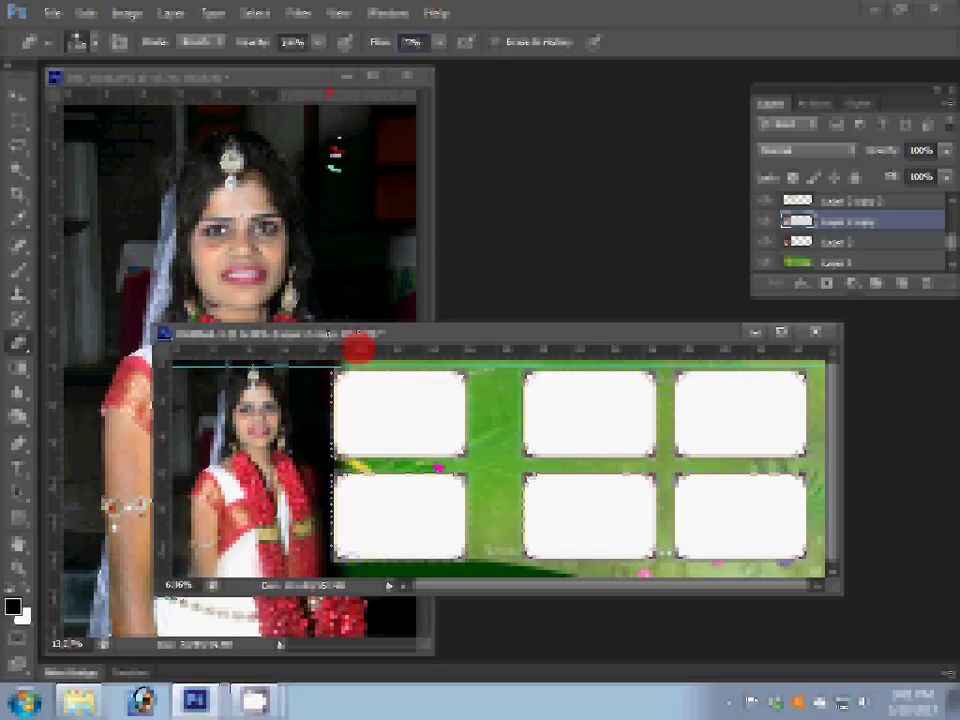
key("v")
left_click_drag(317, 171, 316, 172)
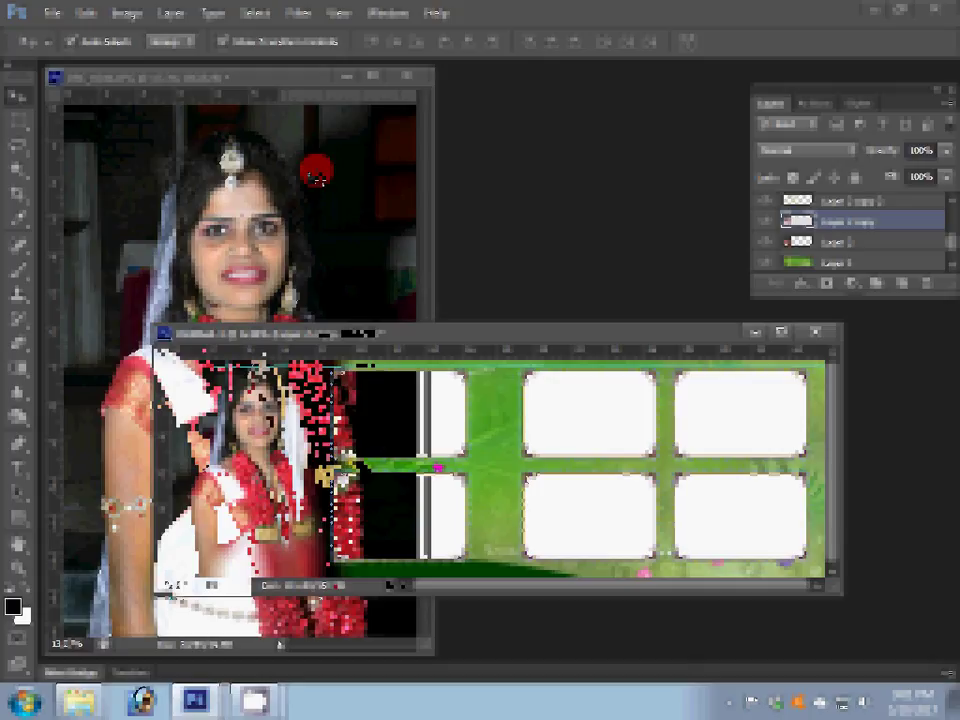
left_click(406, 75)
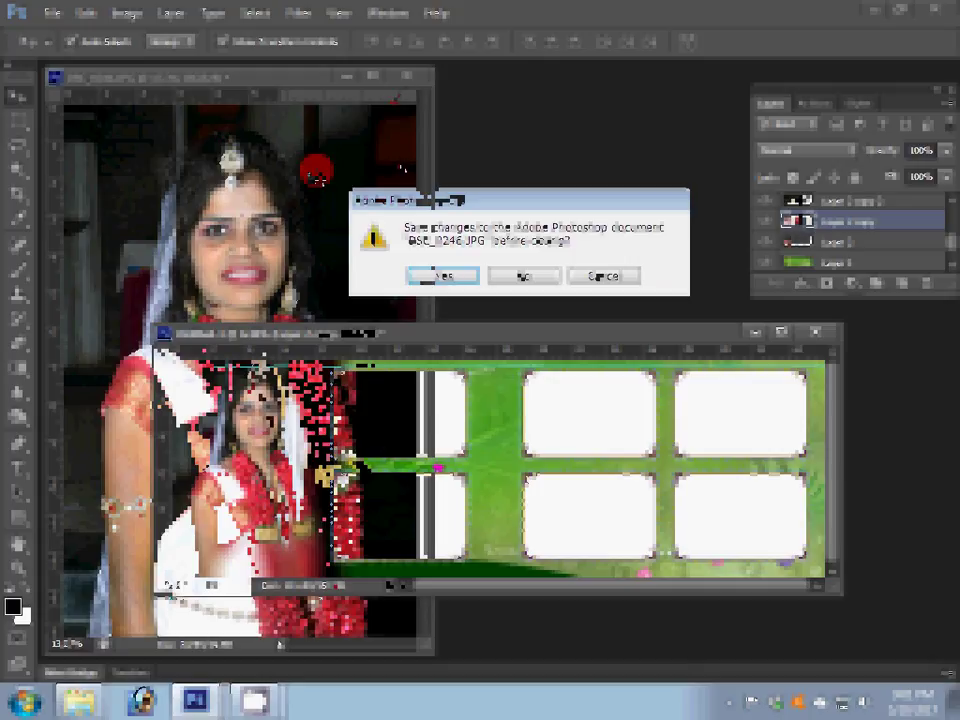
Close the bride photo without saving and drag DSC_0108 from the event photos into Photoshop.
left_click(527, 278)
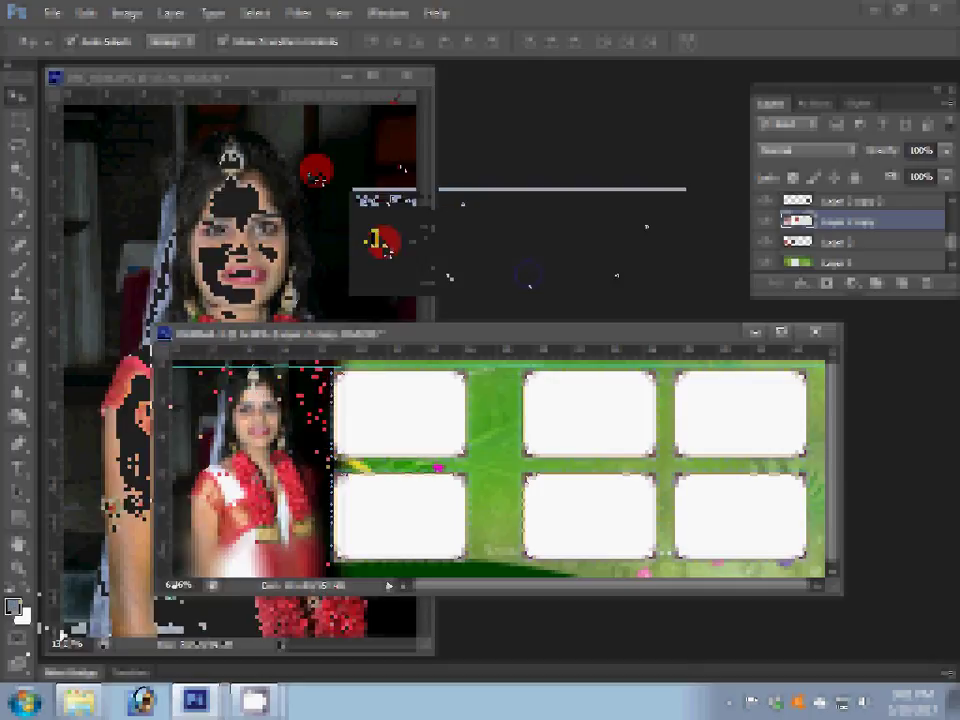
key("ctrl+o")
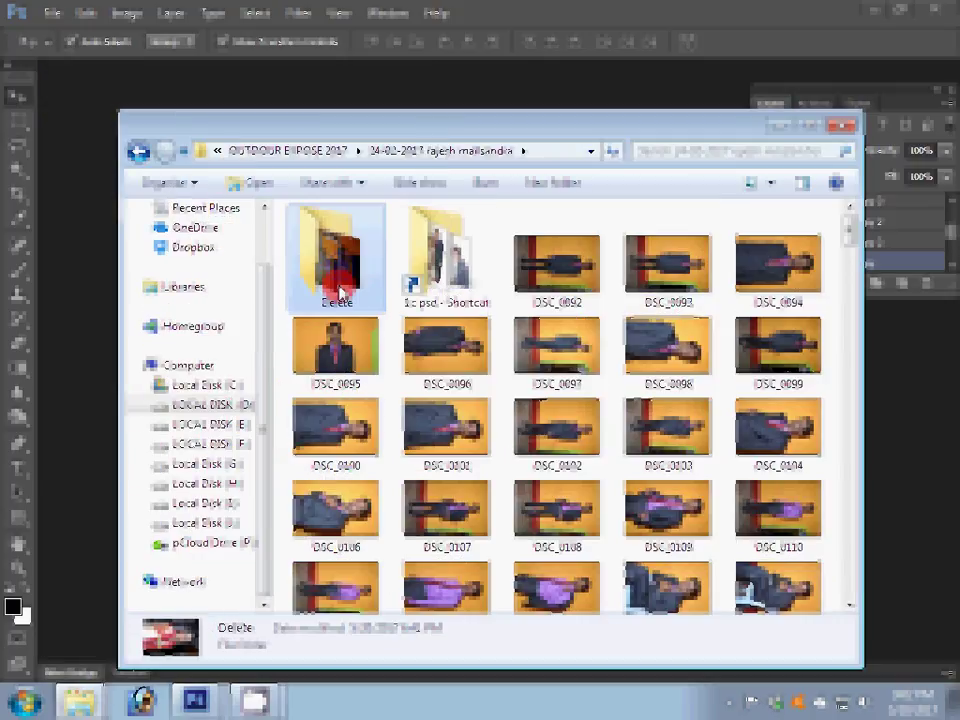
scroll(340, 295, "up", 5)
left_click(340, 295)
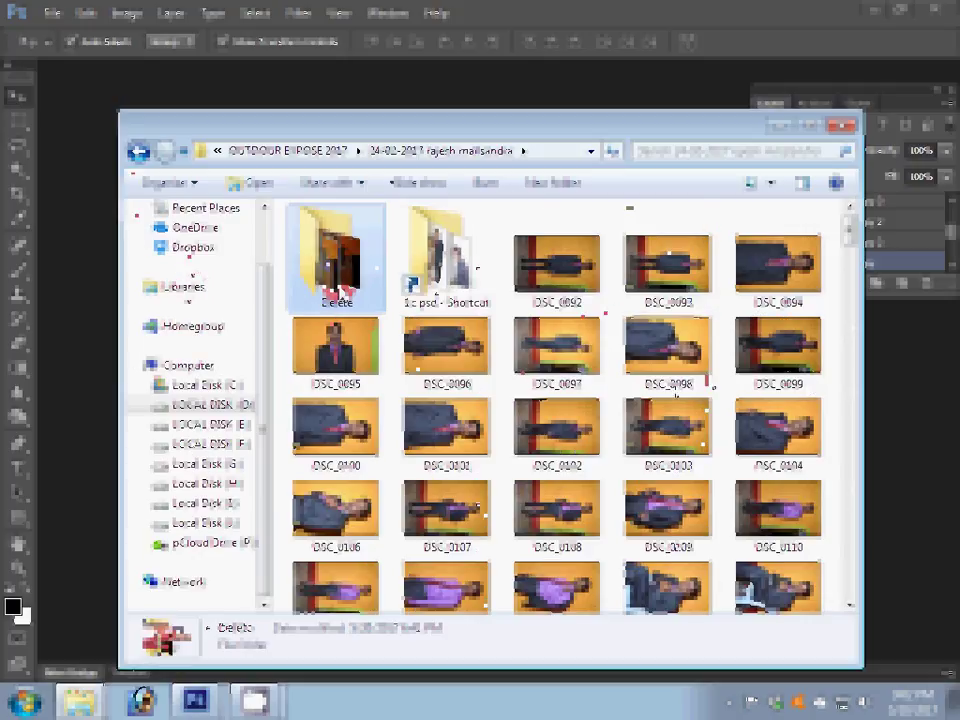
left_click_drag(556, 510, 872, 566)
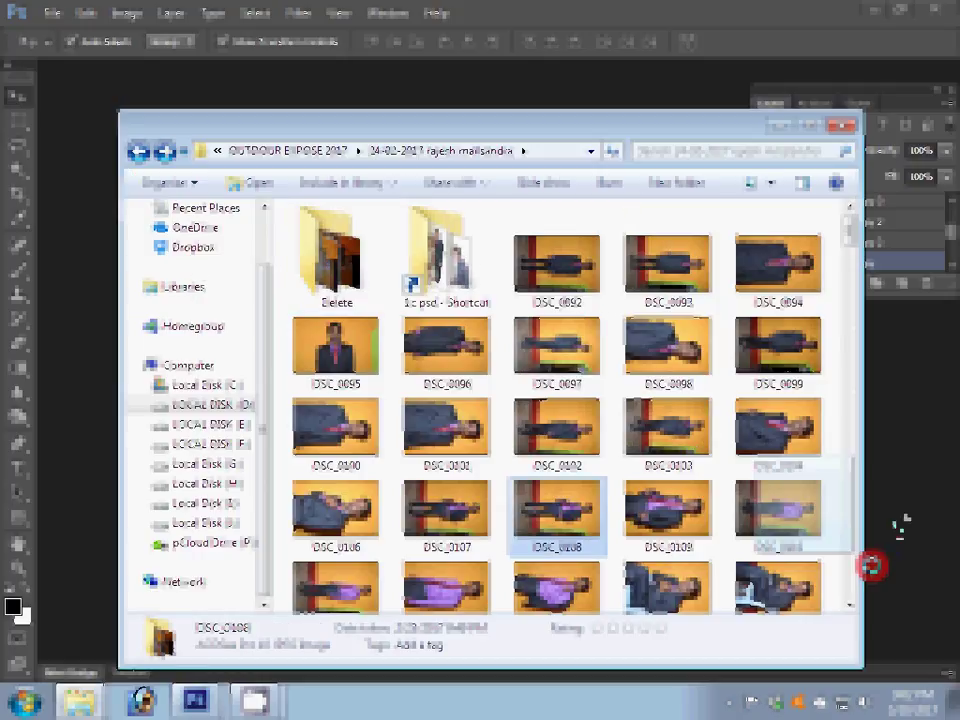
left_click_drag(872, 566, 872, 566)
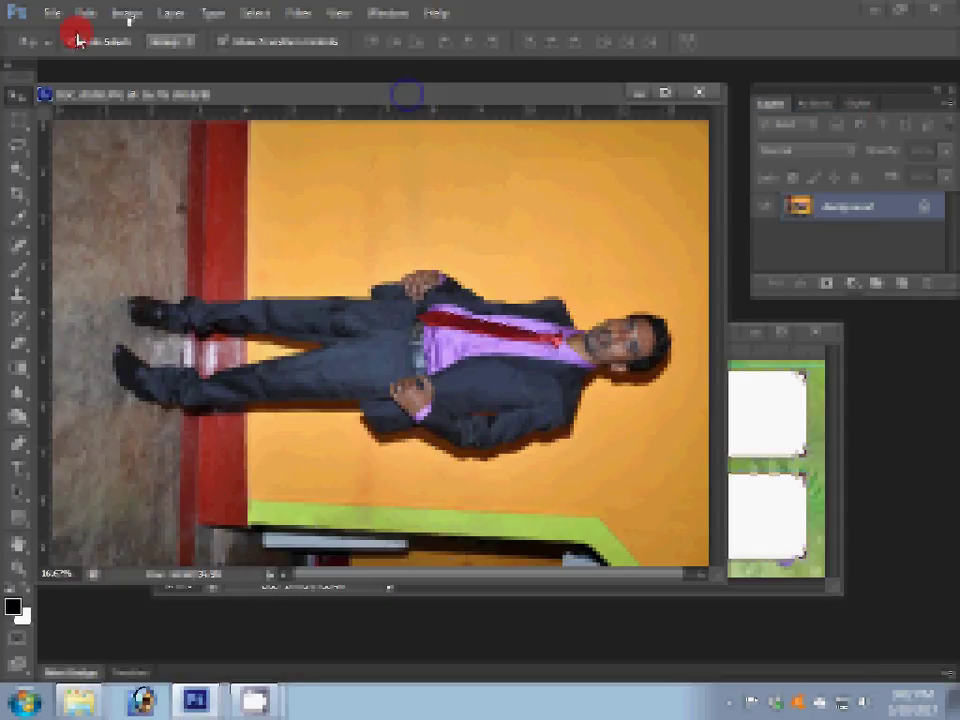
Drop the portrait photo into Photoshop from the event folder and rotate it upright.
left_click(126, 13)
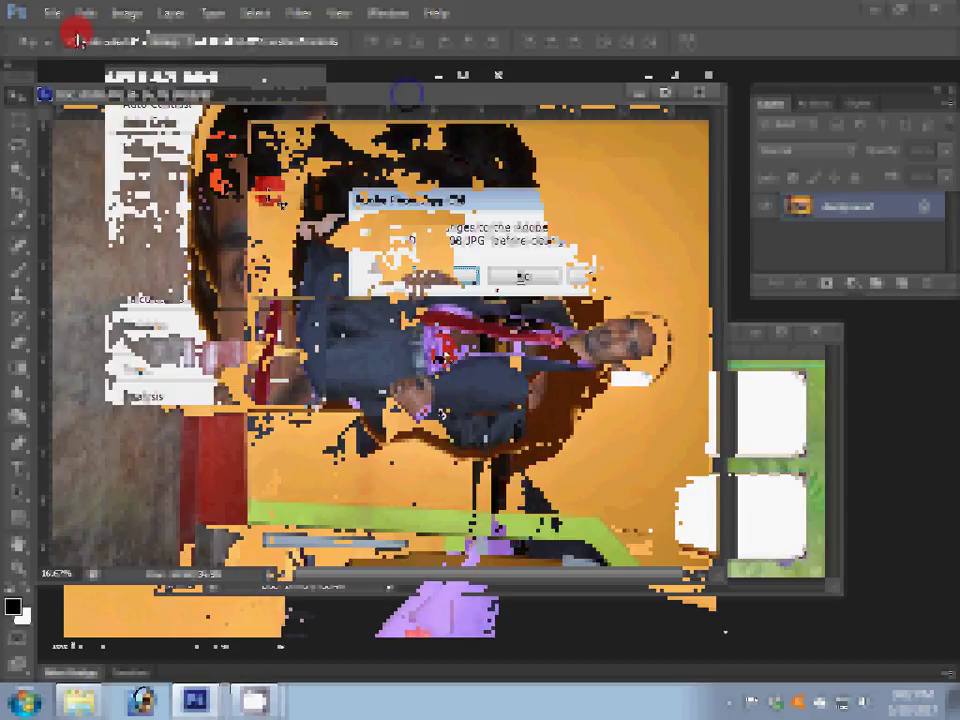
right_click(75, 700)
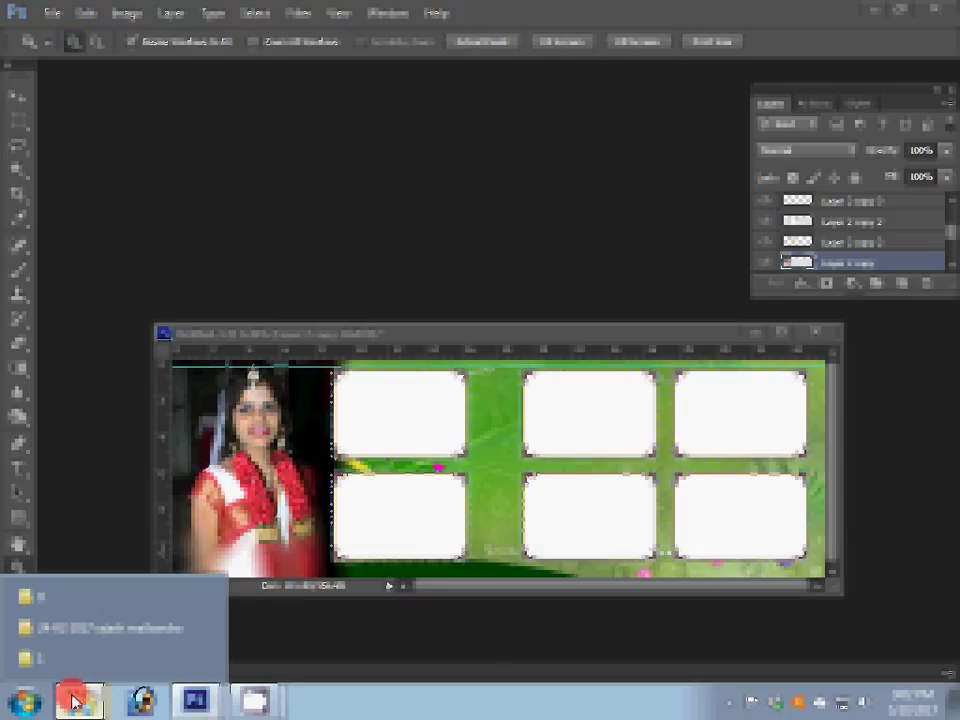
left_click(75, 700)
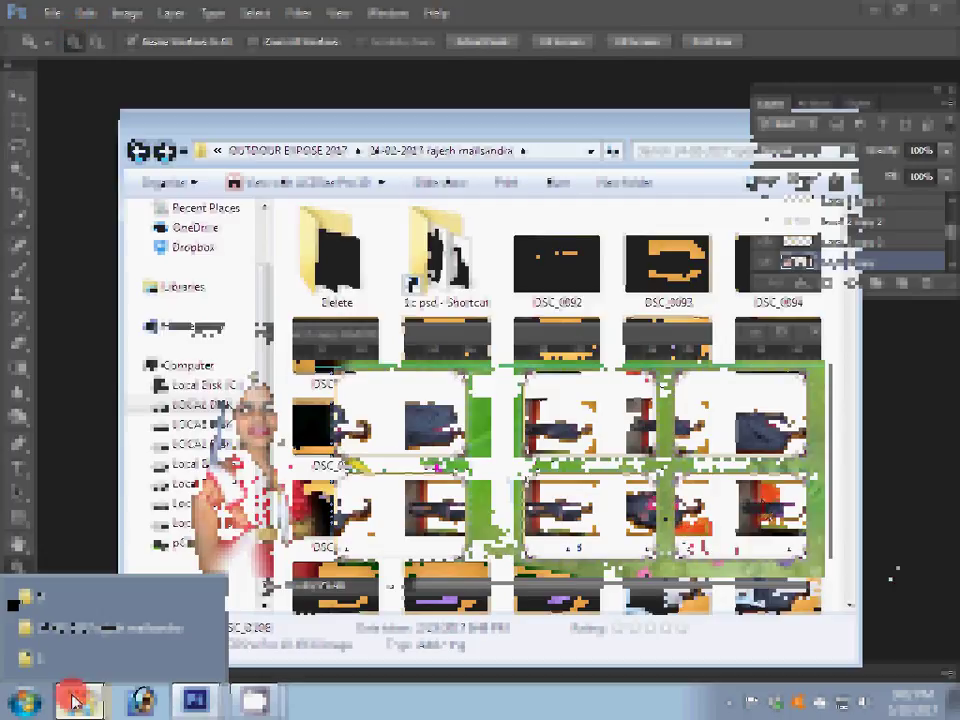
left_click(907, 545)
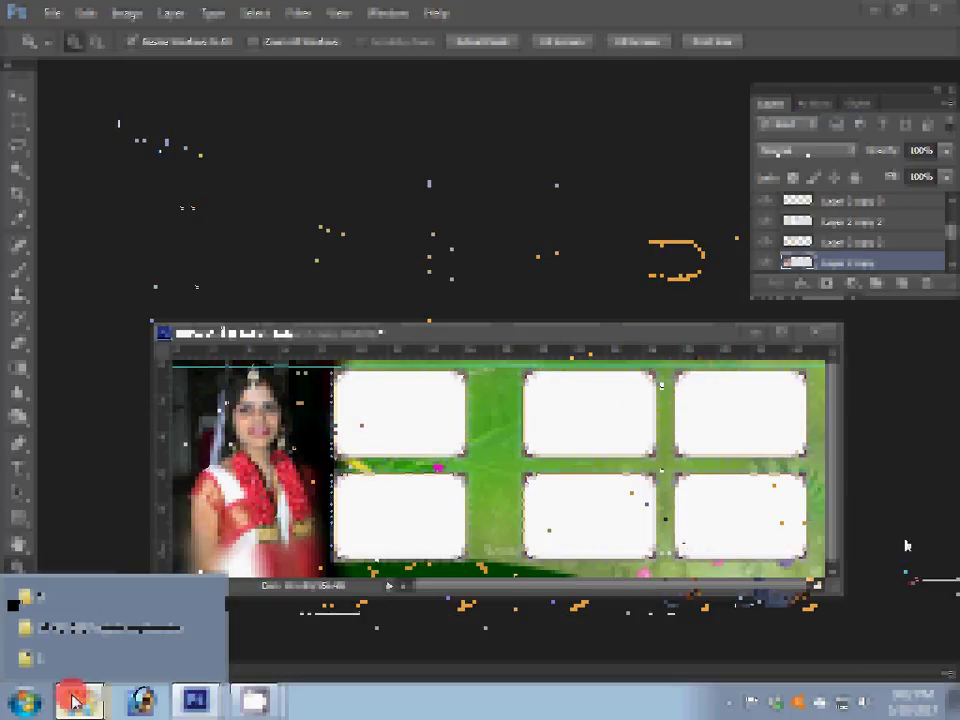
left_click_drag(907, 545, 355, 222)
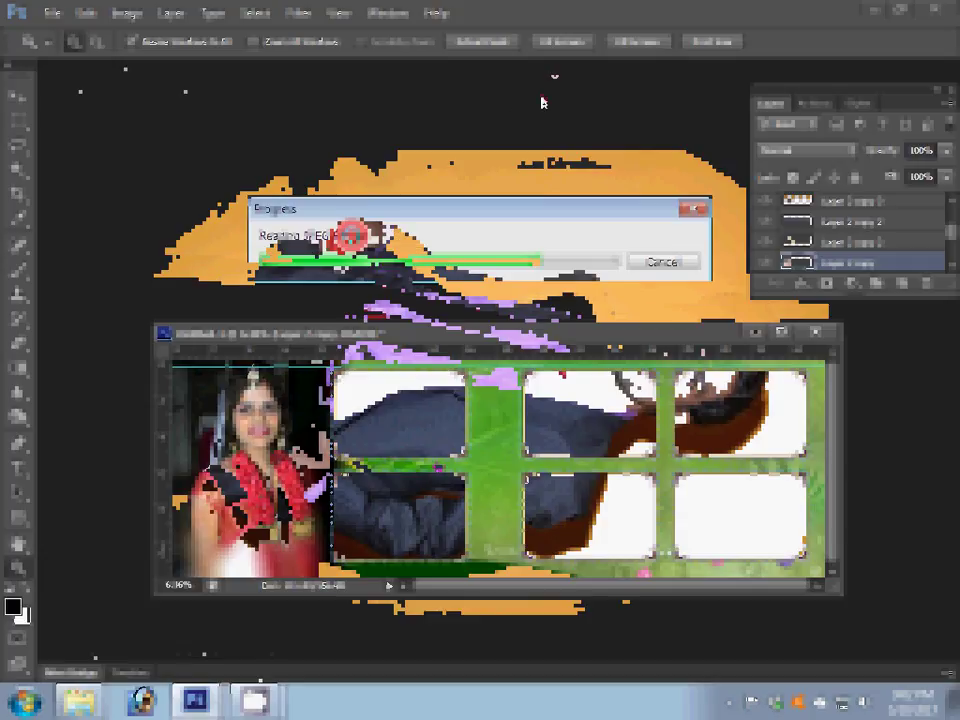
left_click(127, 13)
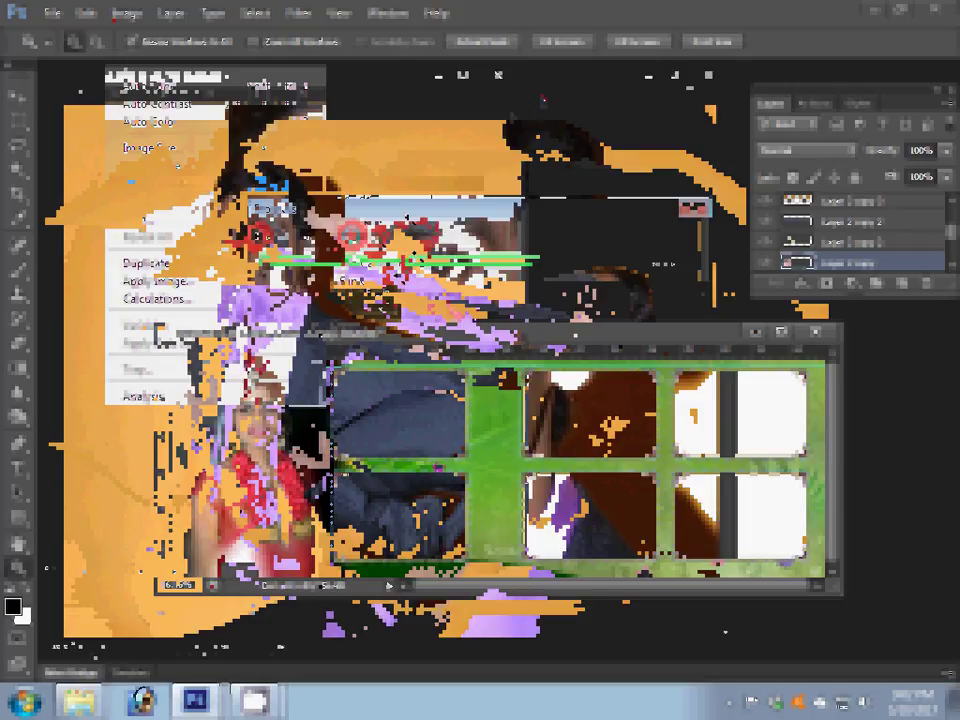
left_click(455, 82)
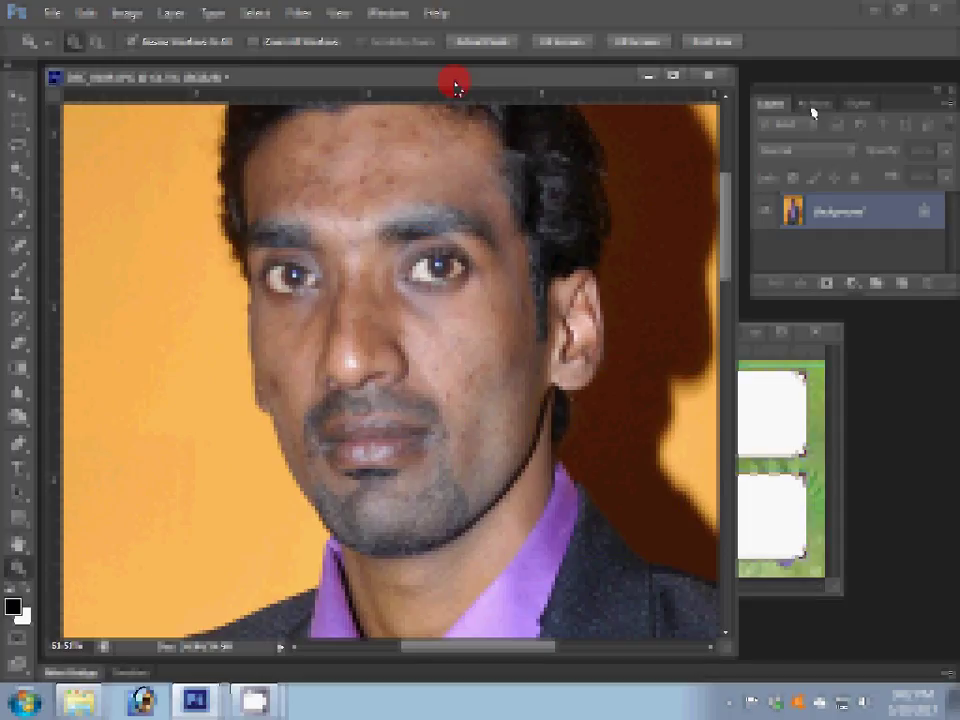
Load the Commands action set and show its actions in the Actions panel.
left_click(942, 104)
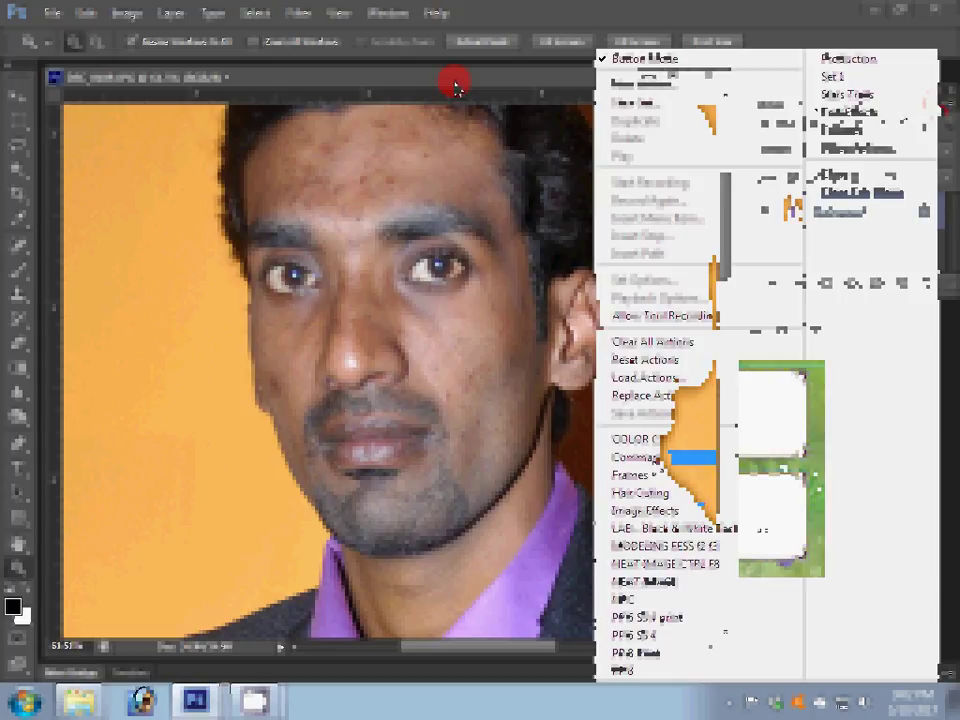
left_click(648, 458)
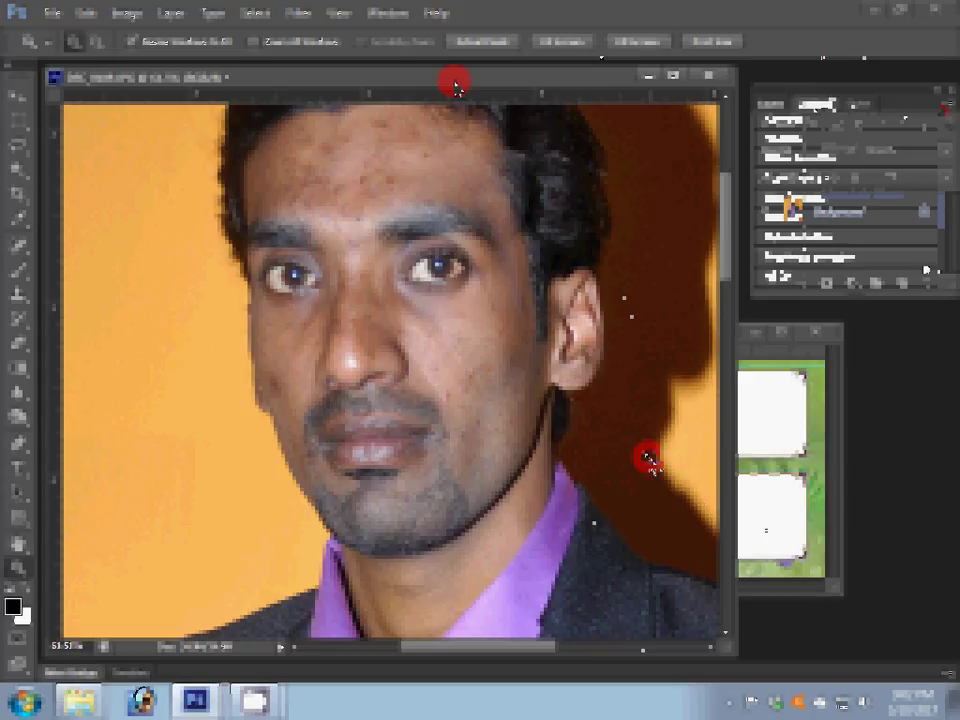
left_click(950, 127)
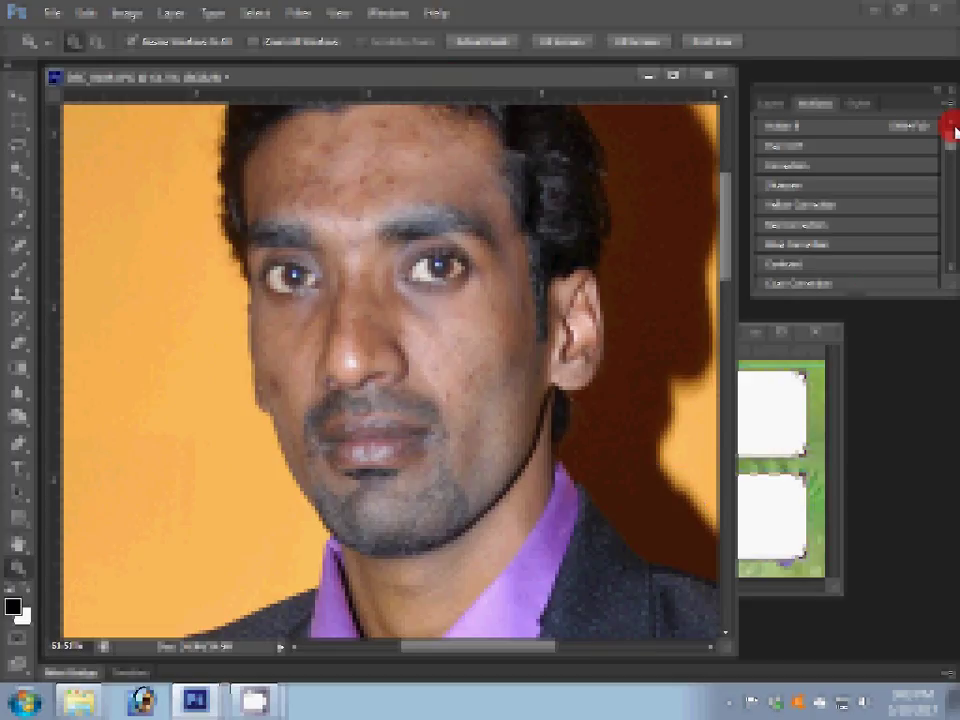
Duplicate the portrait document and zoom in on the forehead and eyes.
right_click(408, 84)
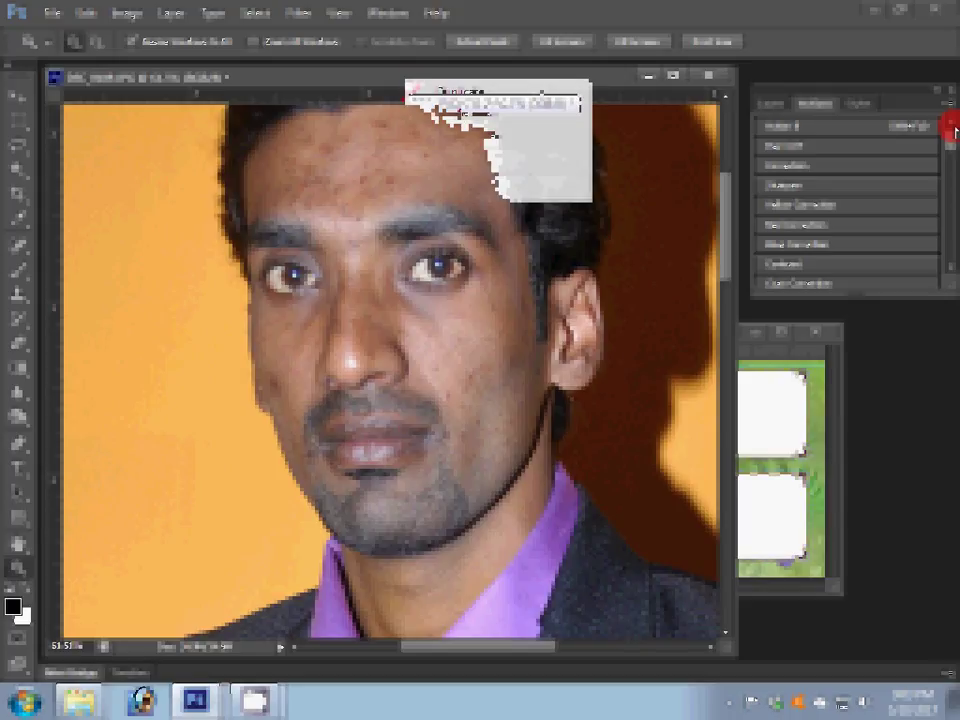
left_click(356, 90)
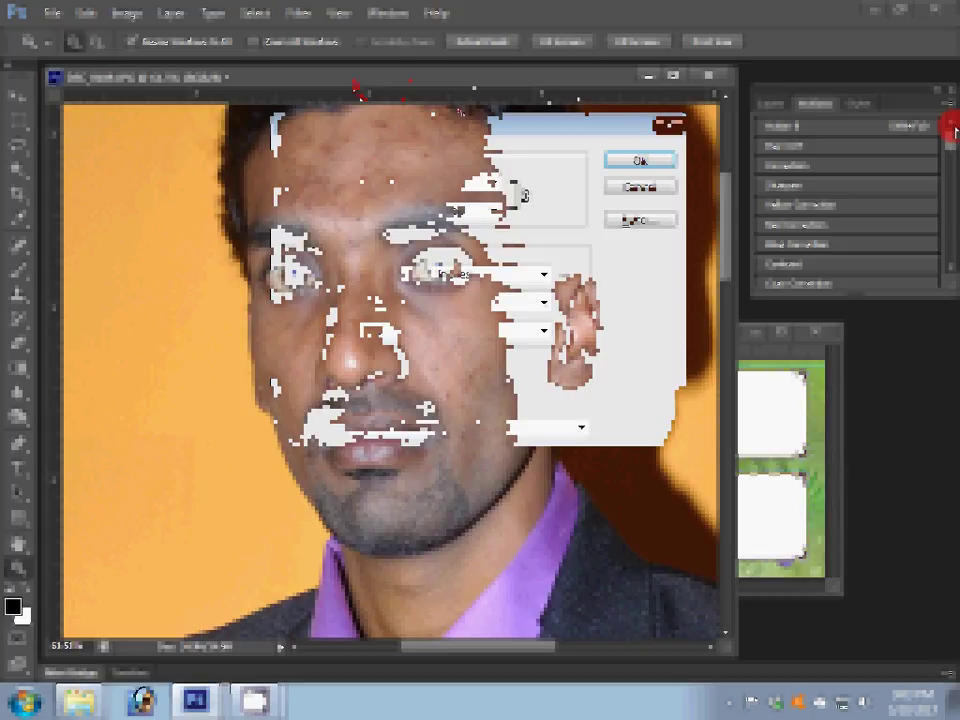
left_click(268, 284)
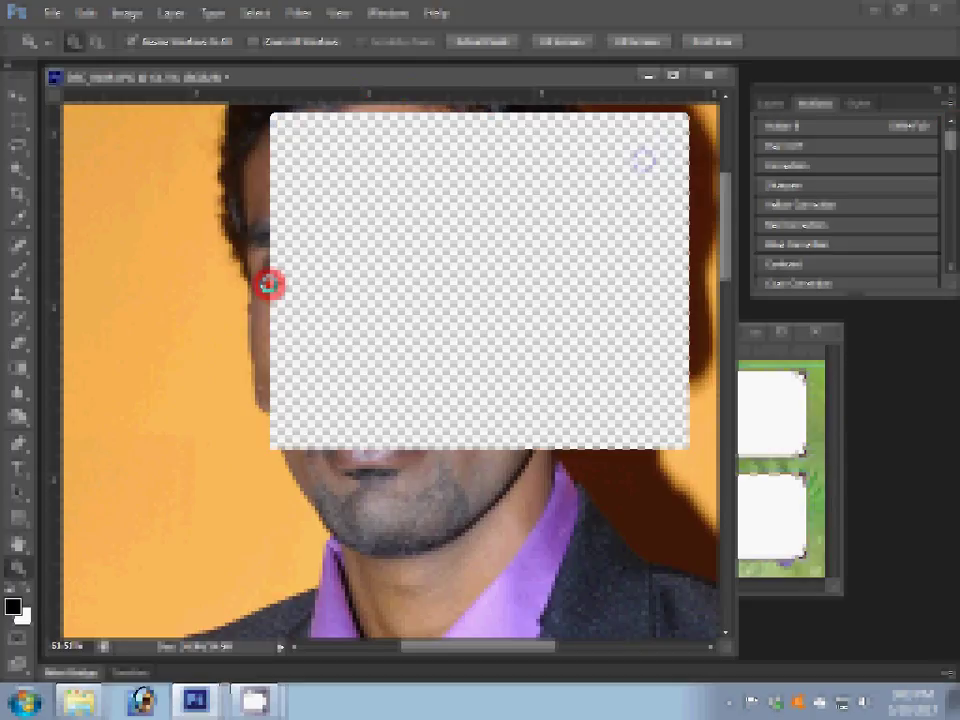
left_click(297, 318)
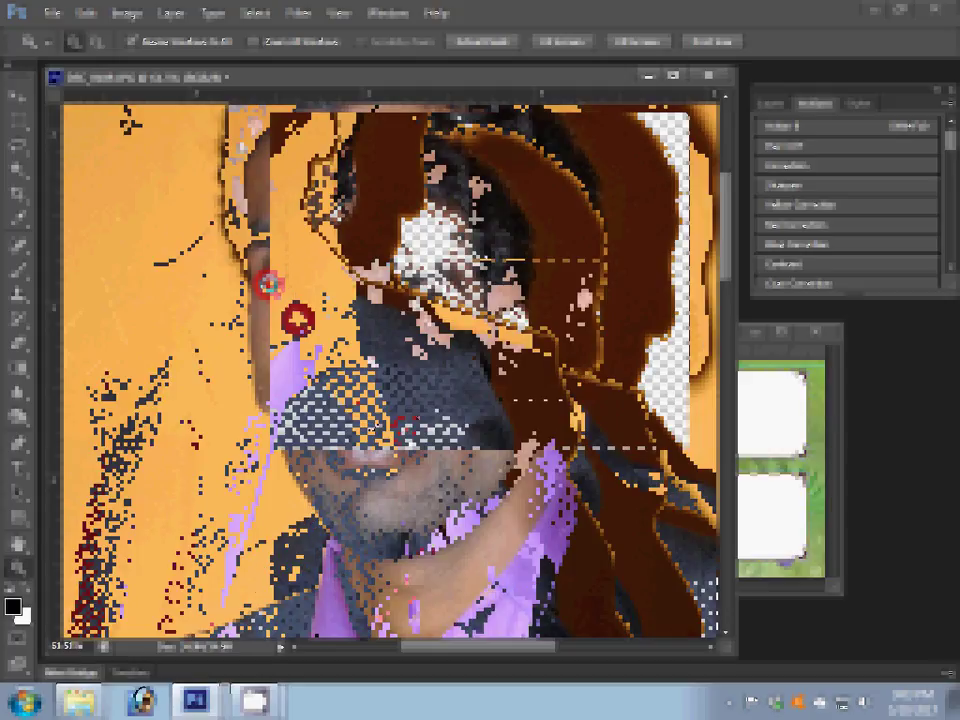
left_click(377, 578)
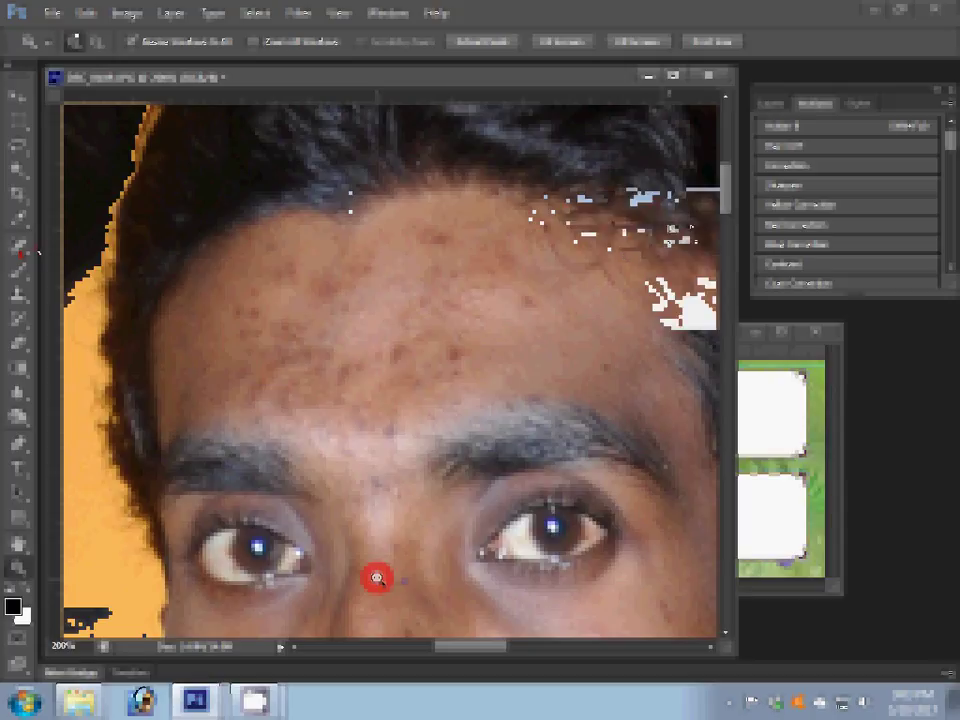
Heal the forehead blemishes and dark mole, then run the Magic Pic filter at graininess 104.
left_click(377, 578)
left_click(449, 444)
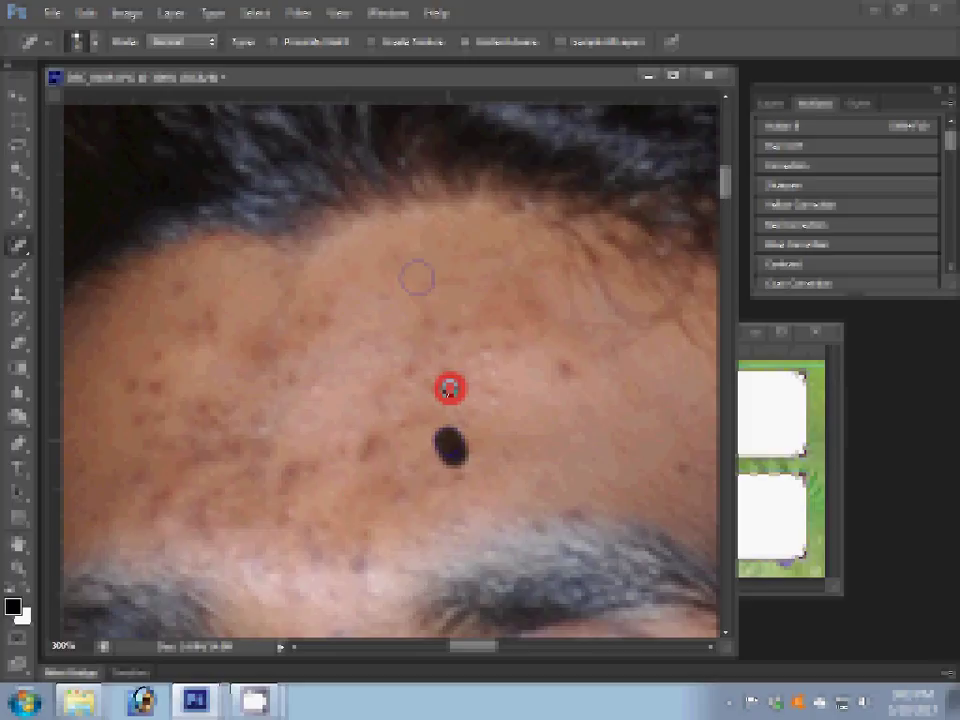
left_click(450, 445)
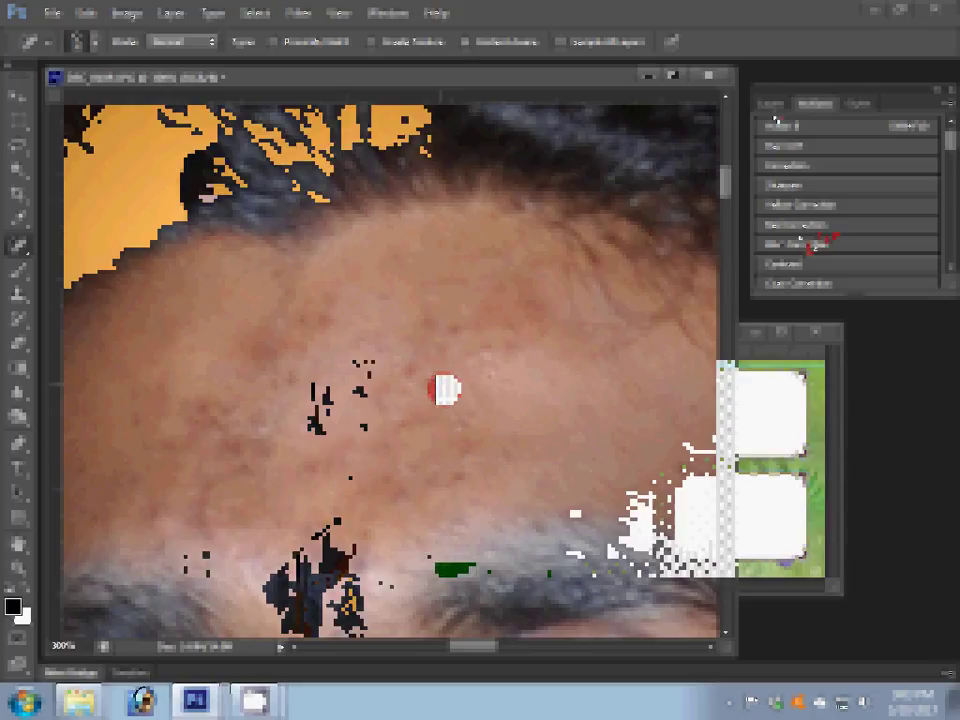
left_click(840, 255)
left_click(298, 13)
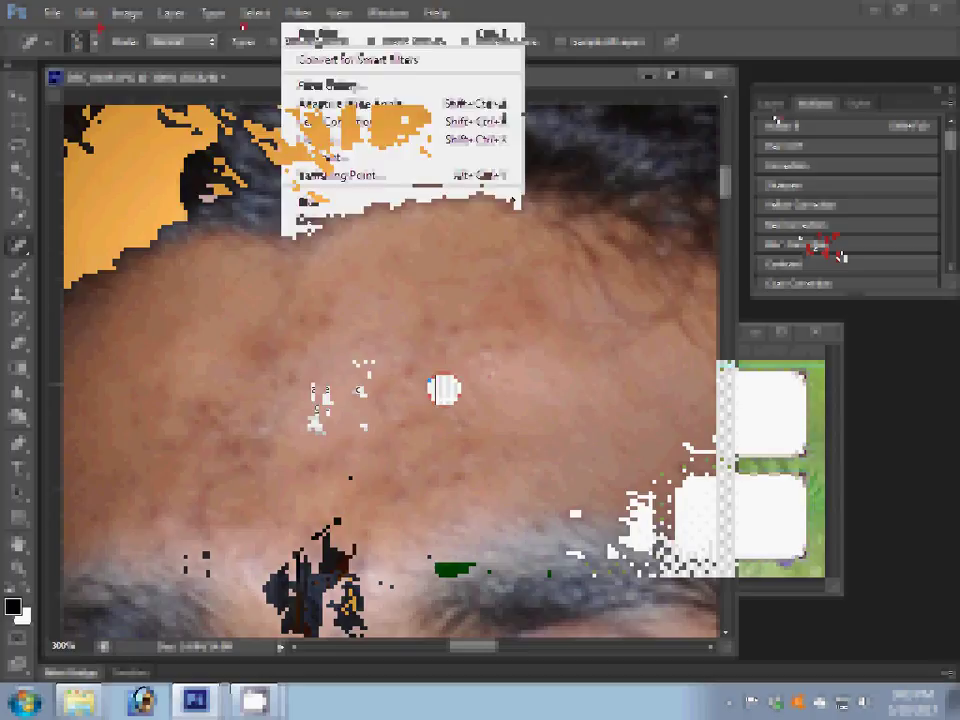
left_click(520, 318)
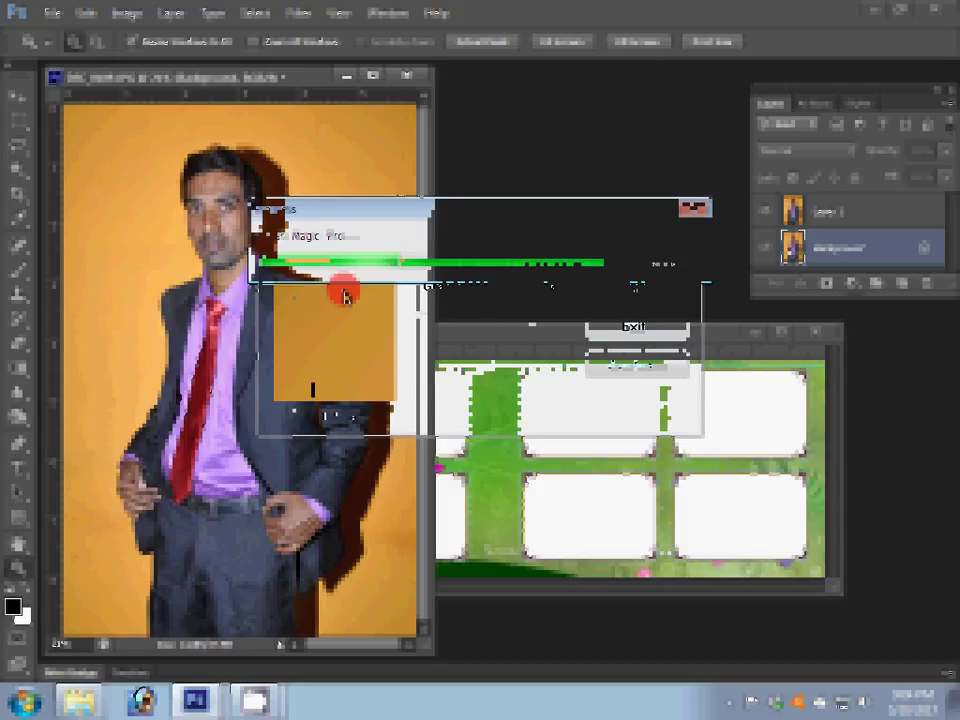
Finish the Magic Pic retouch and apply Add Noise to Layer 1.
left_click(761, 321)
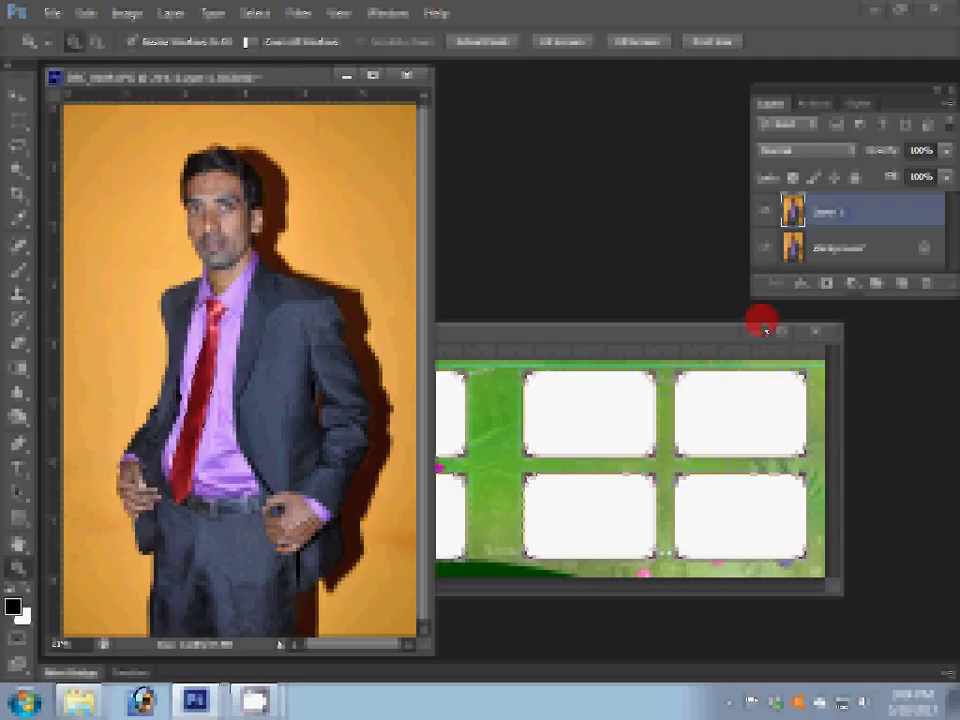
left_click(299, 14)
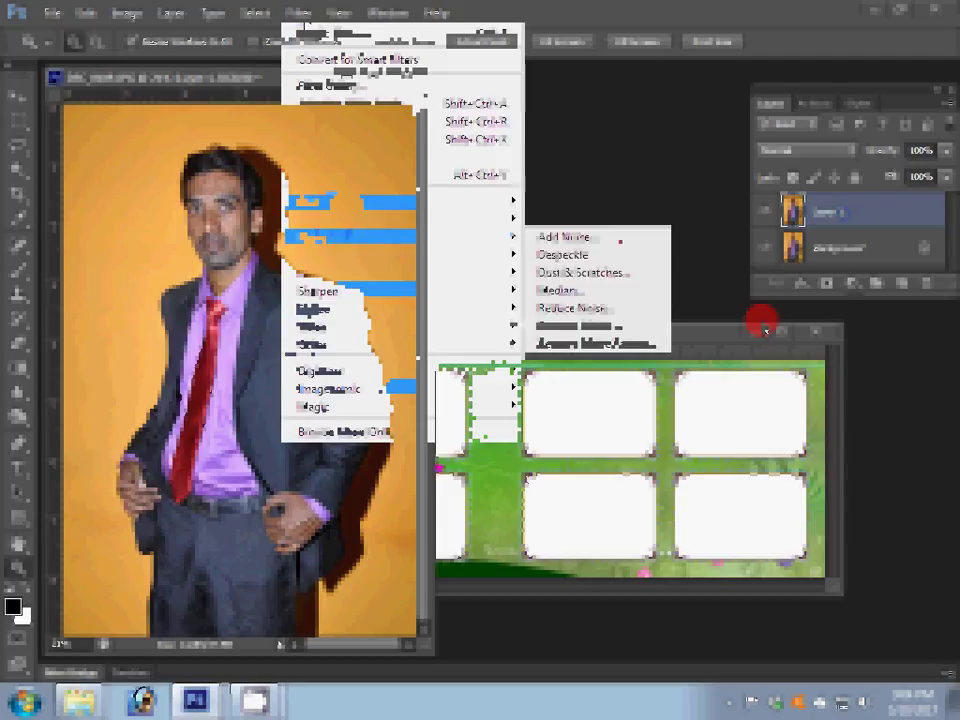
left_click(565, 237)
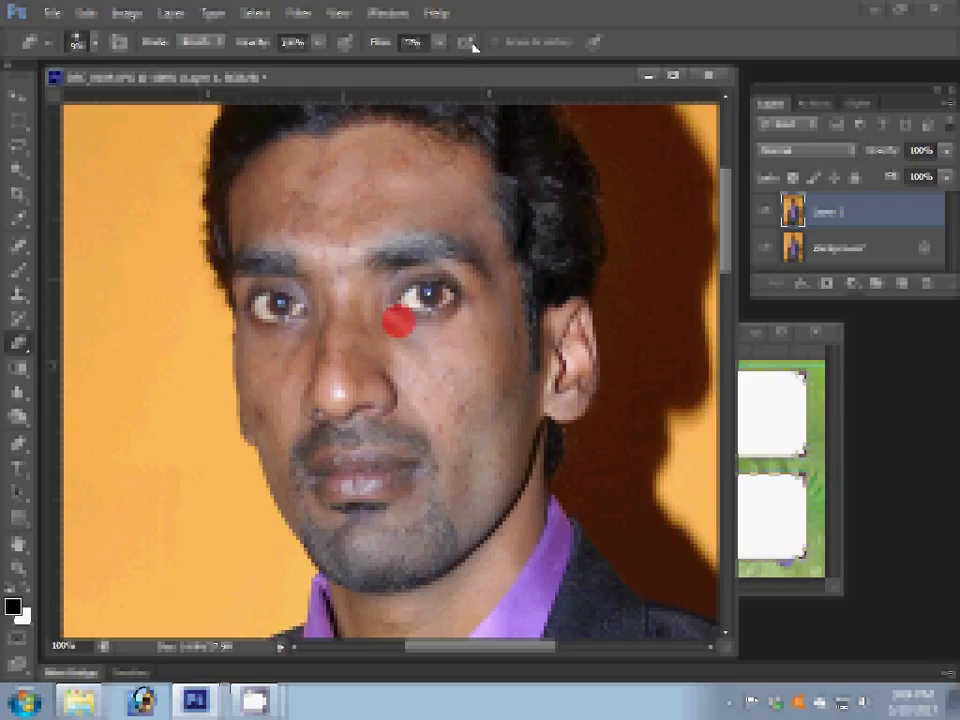
Set the eraser opacity to 60% and brush over the groom's face blemishes.
left_click(298, 44)
type("60")
key("Return")
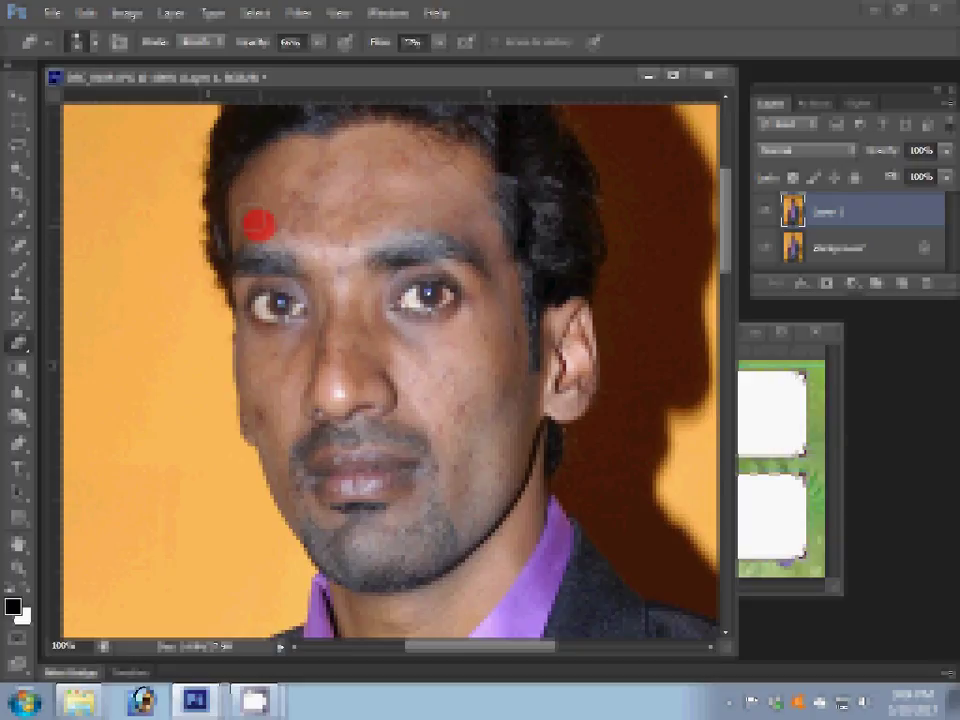
left_click(334, 511)
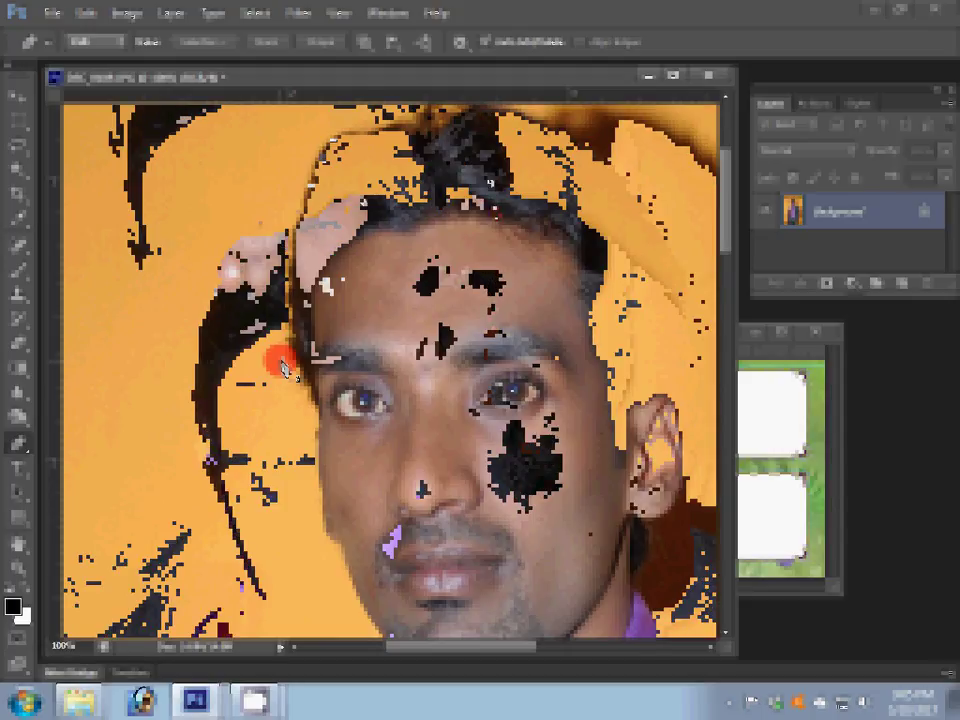
Zoom to 200% and trace a path along the edge of the groom's face.
key("ctrl+plus")
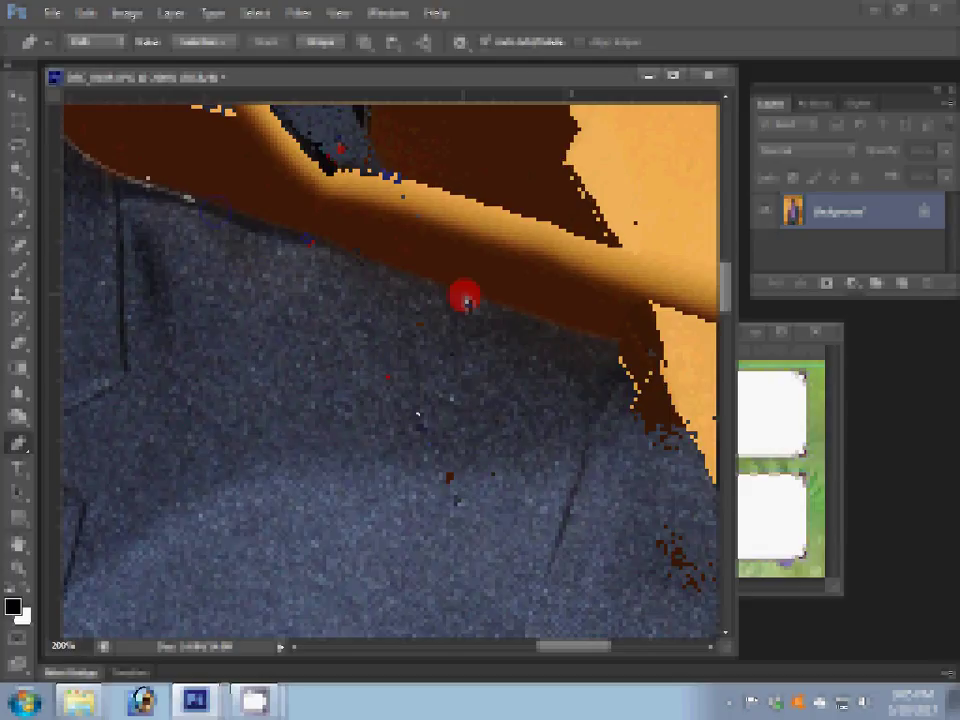
scroll(466, 300, "down", 5)
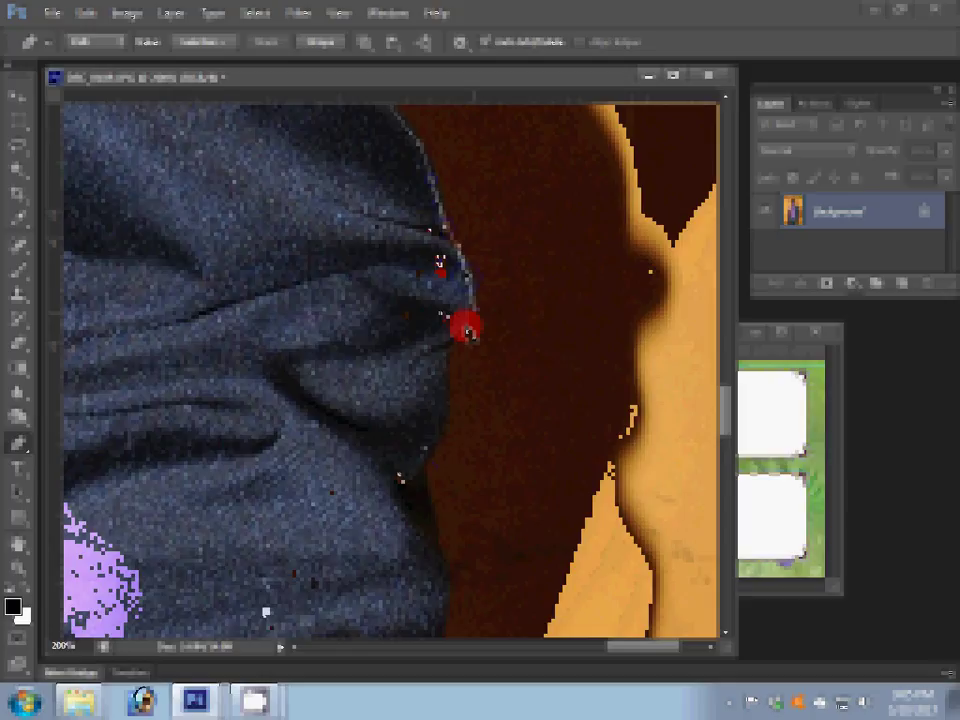
scroll(407, 545, "down", 5)
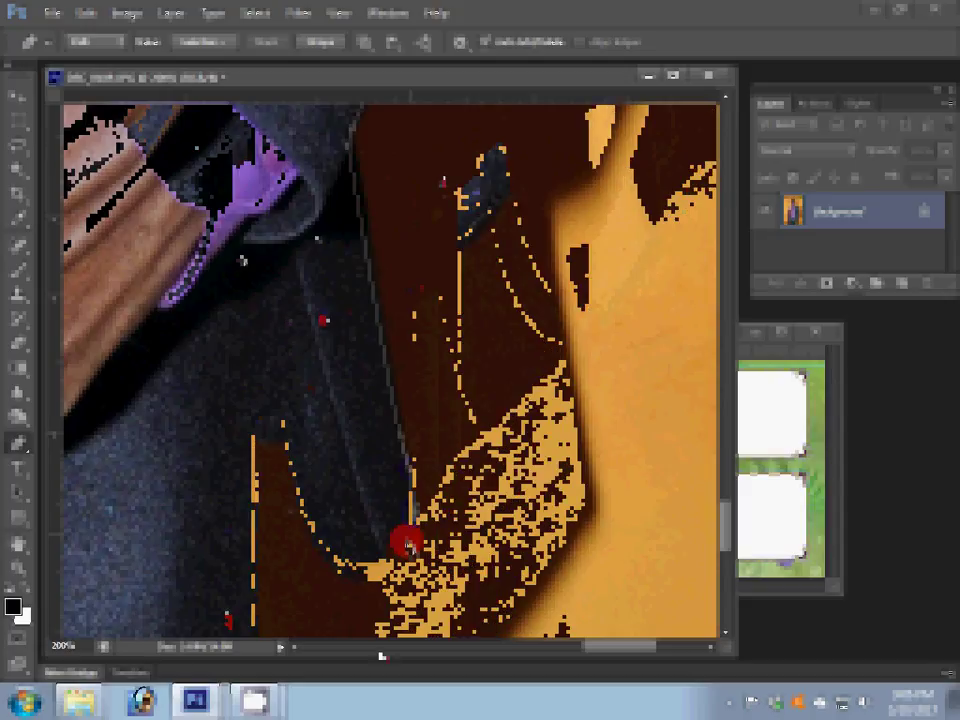
left_click_drag(408, 545, 646, 503)
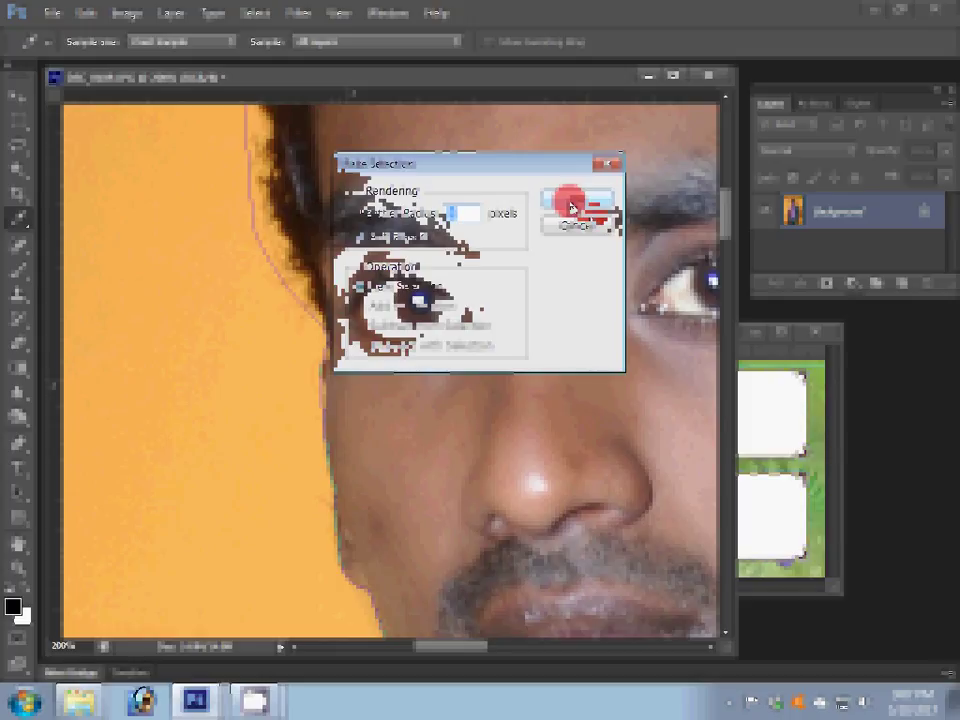
Duplicate the Background layer and delete the orange backdrop around the groom.
right_click(840, 213)
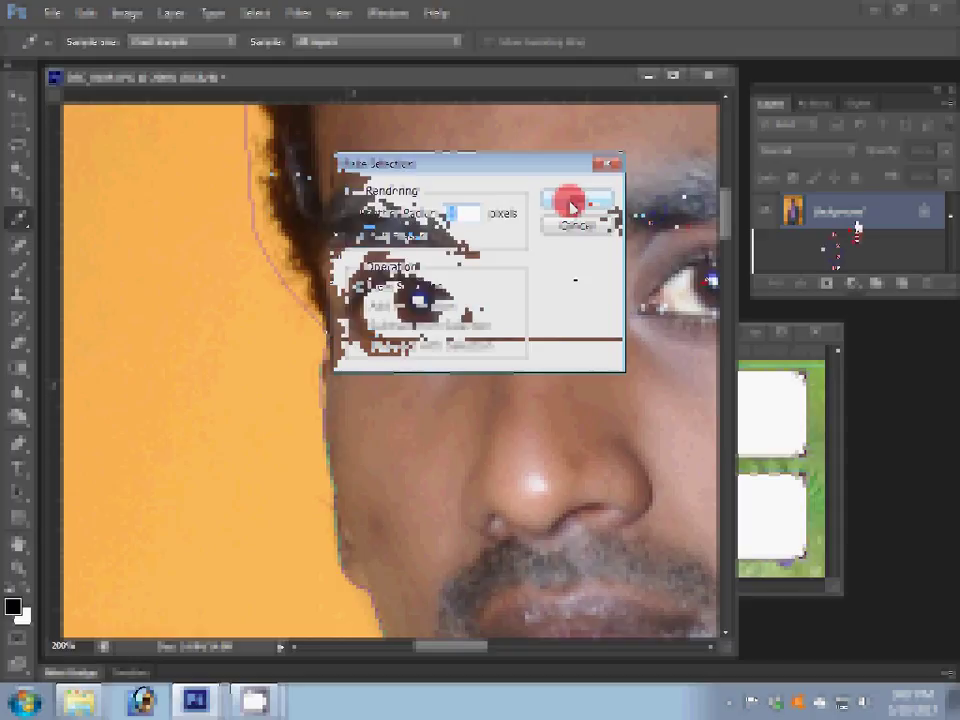
right_click(857, 224)
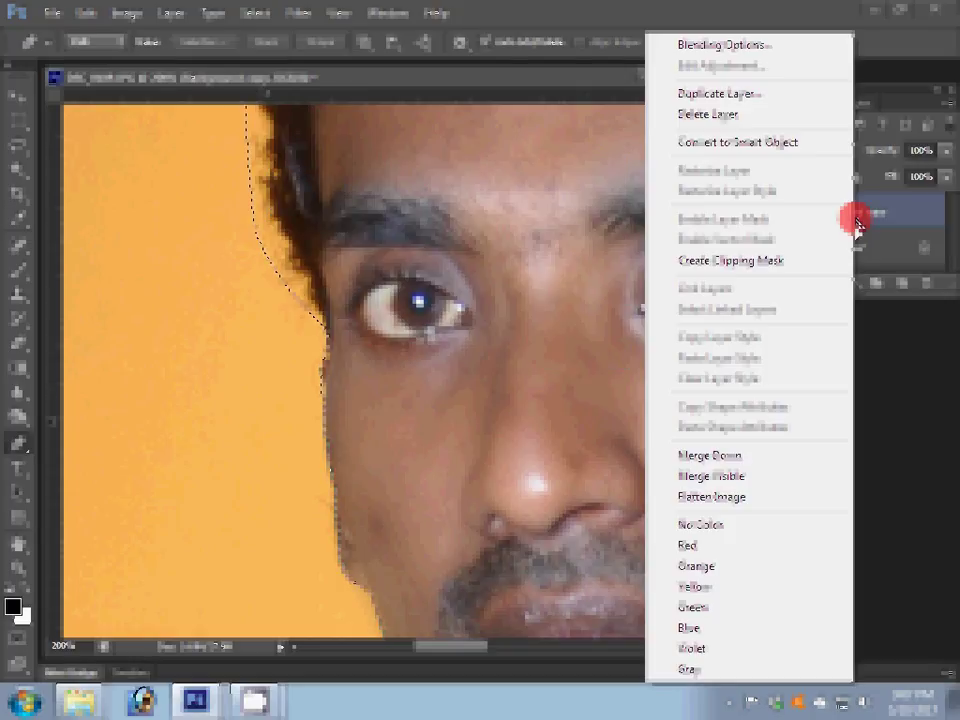
left_click(158, 15)
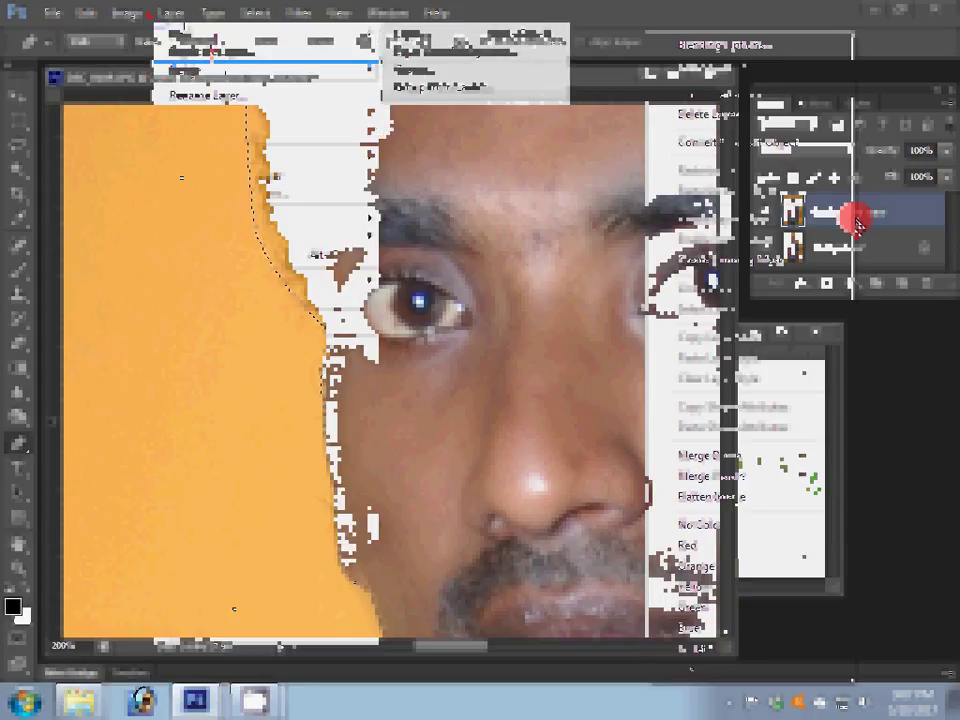
left_click(857, 220)
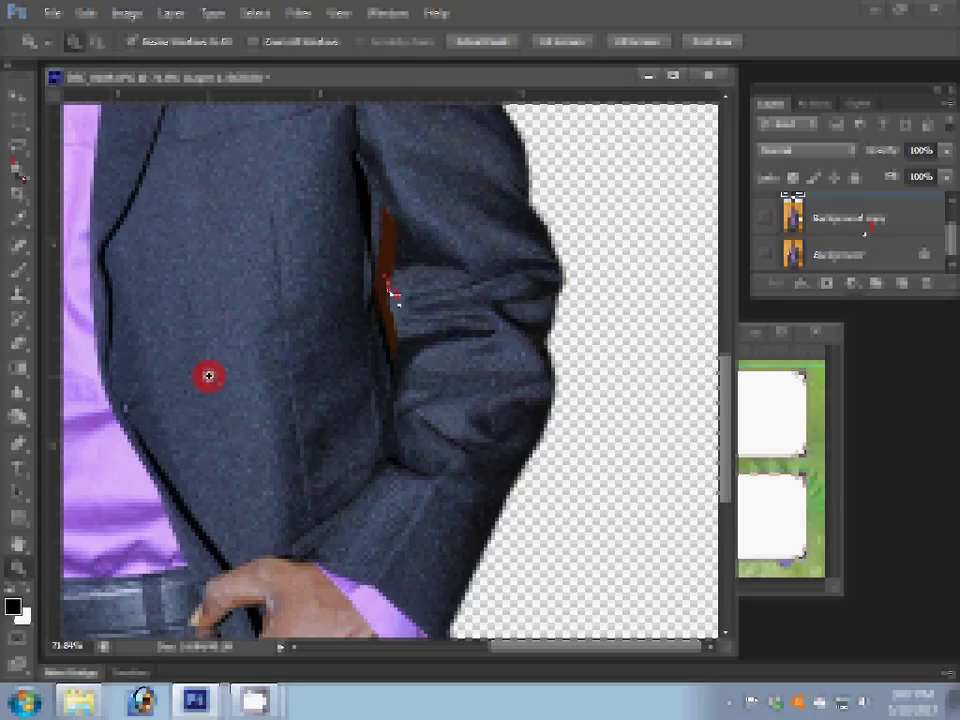
key("Delete")
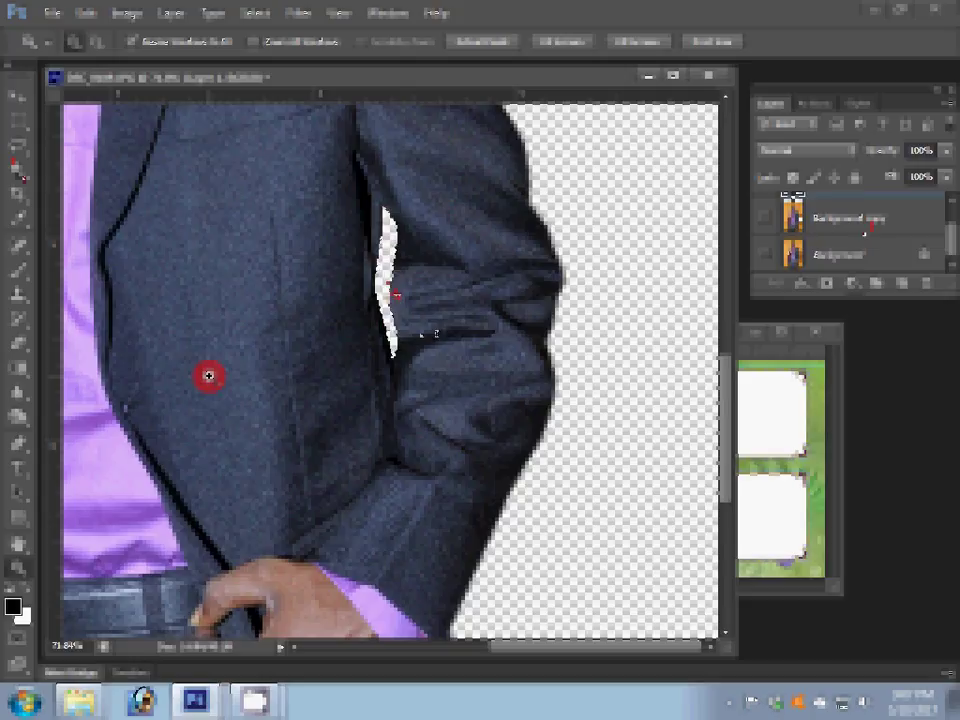
Fit the image on screen and duplicate Layer 1.
right_click(396, 295)
left_click(452, 316)
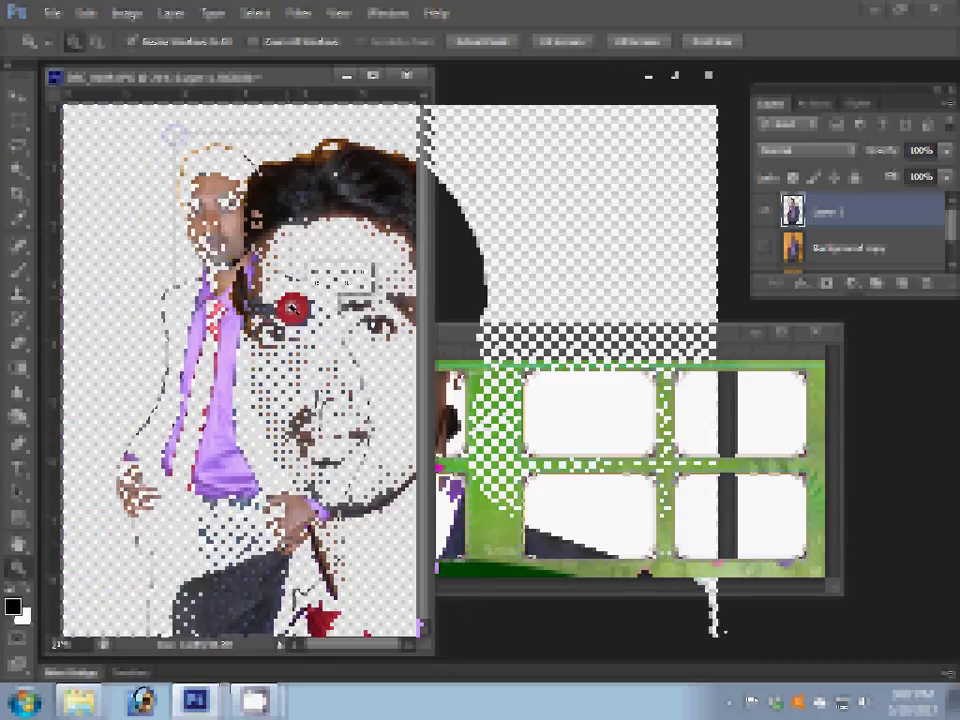
right_click(855, 213)
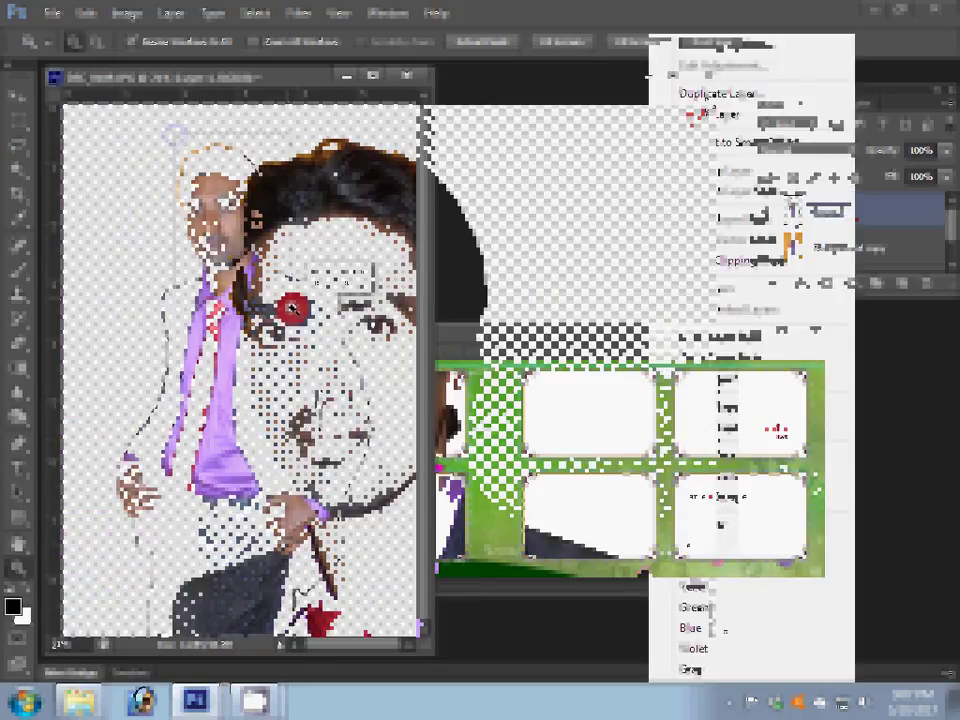
left_click(291, 308)
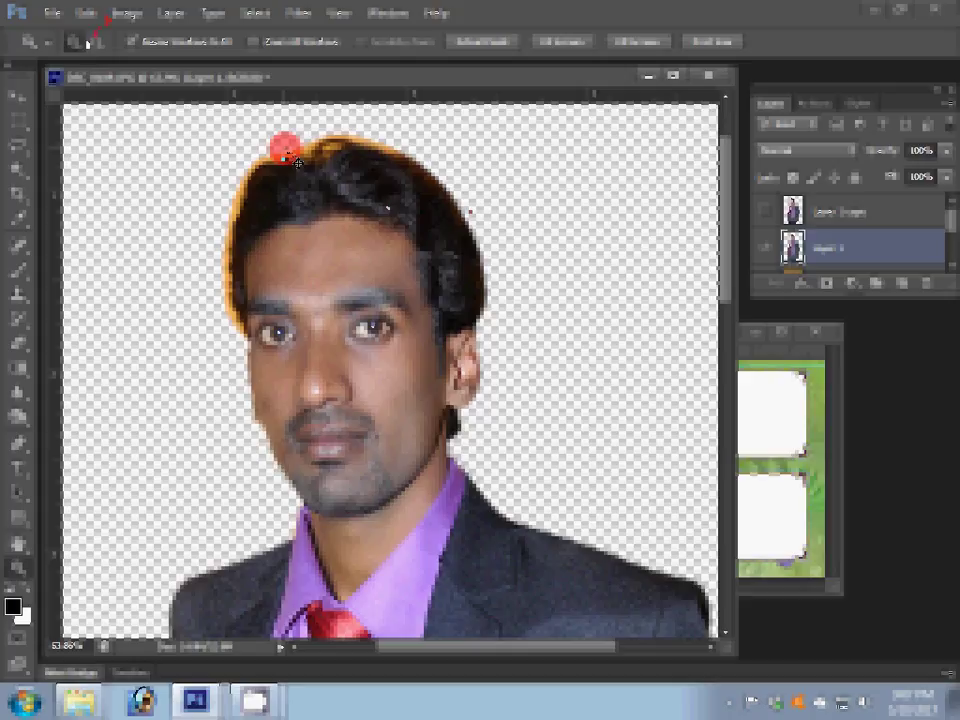
Brighten the groom layer with Levels' white eyedropper on the hair, then blend it in Multiply.
left_click(110, 16)
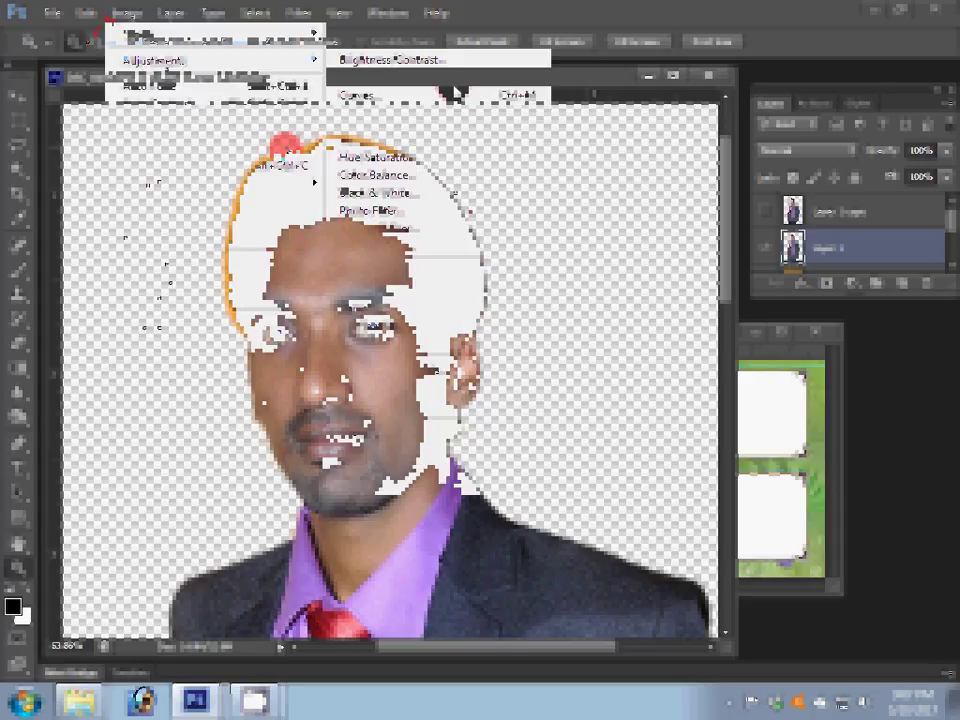
left_click(430, 78)
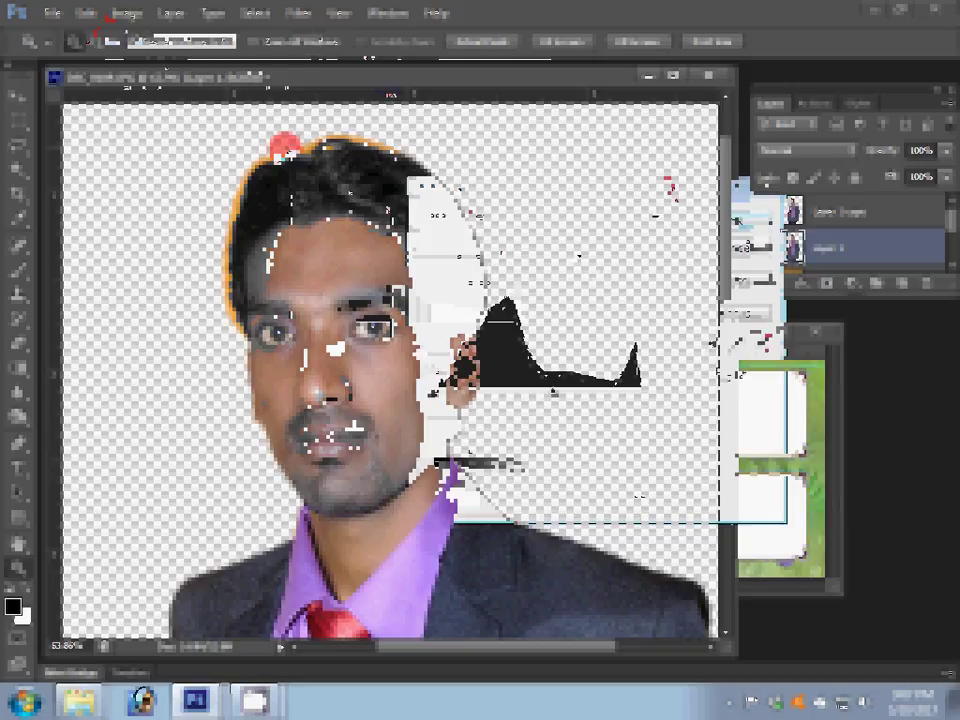
left_click(225, 148)
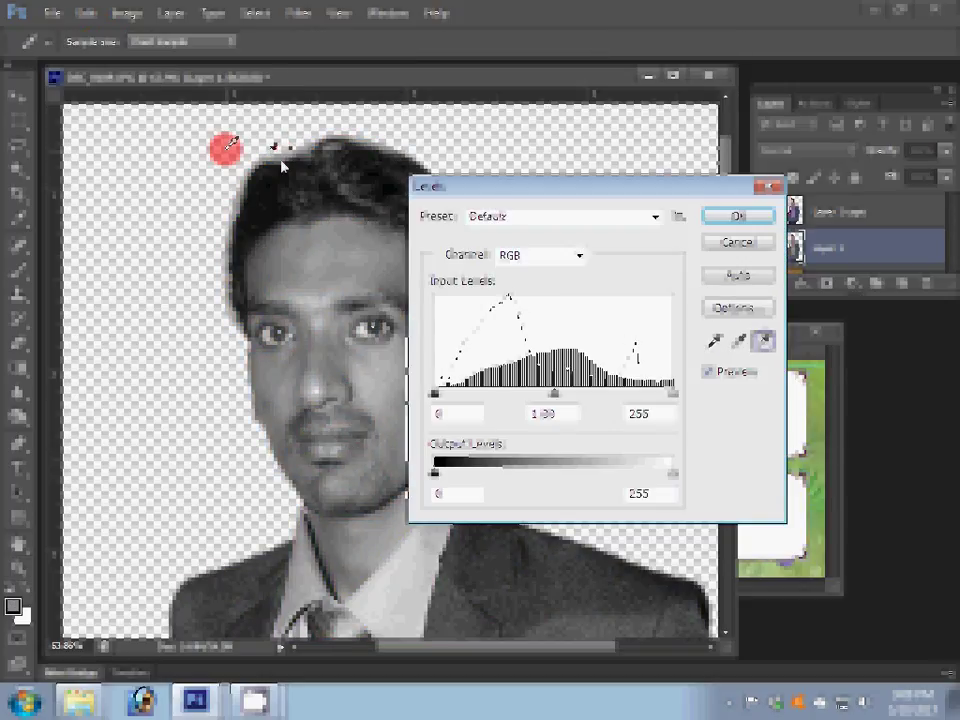
left_click(226, 147)
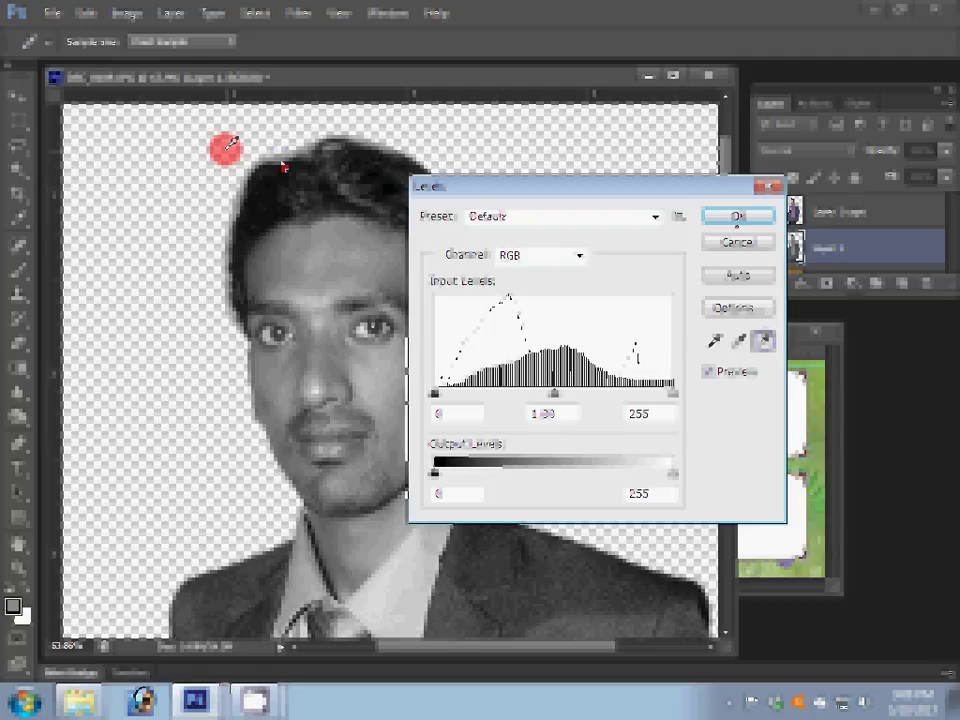
left_click(737, 216)
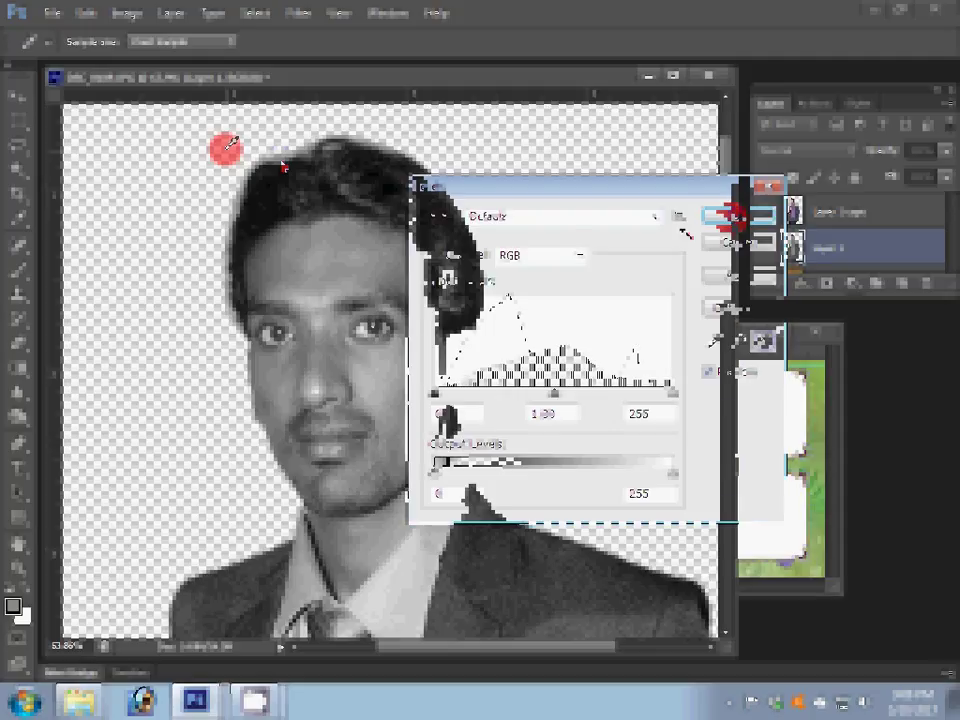
left_click(815, 152)
left_click(822, 232)
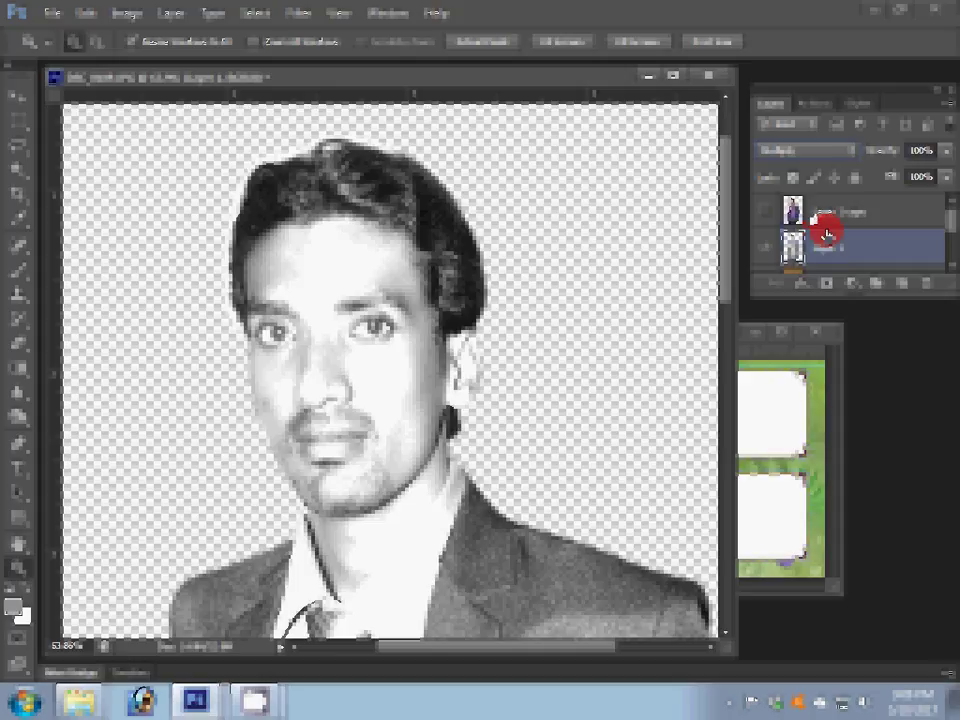
Clip the top layer to the groom layer and erase the orange fringe along the hair at lower opacity.
left_click(826, 232, "alt")
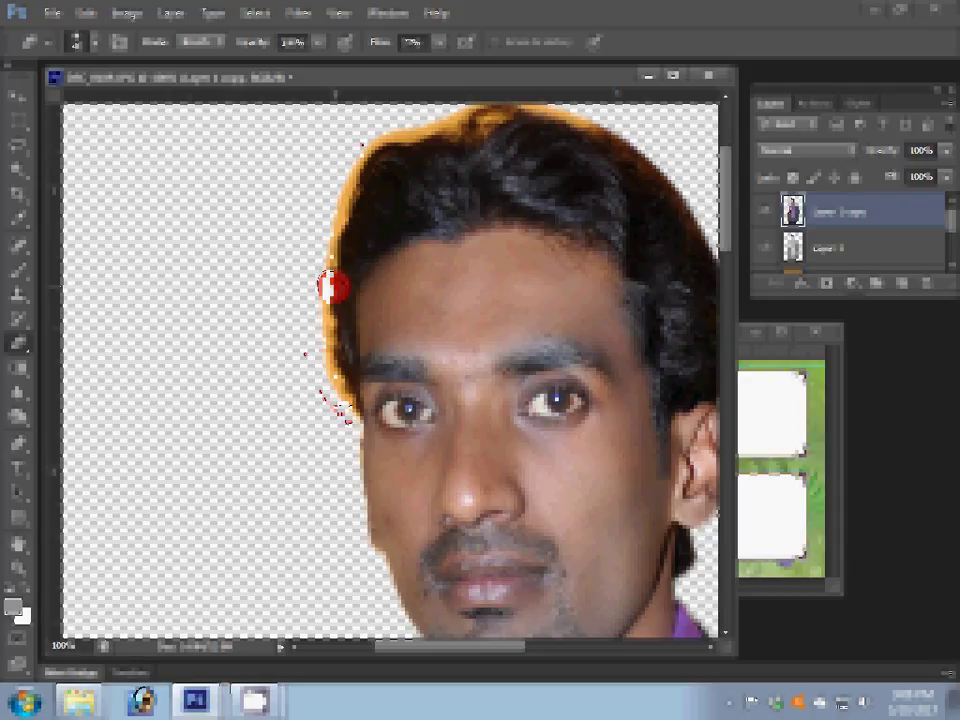
left_click_drag(333, 287, 453, 133)
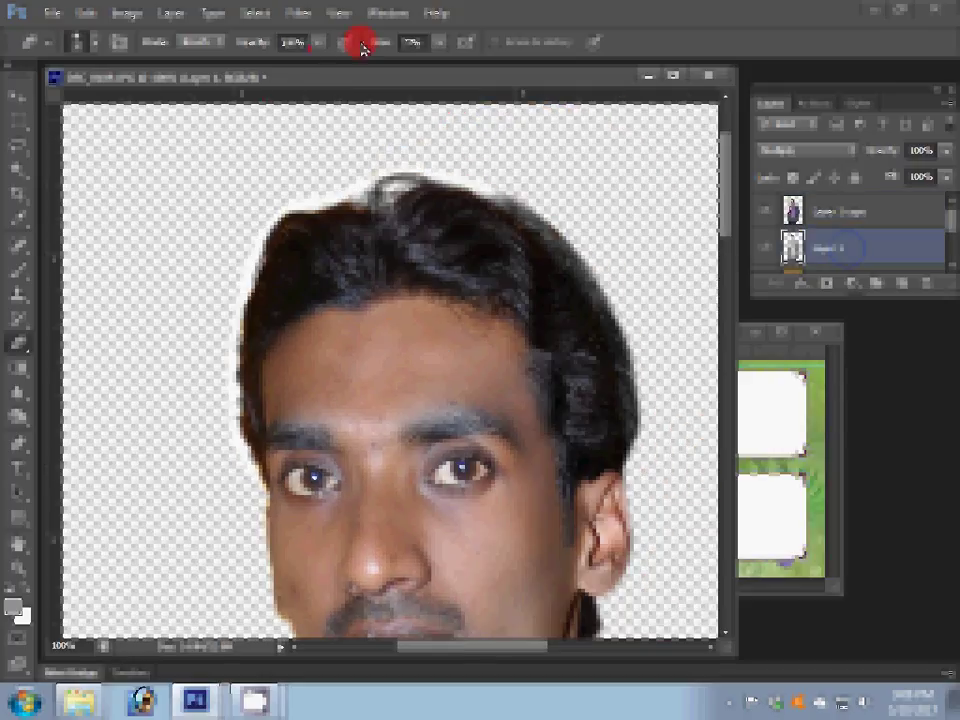
left_click(292, 42)
mouse_move(509, 188)
left_mouse_down()
mouse_move(607, 272)
mouse_move(645, 458)
left_mouse_up()
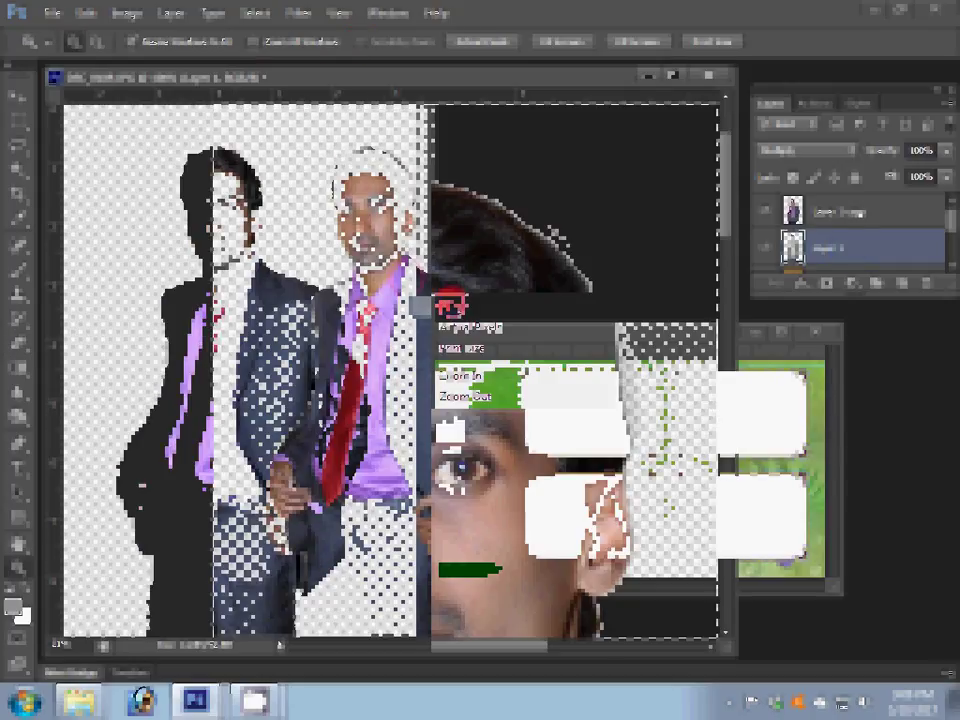
Save As the man's layered cut-out as a Photoshop PSD with Layers kept.
left_click(52, 14)
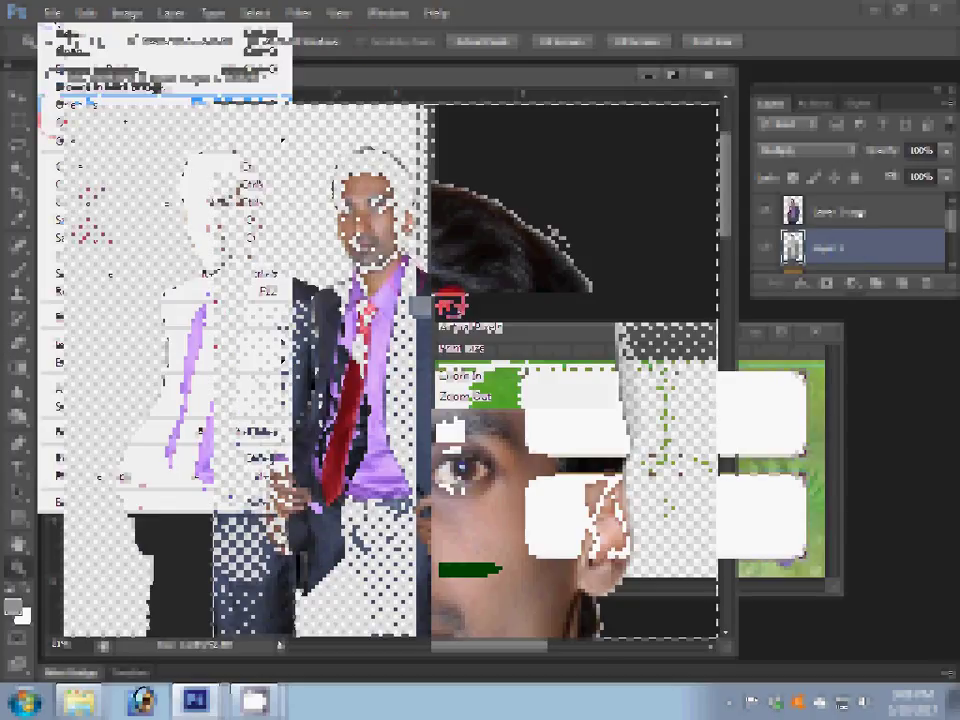
left_click(65, 104)
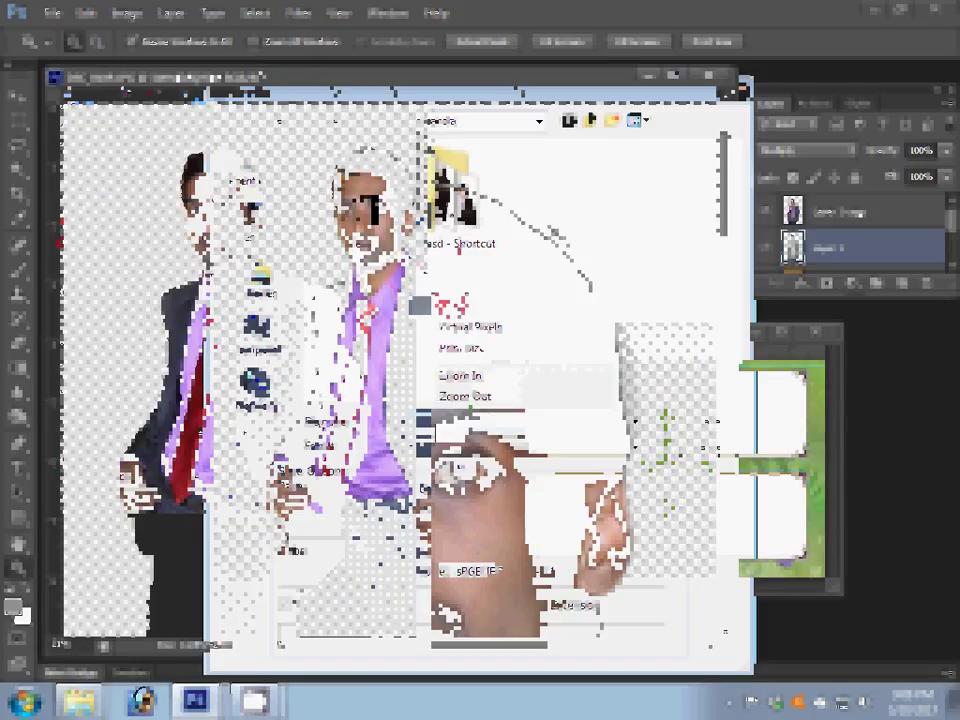
left_click(645, 419)
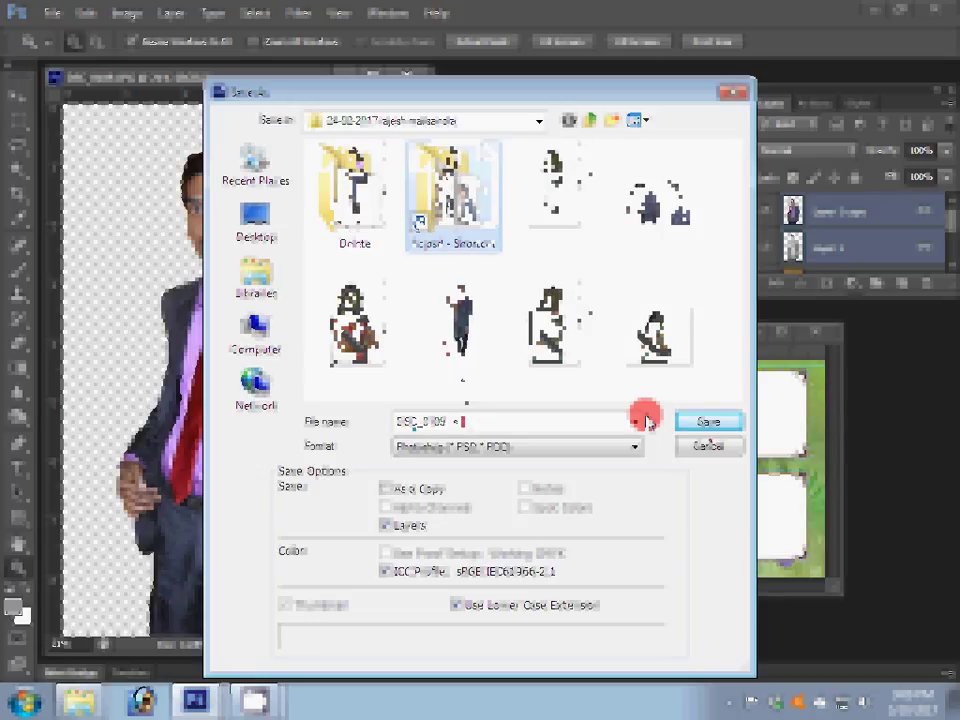
left_click(667, 225)
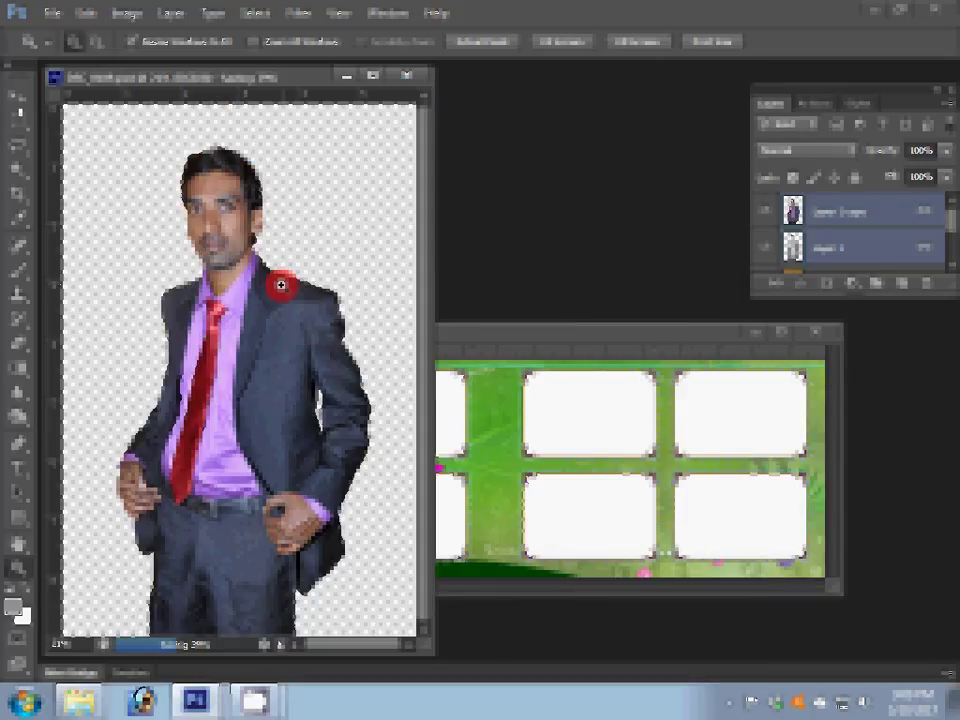
Bring the green album page forward and zoom to about 96% on the couple's heads.
left_click(601, 449)
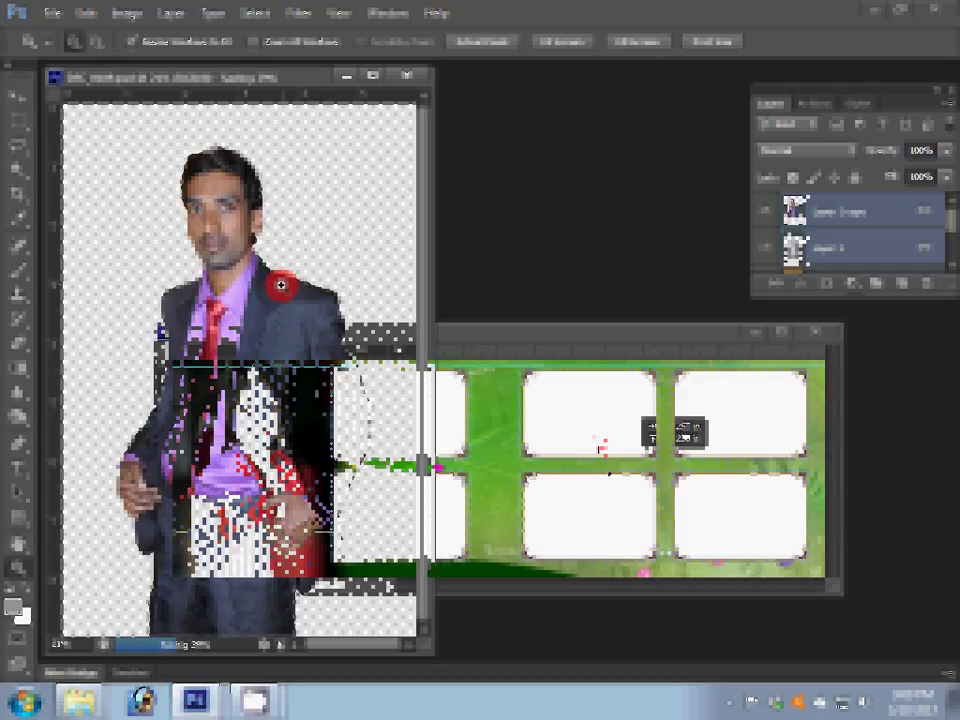
left_click_drag(601, 449, 300, 480)
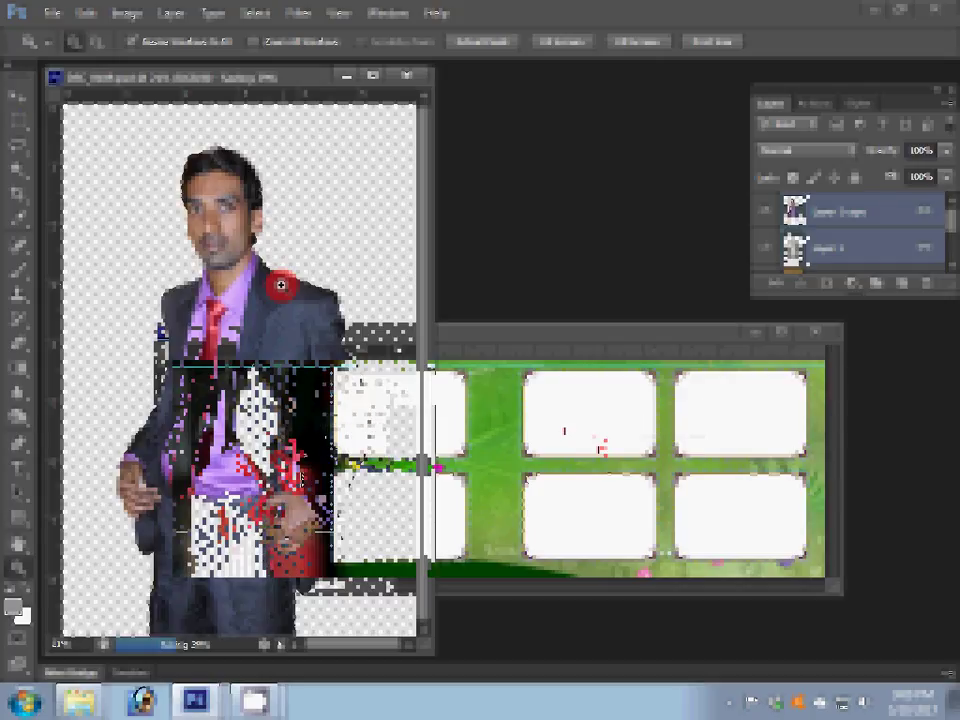
left_click(439, 506)
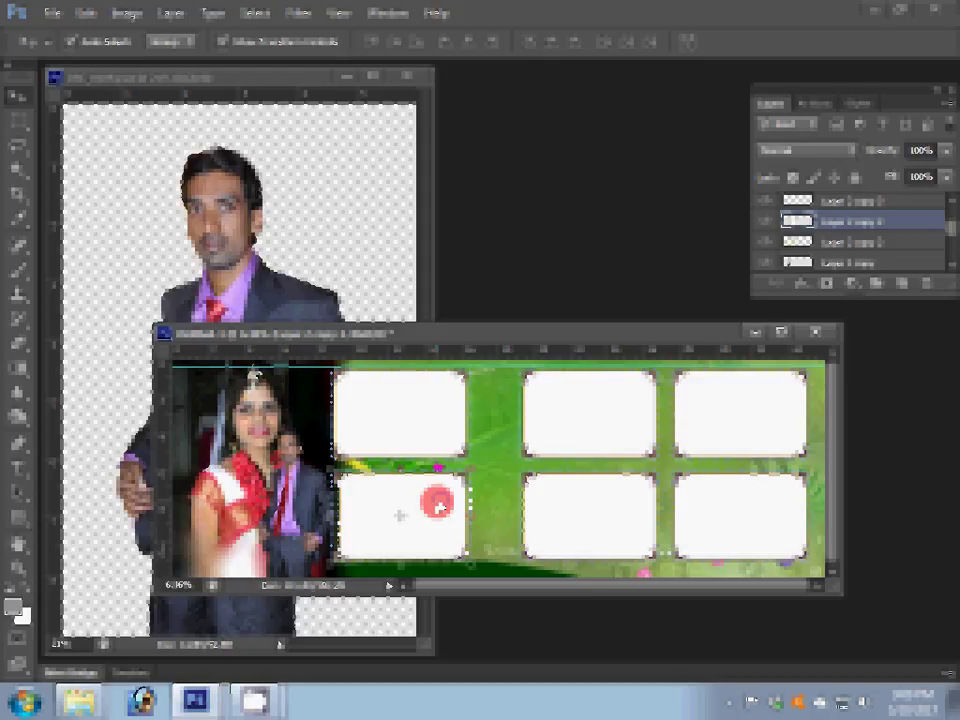
left_click_drag(439, 506, 612, 346)
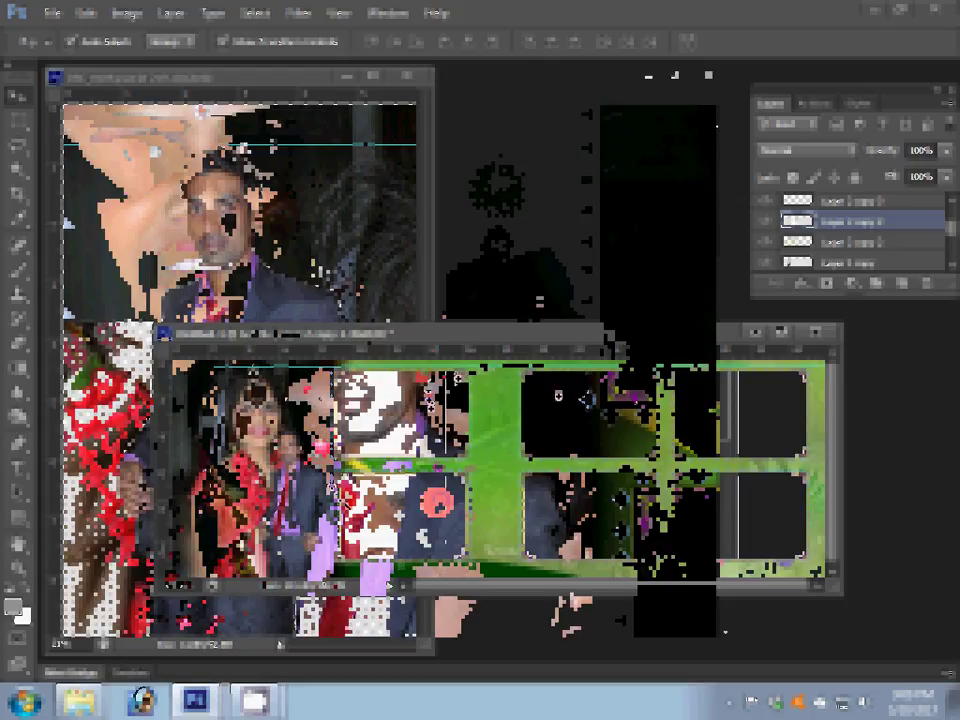
key("z")
left_click(367, 361)
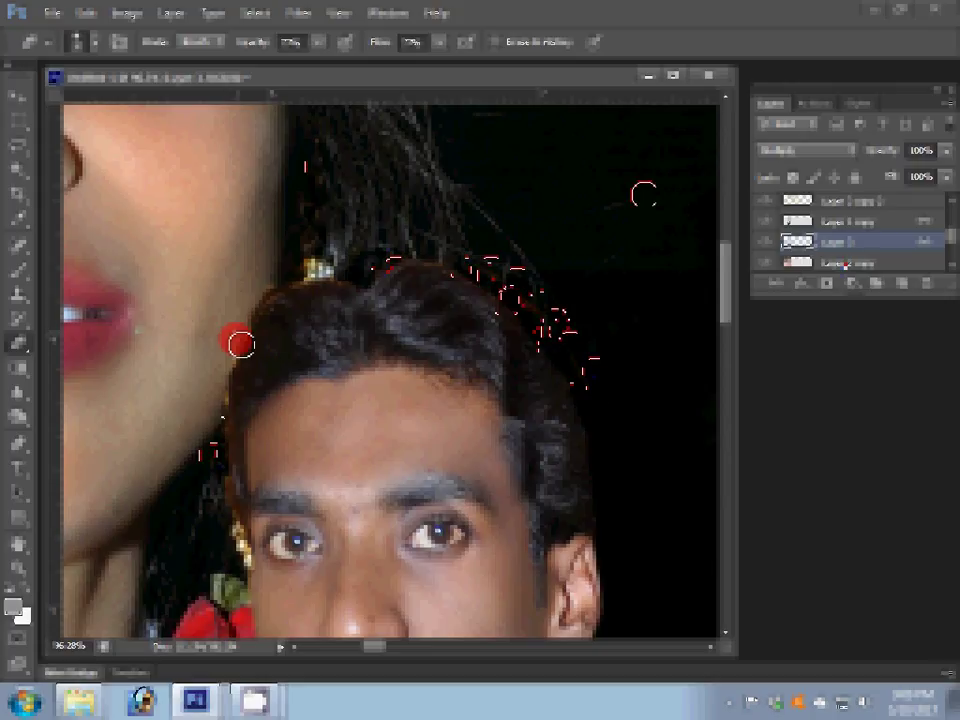
Select the Layer 1 copy layers, move the man's cut-out toward the page, and browse photos.
left_click(845, 262)
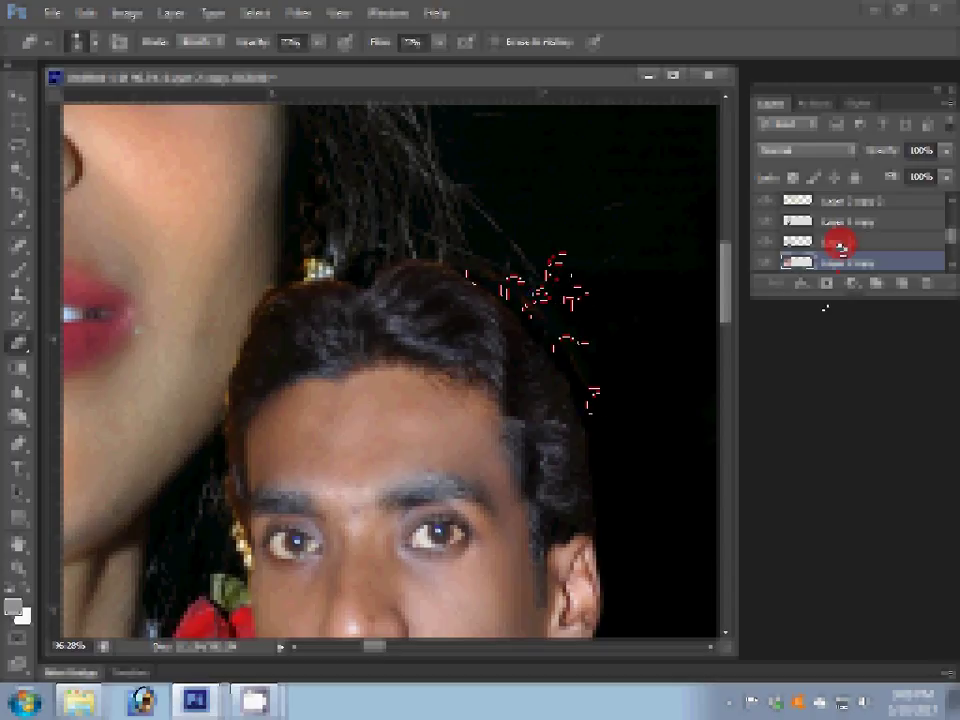
left_click(838, 221)
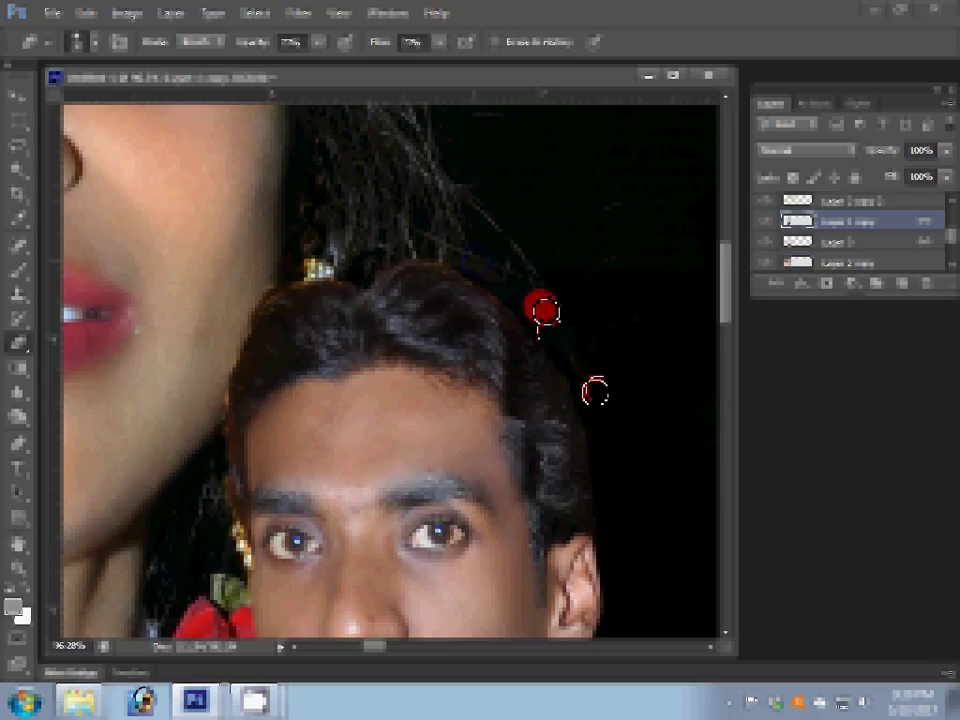
right_click(565, 325)
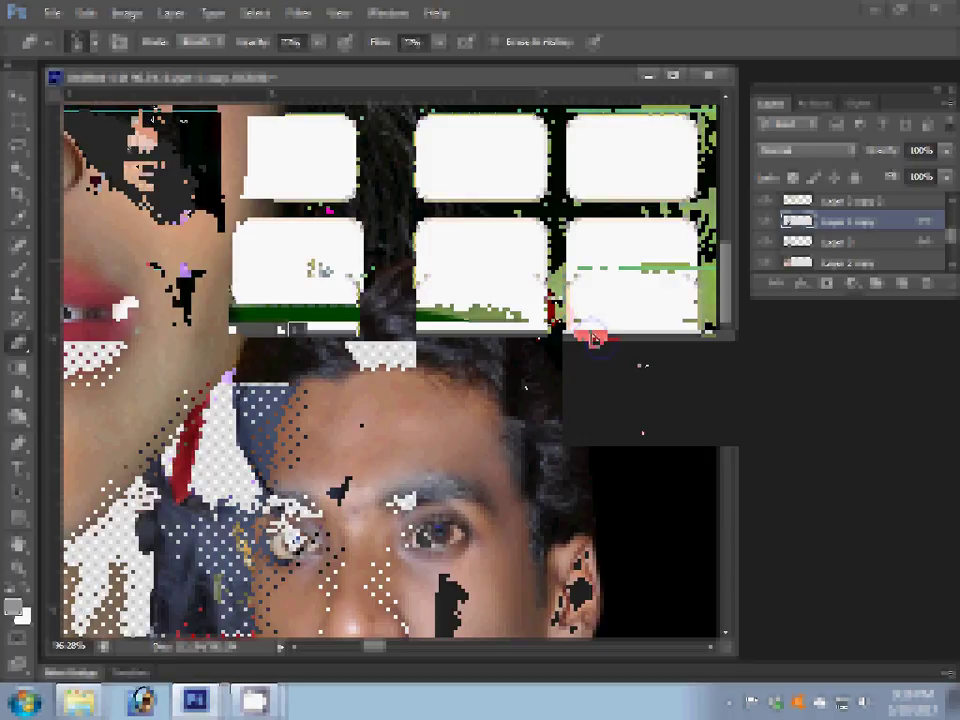
key("v")
left_click(247, 535)
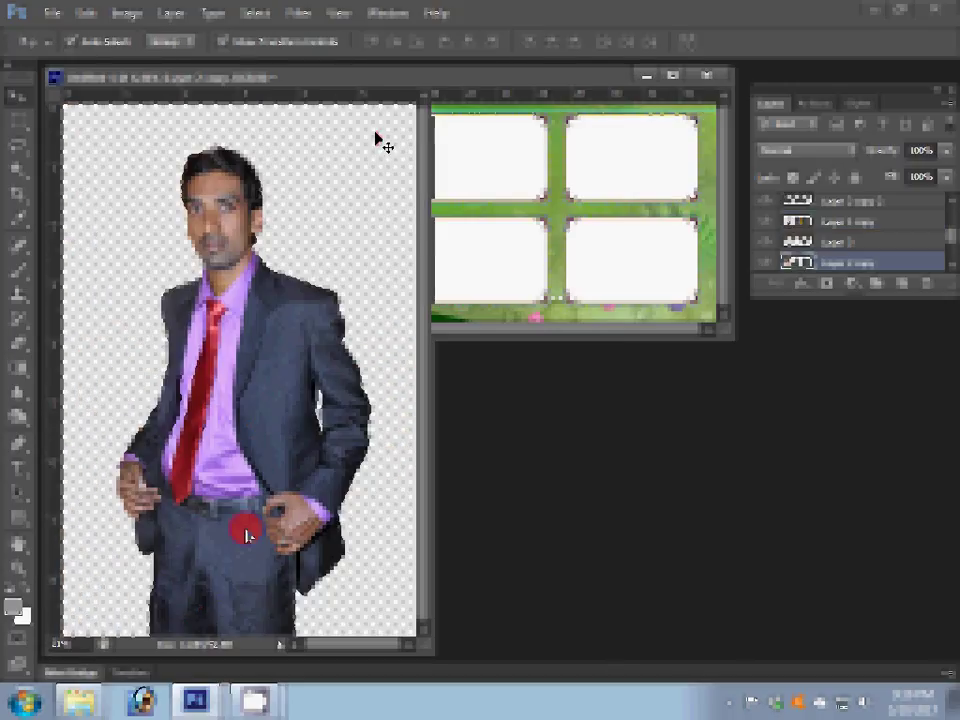
left_click_drag(380, 143, 408, 92)
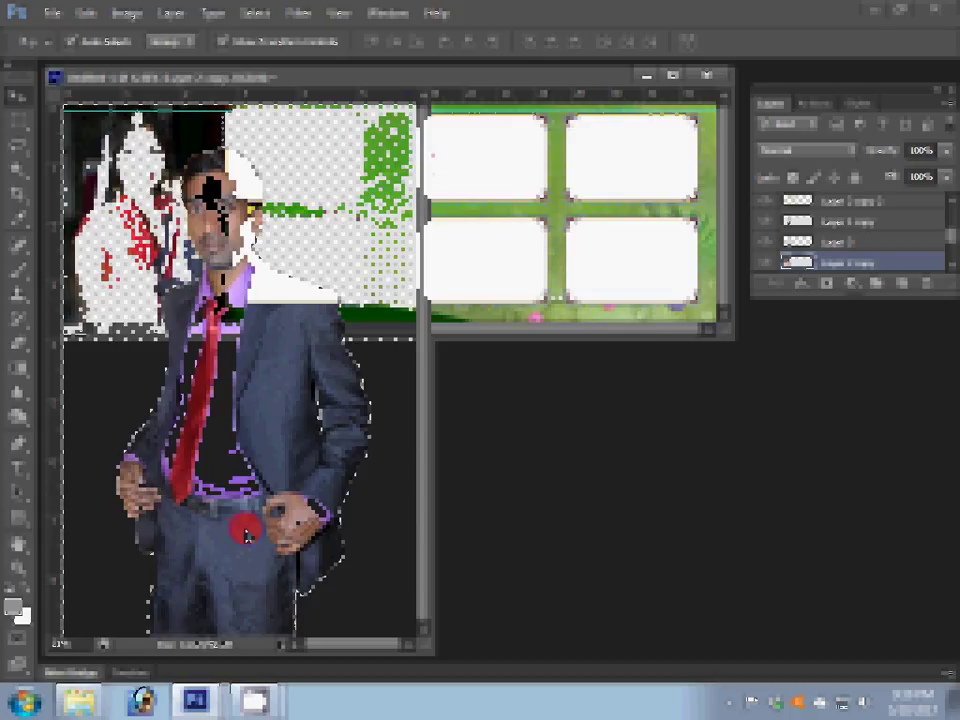
key("ctrl+o")
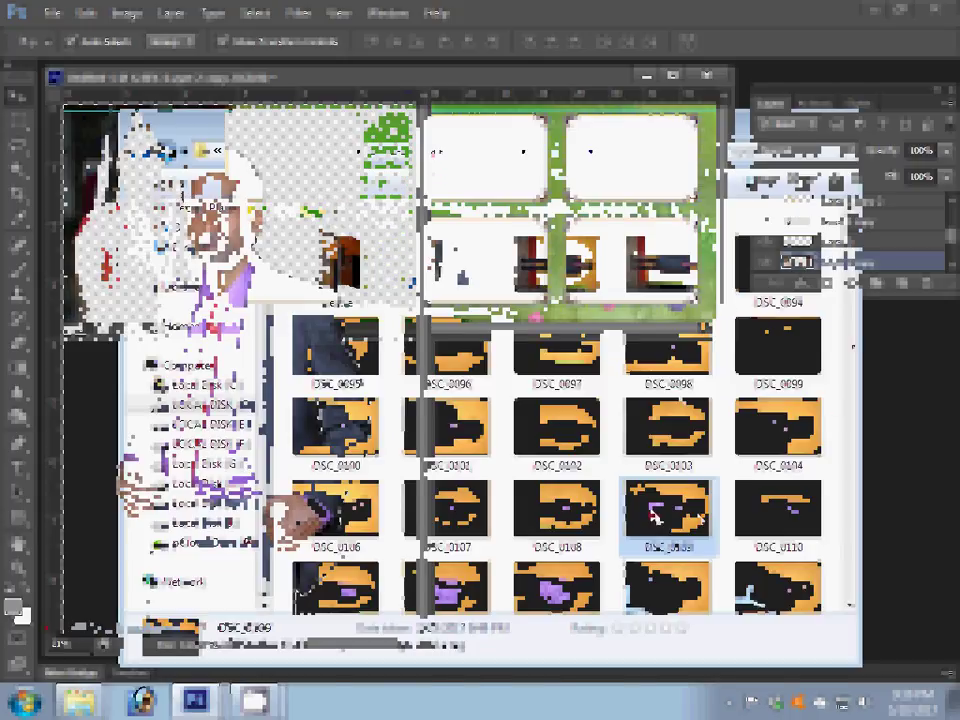
Pick DSC_0217, the speaker-at-podium photo, to open in Photoshop.
left_click(557, 510, "ctrl")
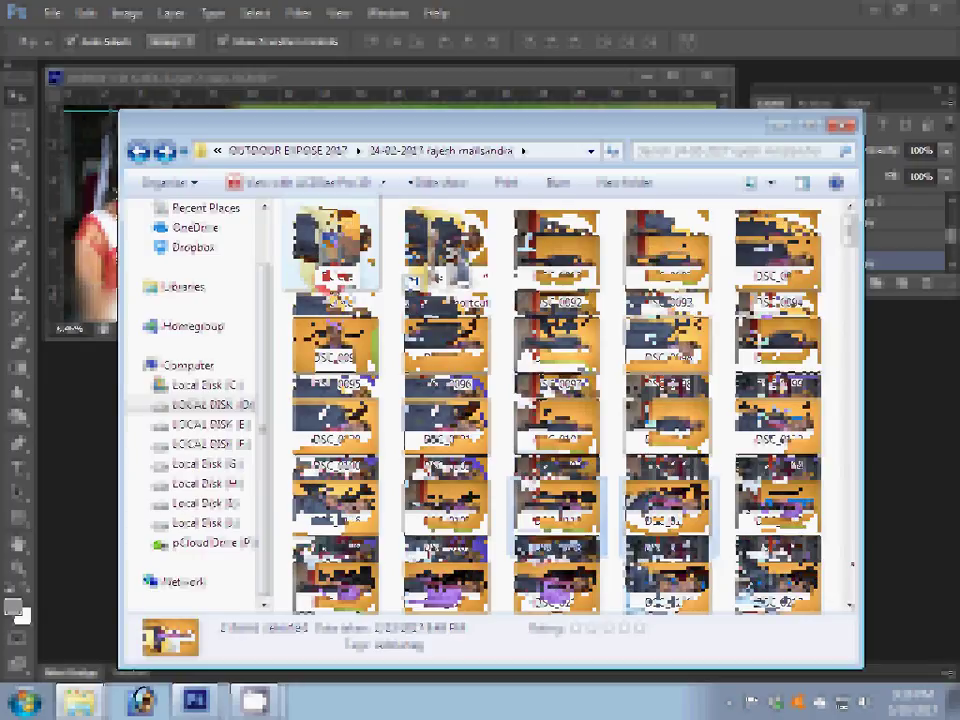
left_click(745, 435)
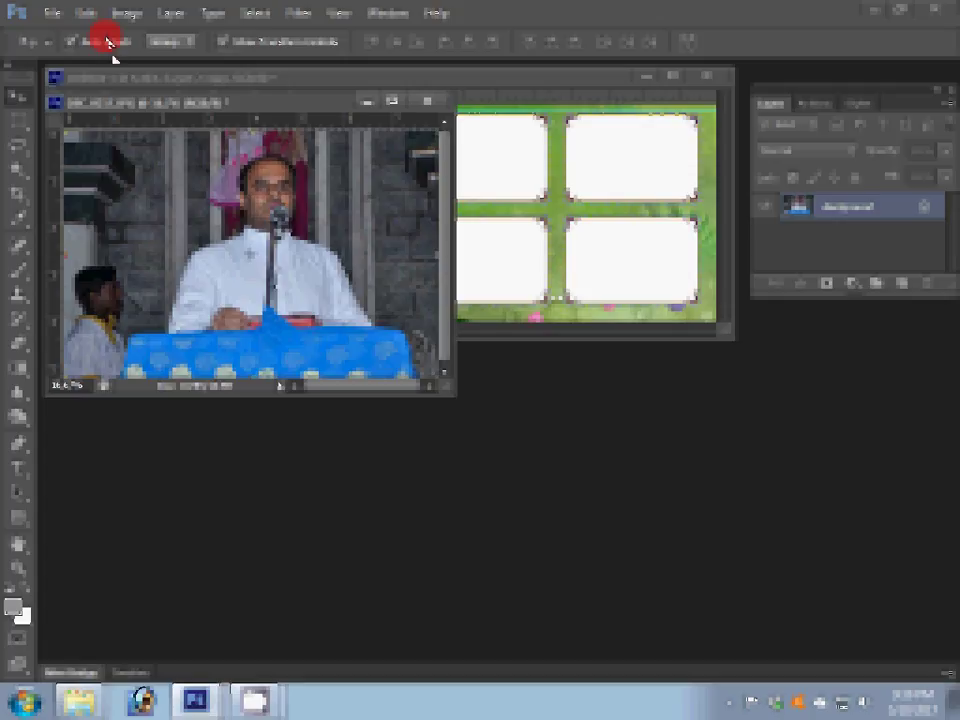
Copy the podium photo, Paste Into the first white frame, then reopen the photos folder.
left_click(86, 14)
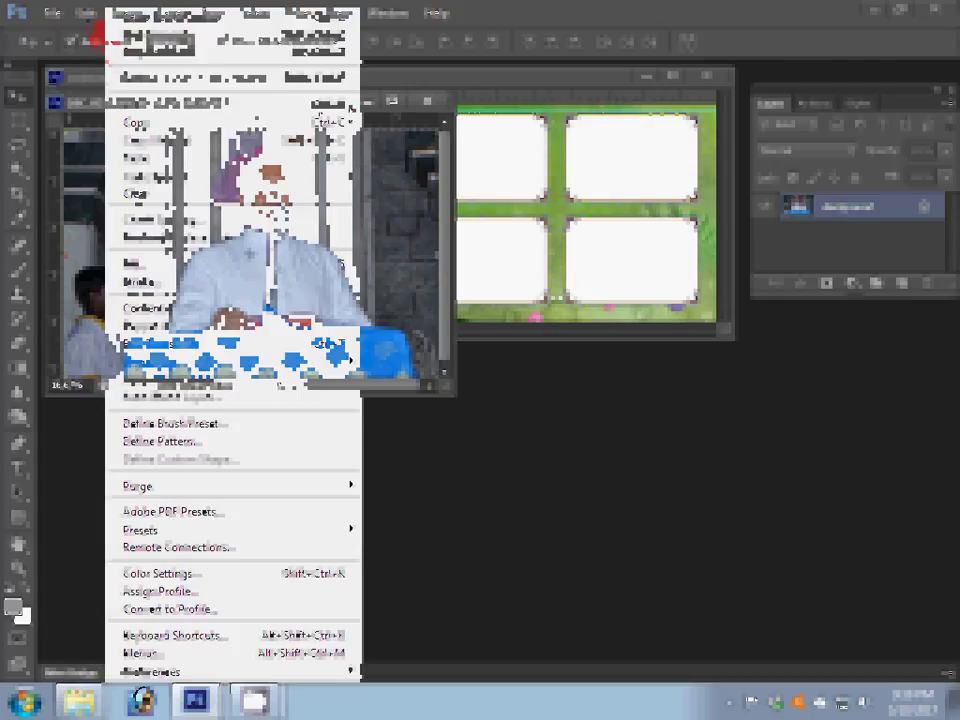
left_click(330, 121)
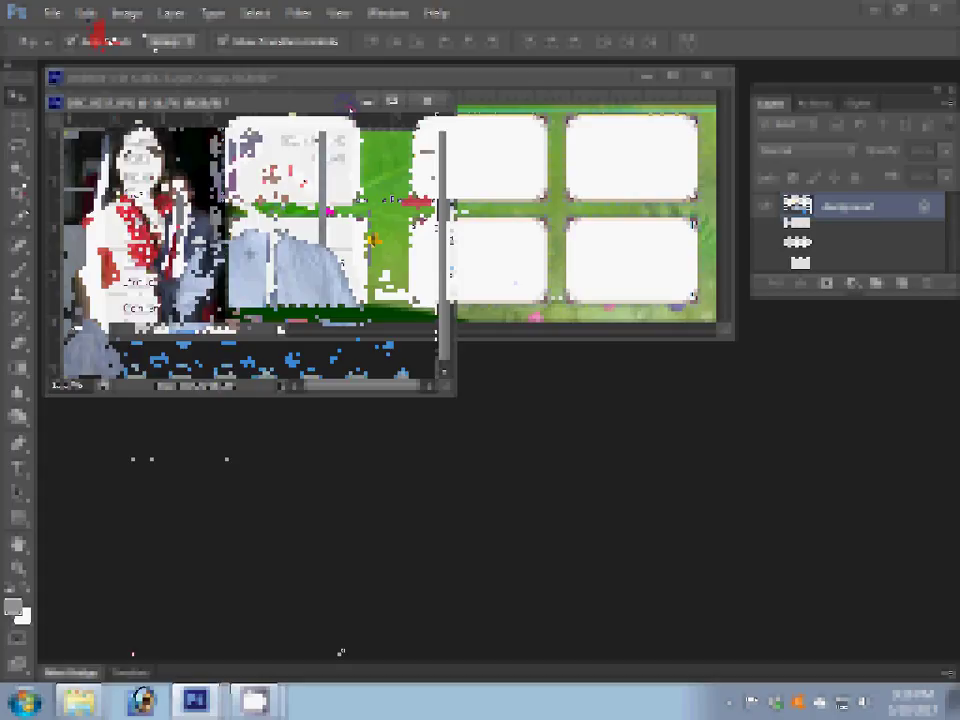
left_click(306, 167)
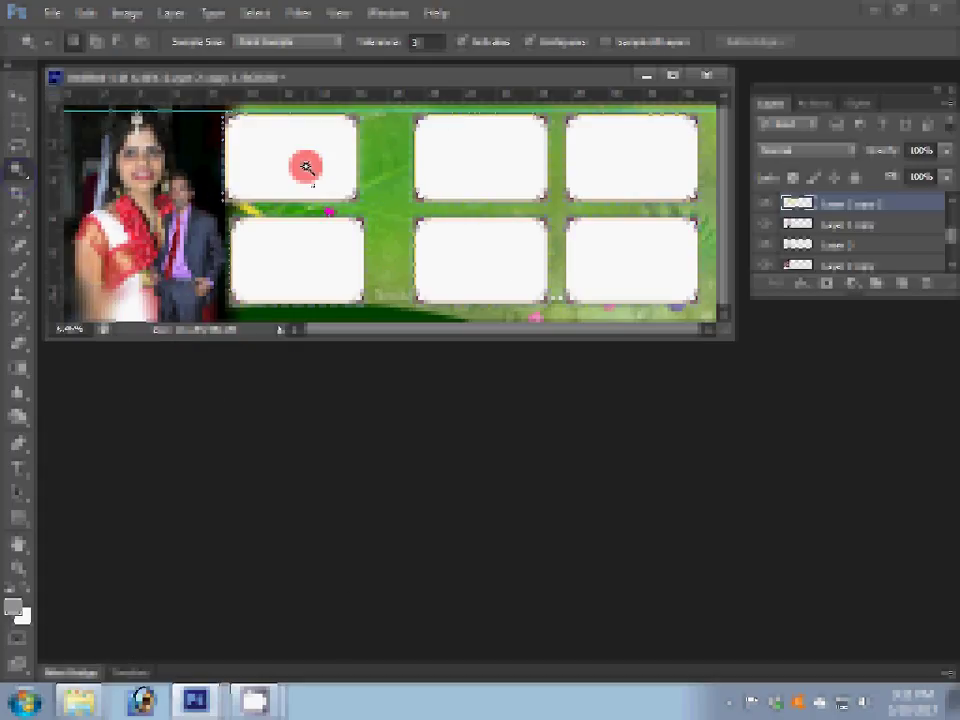
left_click(85, 14)
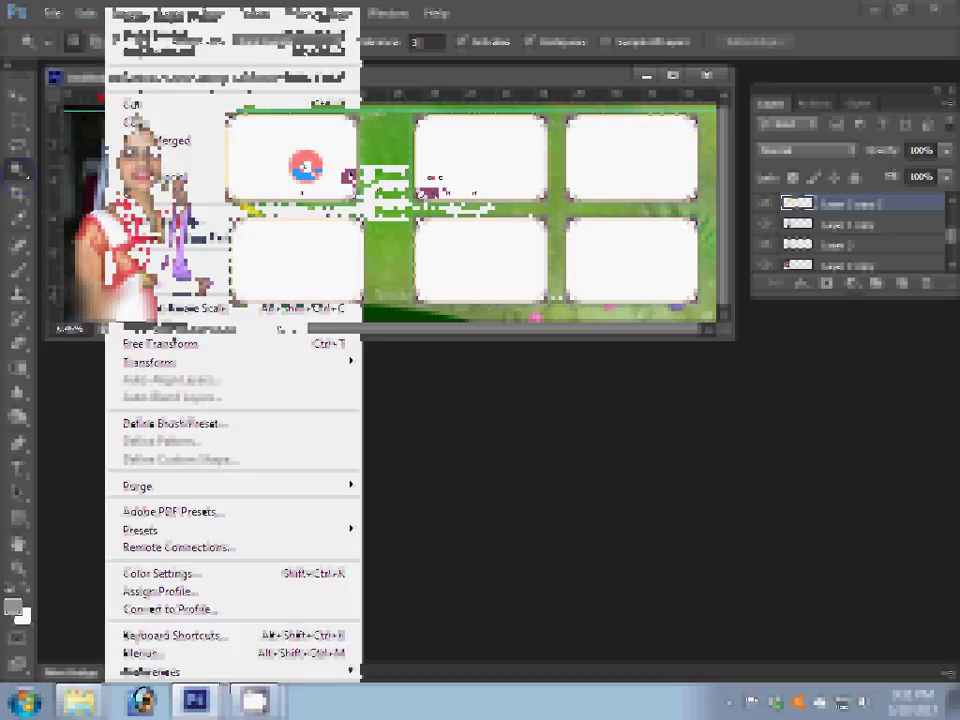
left_click(410, 194)
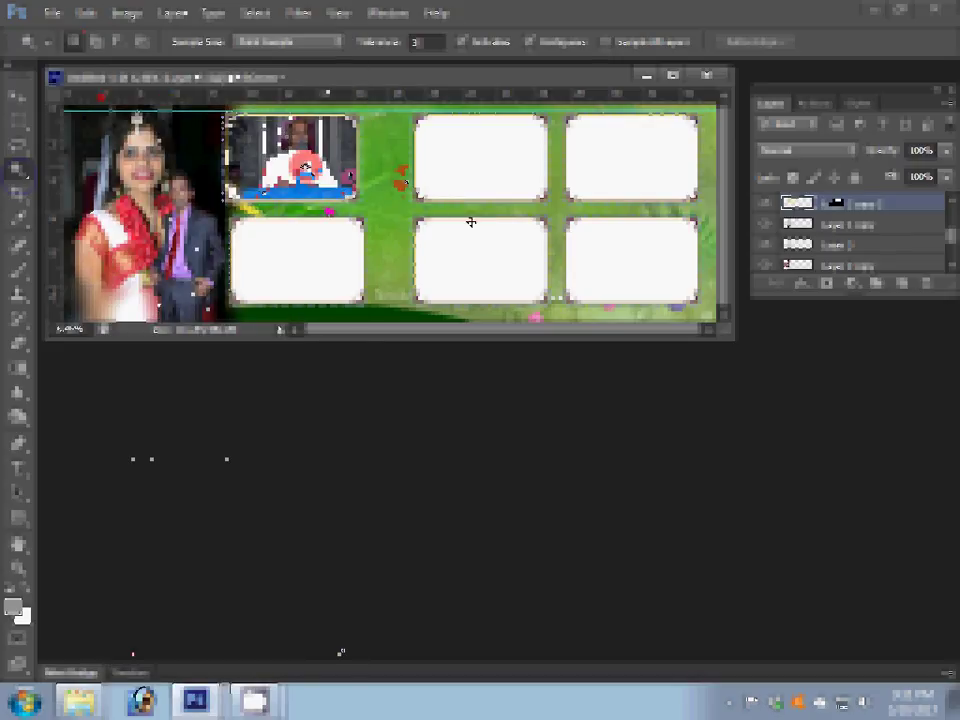
right_click(79, 700)
left_click(72, 628)
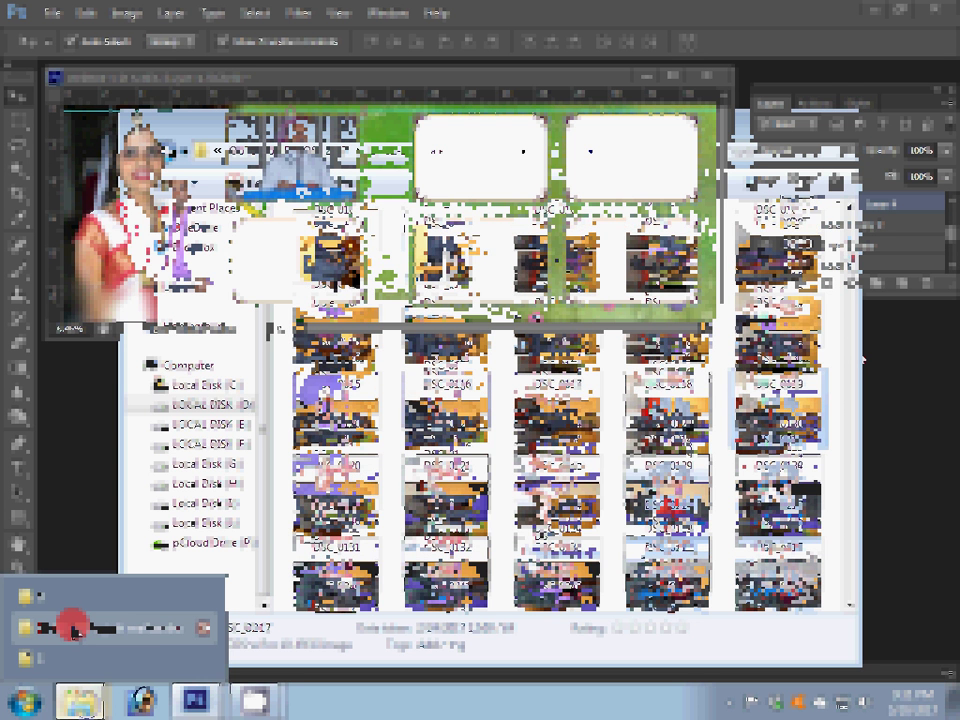
Reopen the event photos folder, peek into the Delete subfolder, then open DSC_0275.
left_click(72, 627)
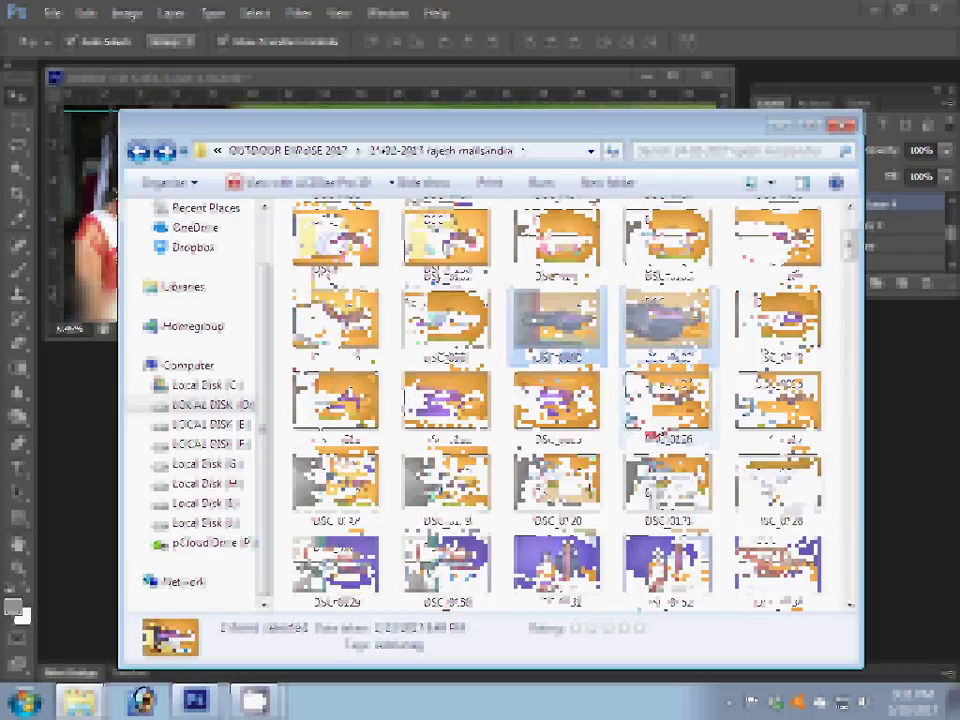
double_click(407, 393)
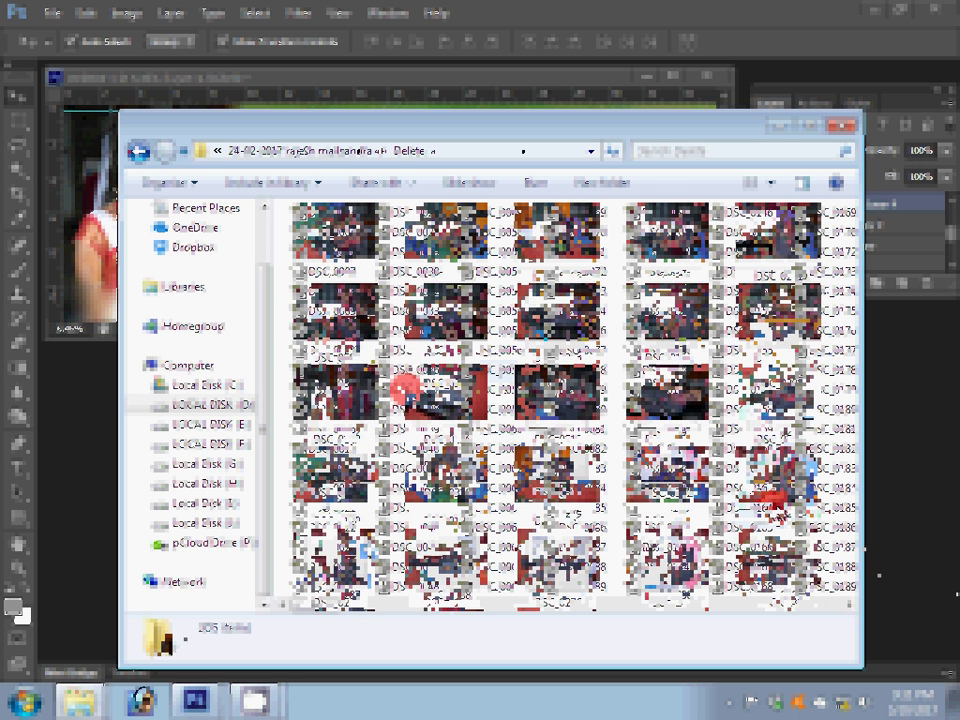
key("BackSpace")
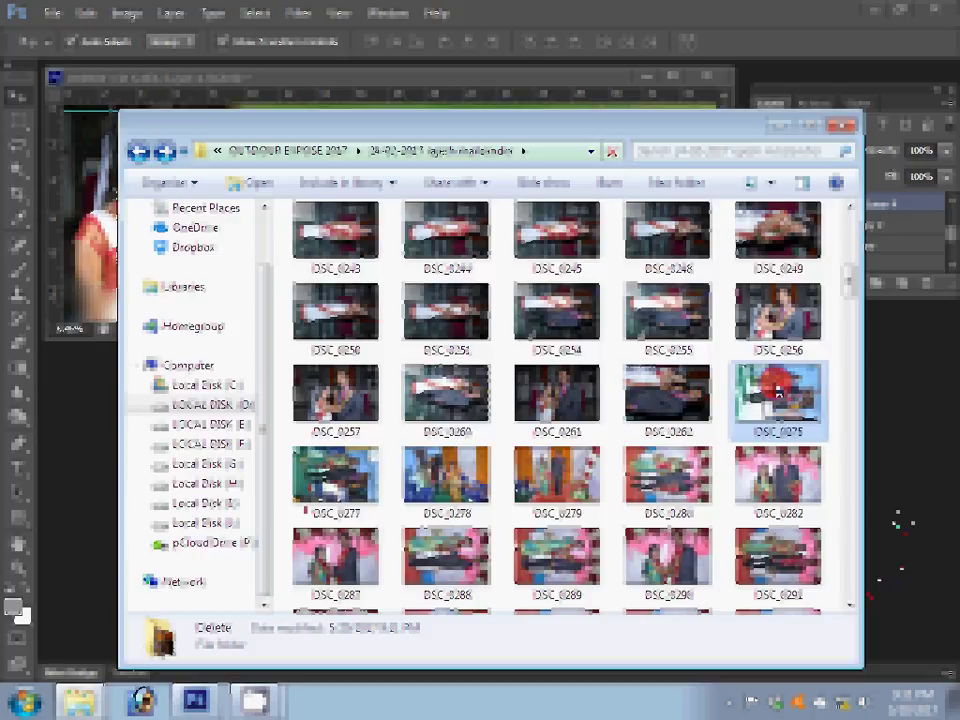
double_click(778, 392)
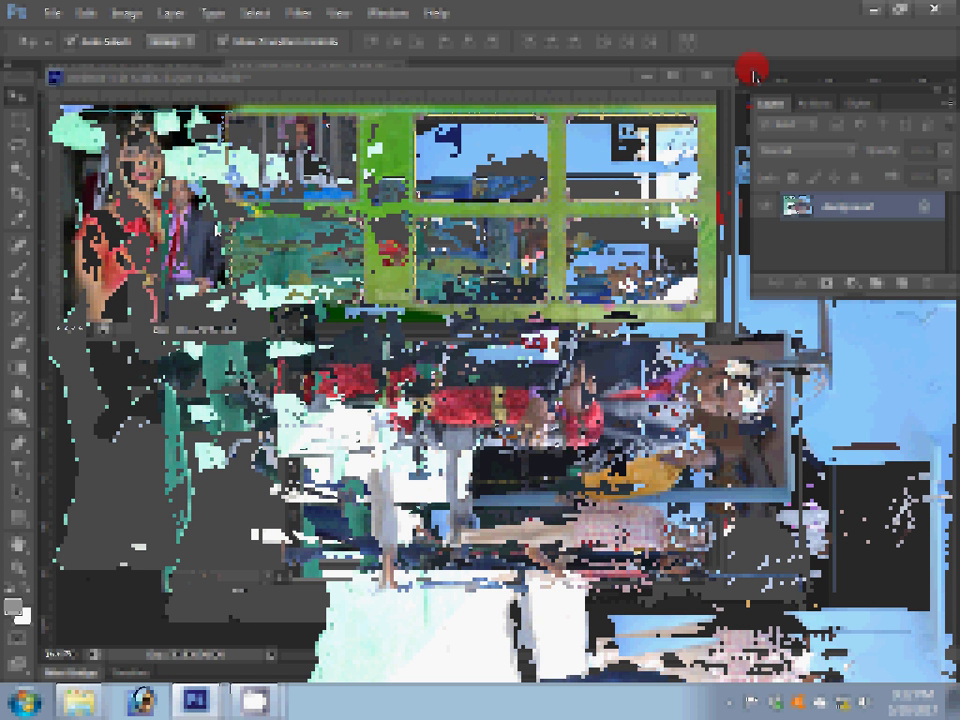
Rotate the sideways group photo upright and reopen the event photos folder.
left_click(105, 15)
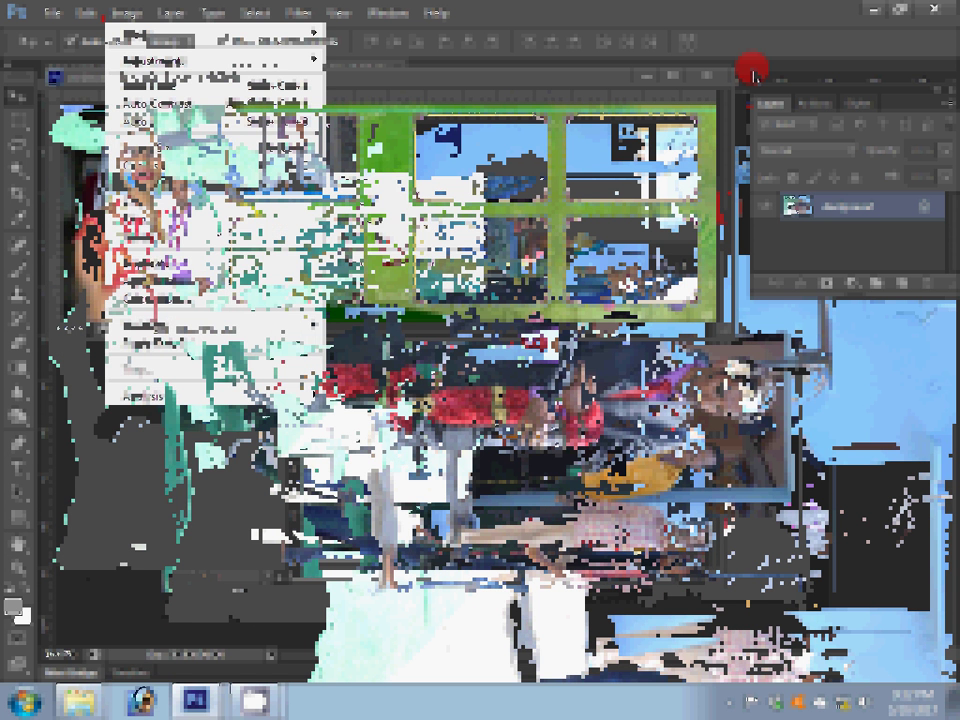
left_click(752, 70)
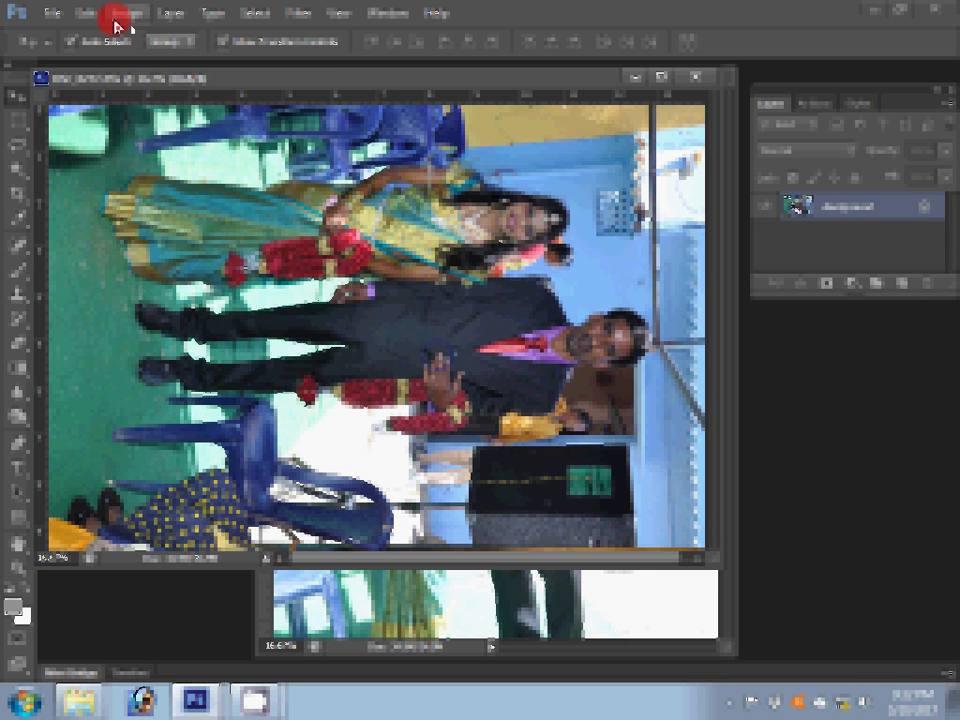
left_click(114, 16)
mouse_move(160, 262)
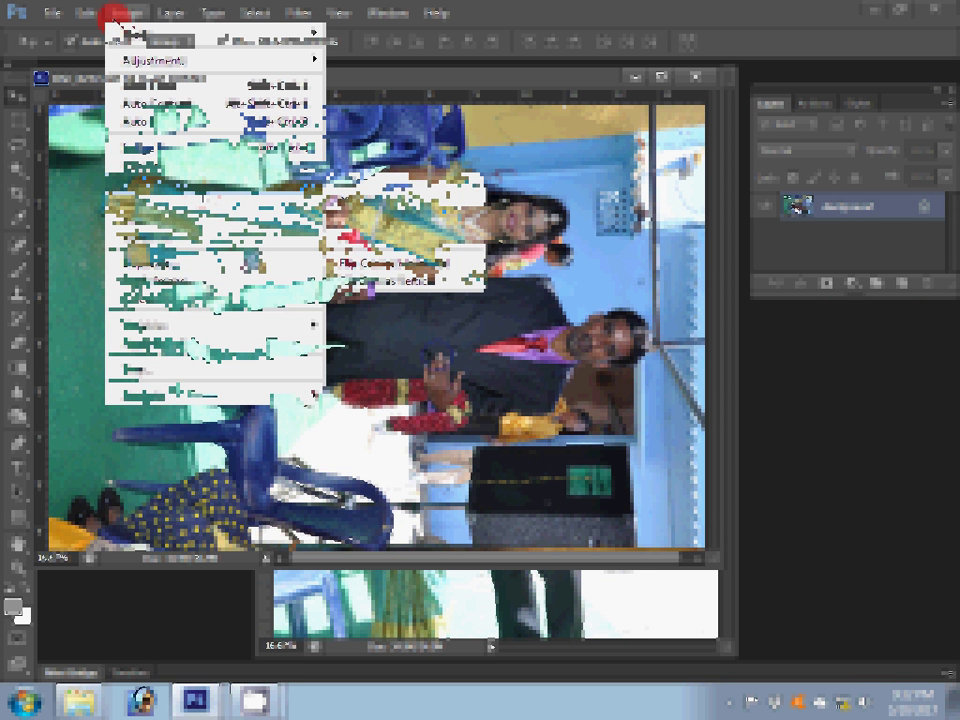
left_click(114, 16)
left_click(510, 78)
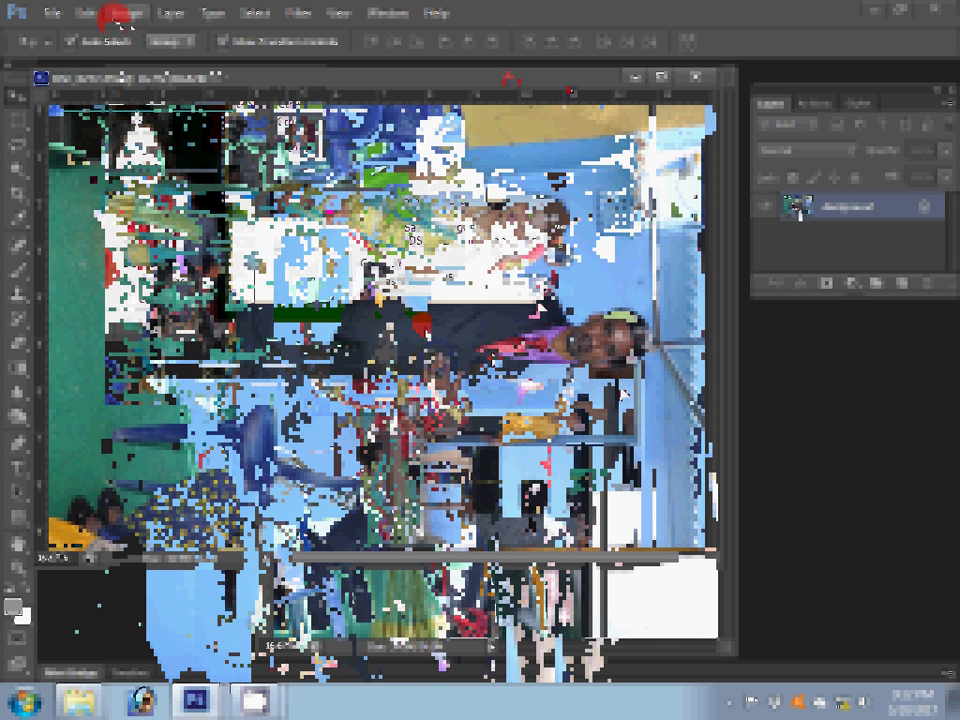
right_click(79, 700)
left_click(73, 628)
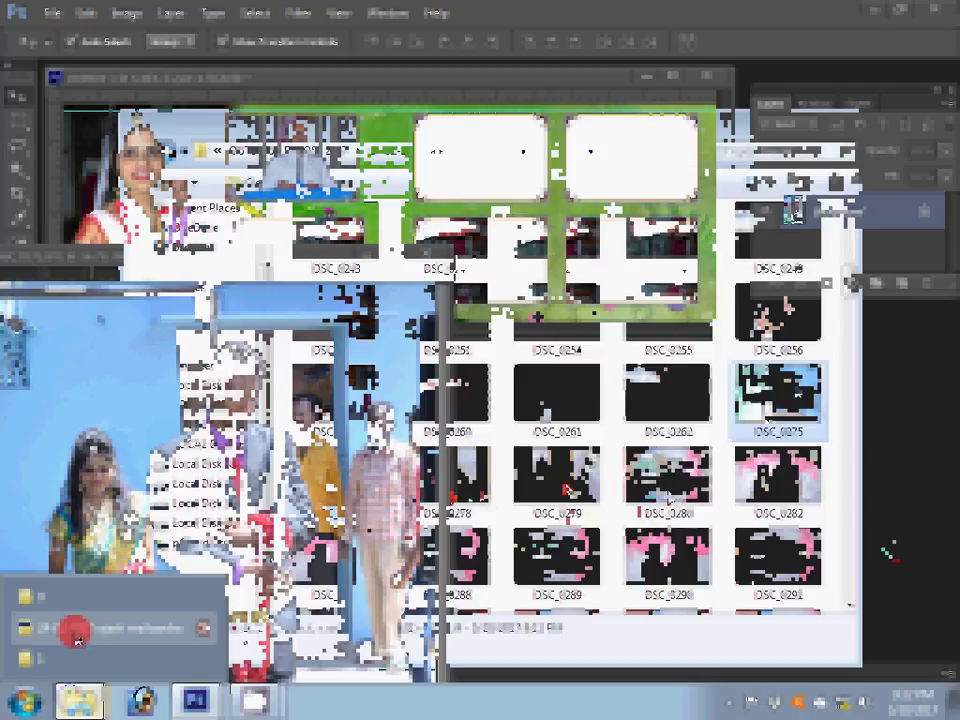
Drag DSC_0280 into Photoshop to open it and view it at actual size.
mouse_move(668, 490)
left_mouse_down()
mouse_move(910, 556)
mouse_move(860, 540)
left_mouse_up()
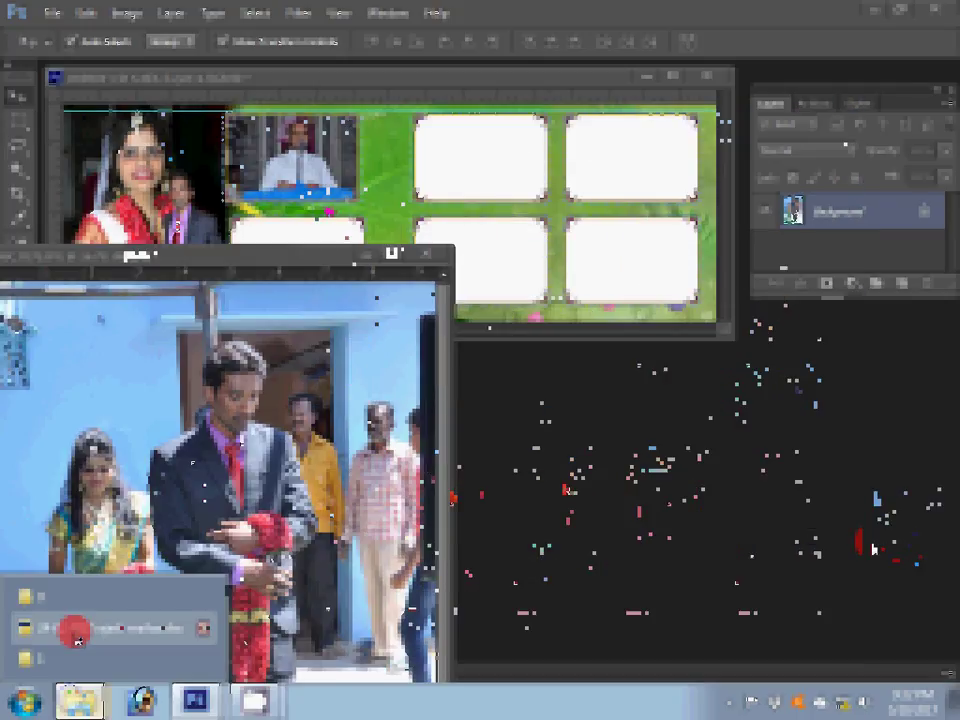
left_click(824, 73)
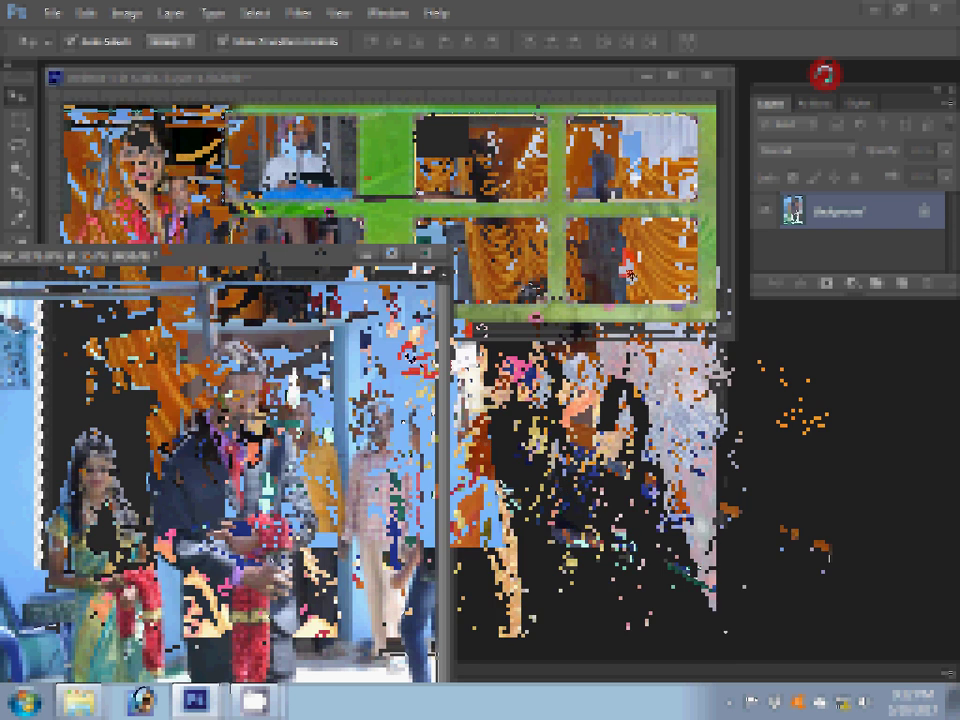
key("z")
right_click(428, 291)
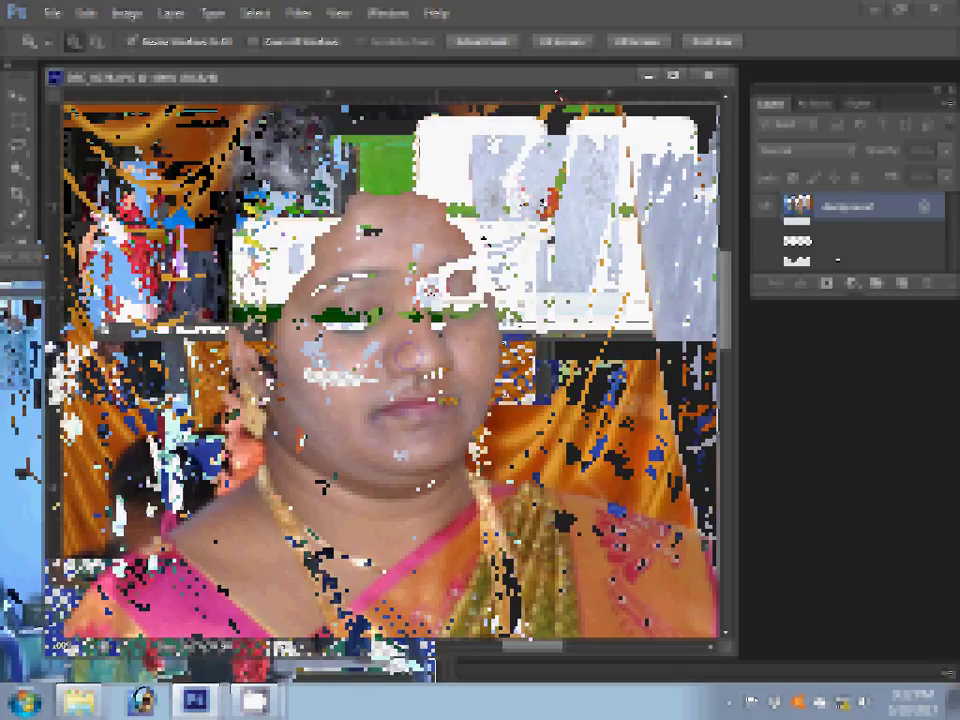
left_click(612, 270)
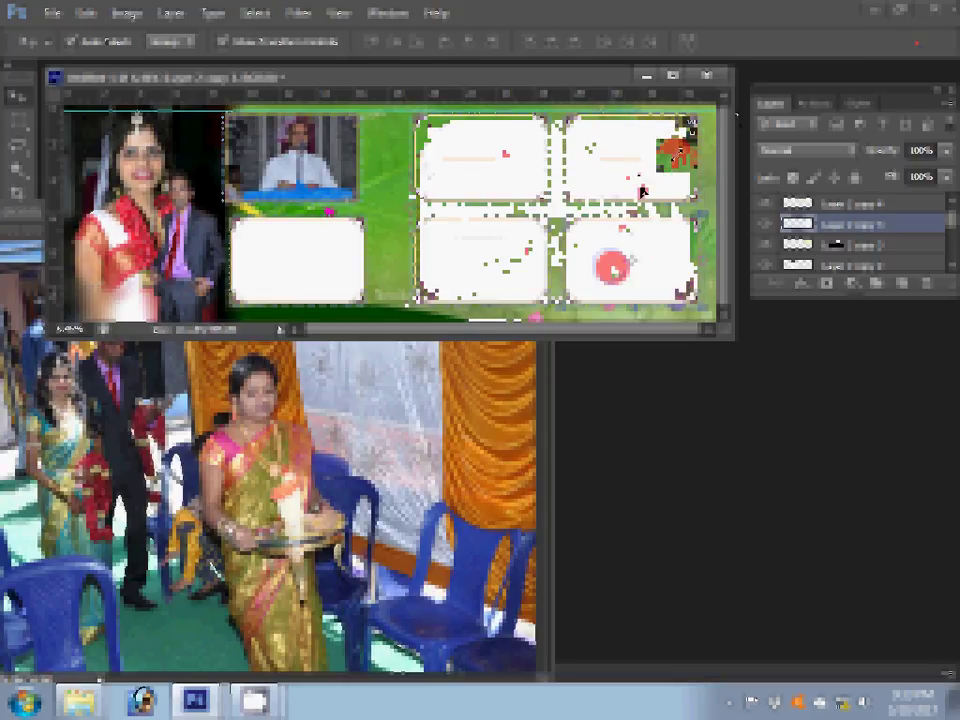
Resize the right frame layer, Layer 1 copy 4, with Free Transform.
left_click(639, 188)
key("ctrl+t")
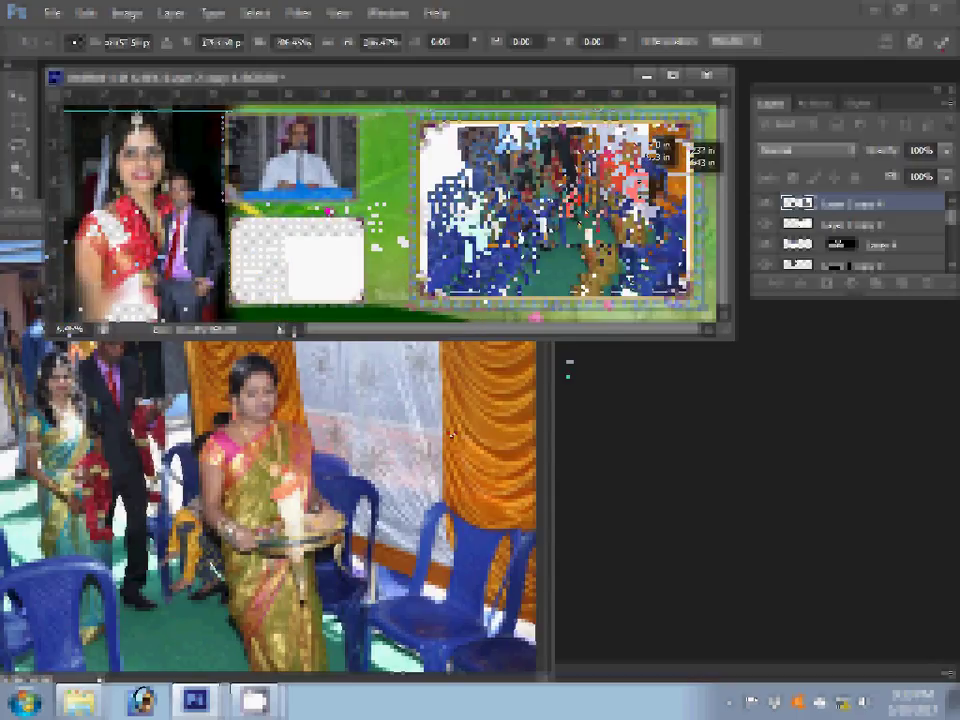
key("Return")
Position the gold-saree woman's photo so it fills the right frame.
left_click_drag(607, 226, 610, 142)
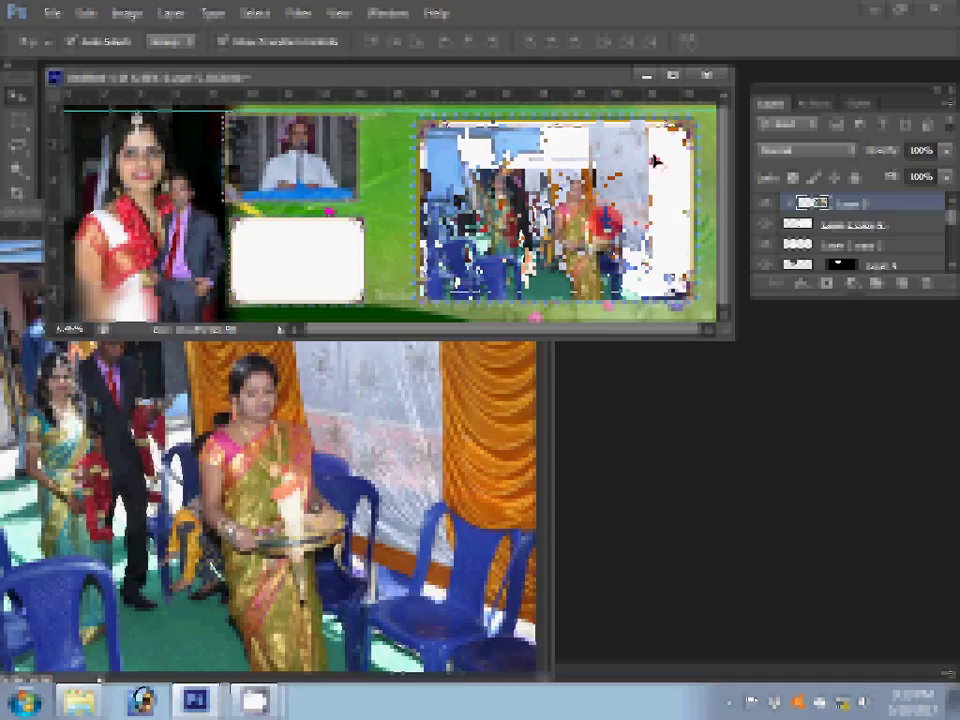
left_click_drag(670, 183, 600, 135)
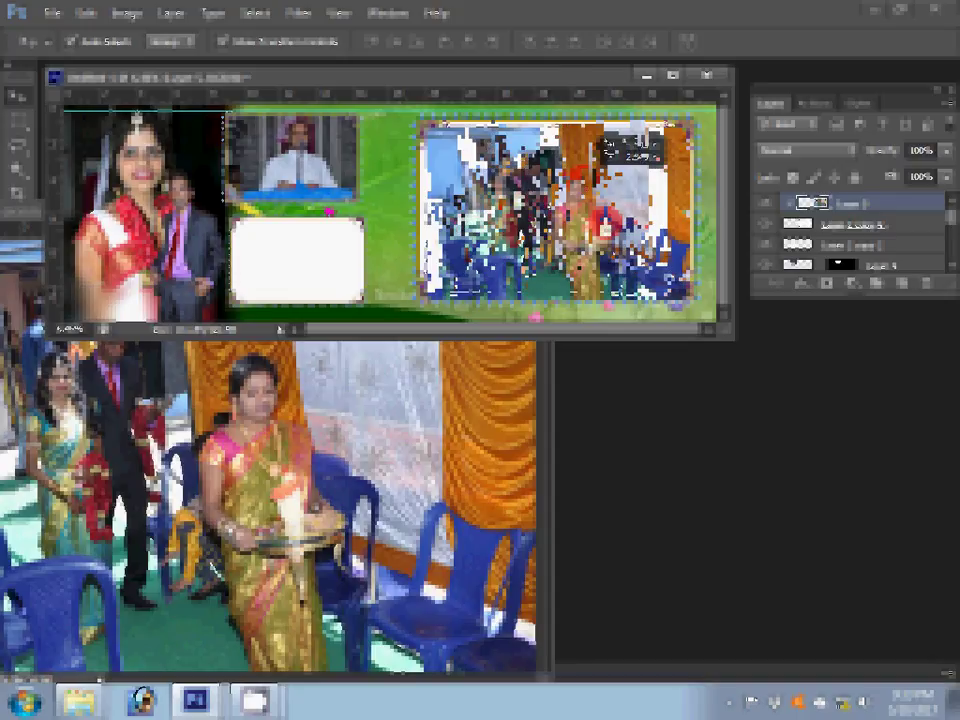
left_click_drag(598, 215, 572, 185)
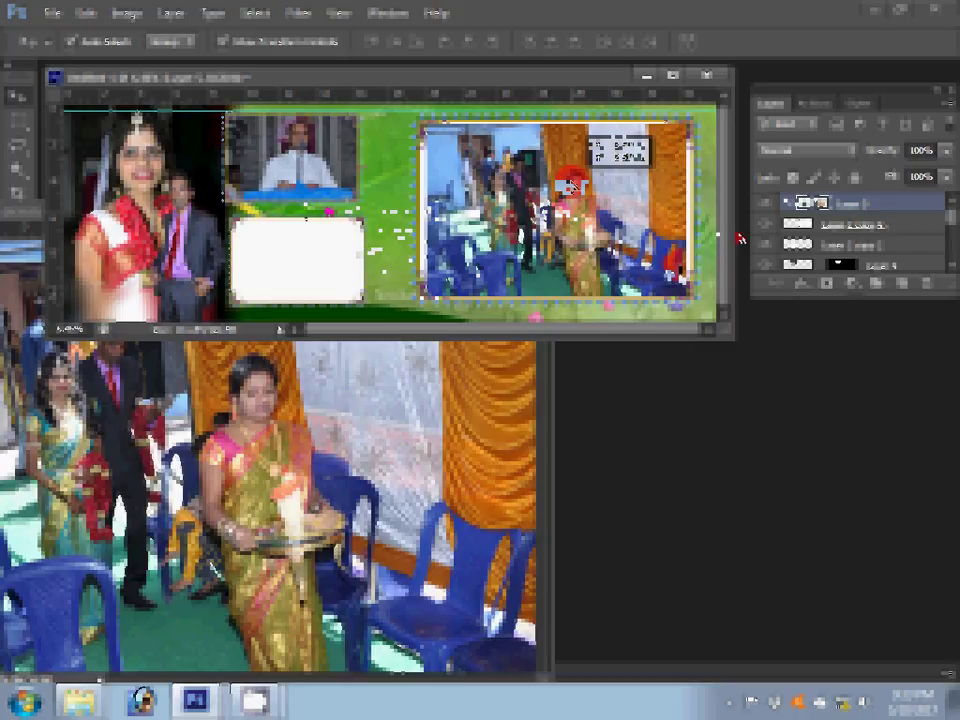
left_click_drag(739, 238, 713, 226)
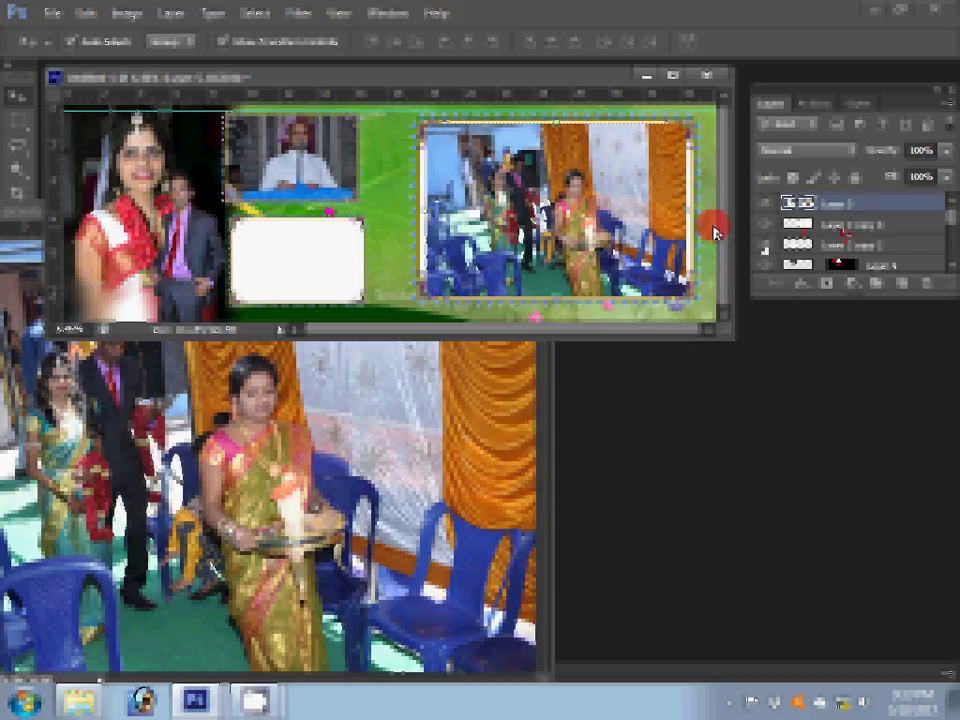
left_click(766, 246)
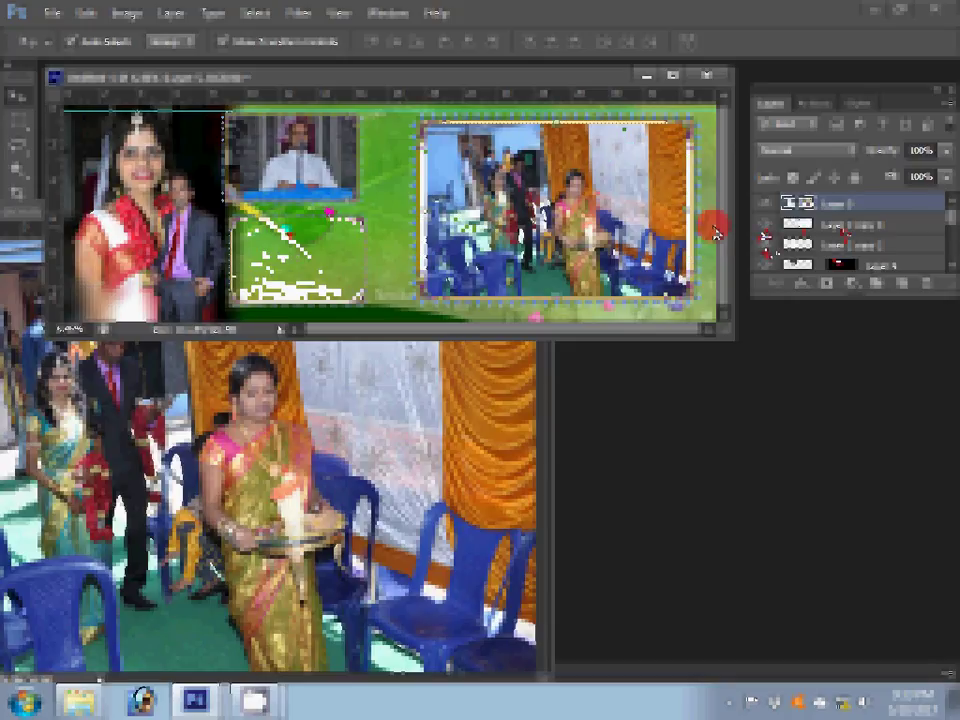
mouse_move(716, 232)
left_mouse_down()
mouse_move(555, 217)
mouse_move(572, 176)
left_mouse_up()
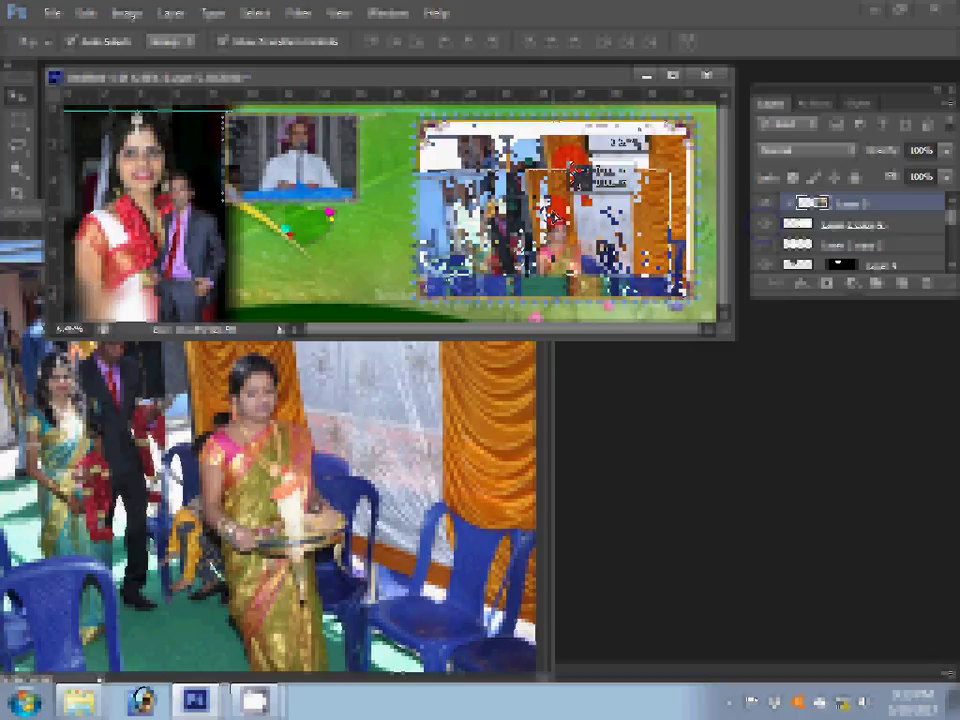
left_click_drag(575, 178, 577, 177)
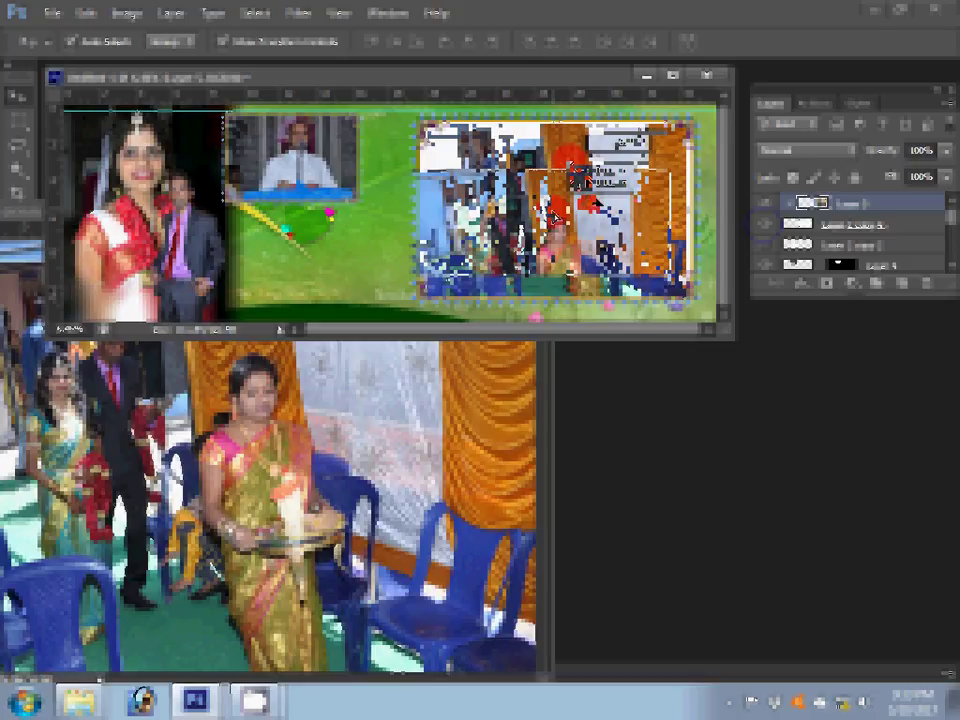
left_click_drag(553, 217, 601, 204)
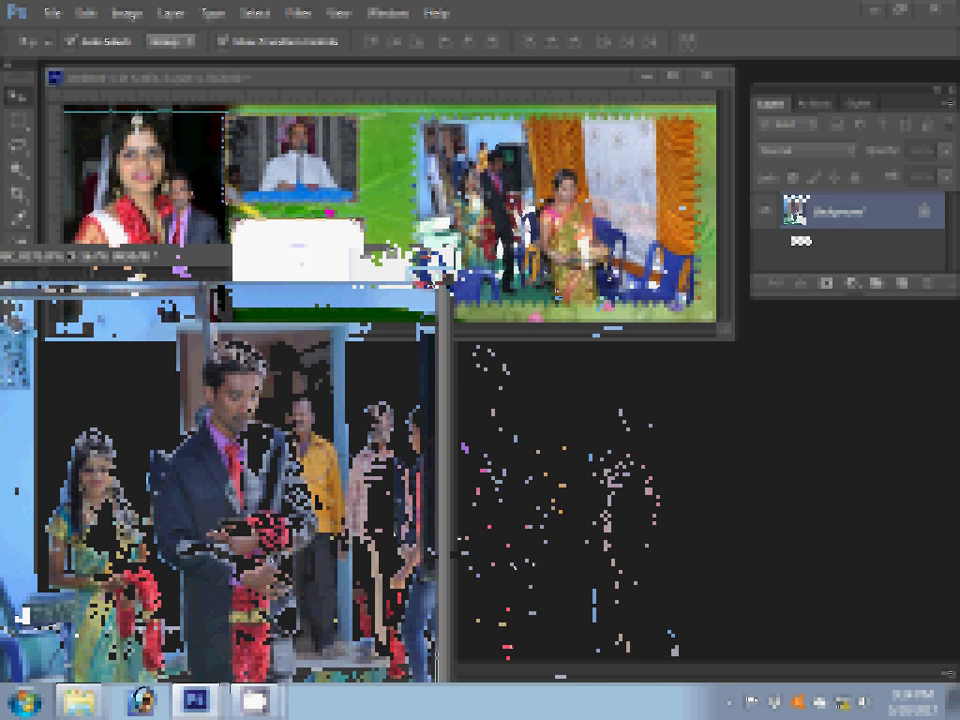
Open DSC_0279 by dragging it into Photoshop, then close its document window.
key("ctrl+o")
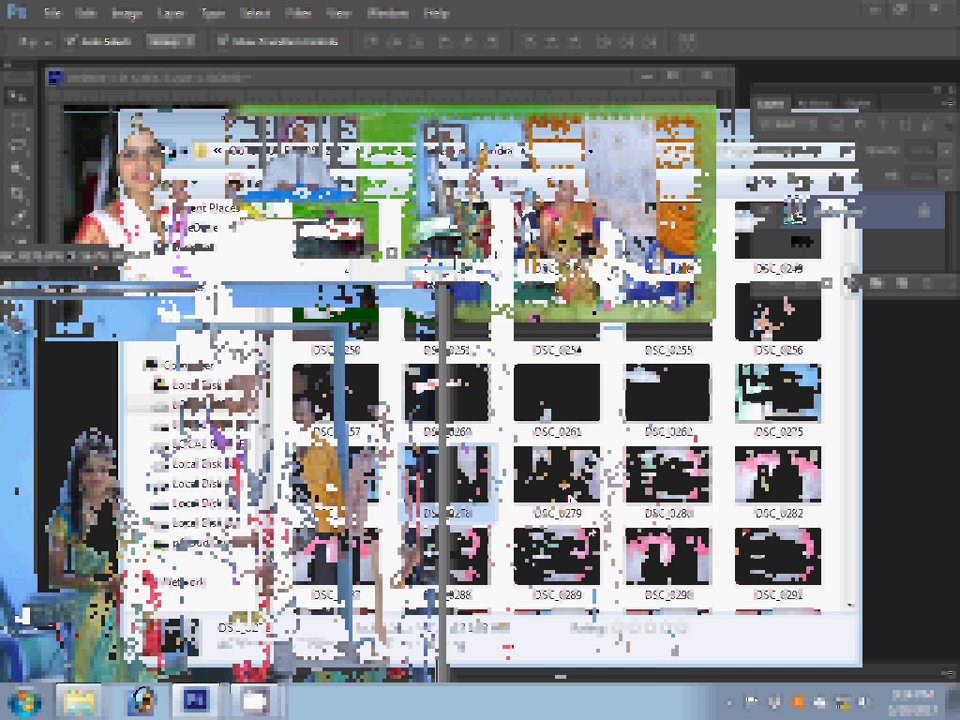
left_click_drag(568, 497, 889, 560)
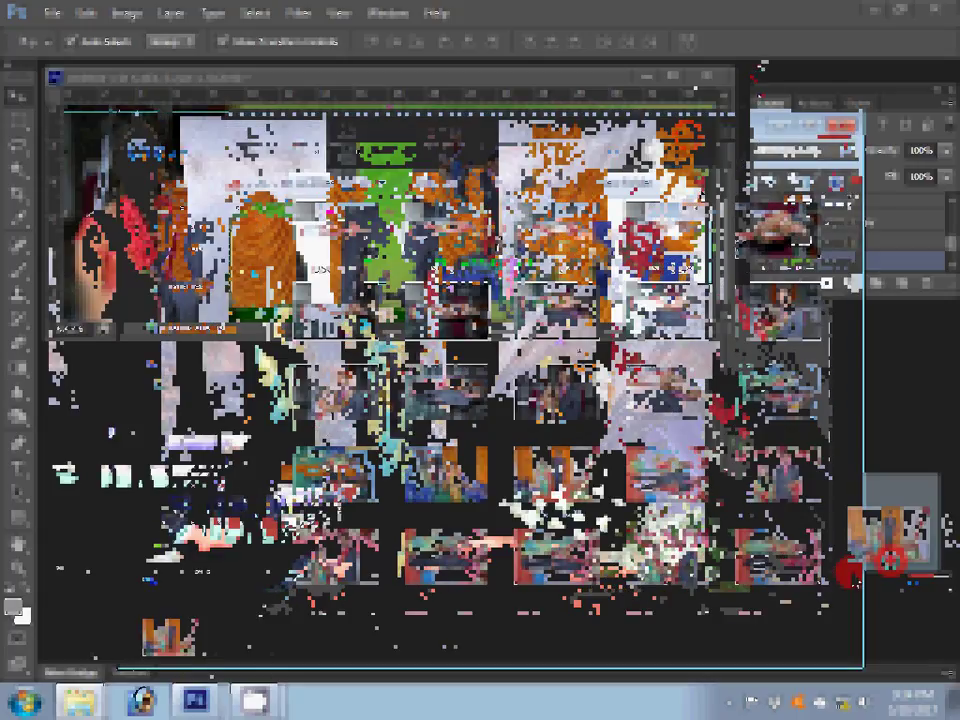
left_click_drag(888, 560, 797, 172)
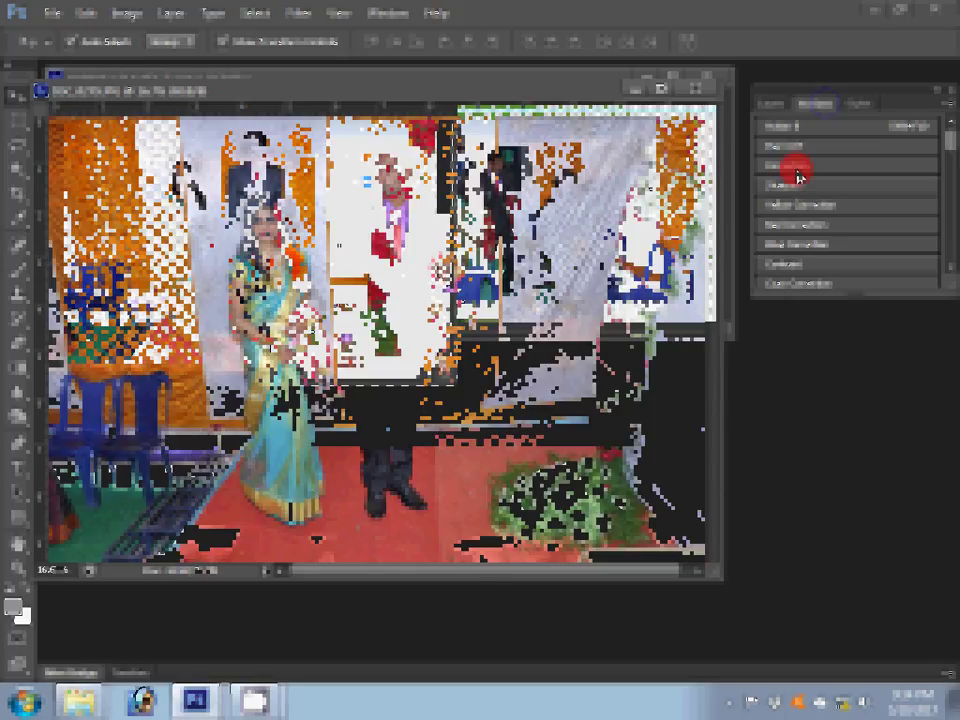
left_click(434, 94)
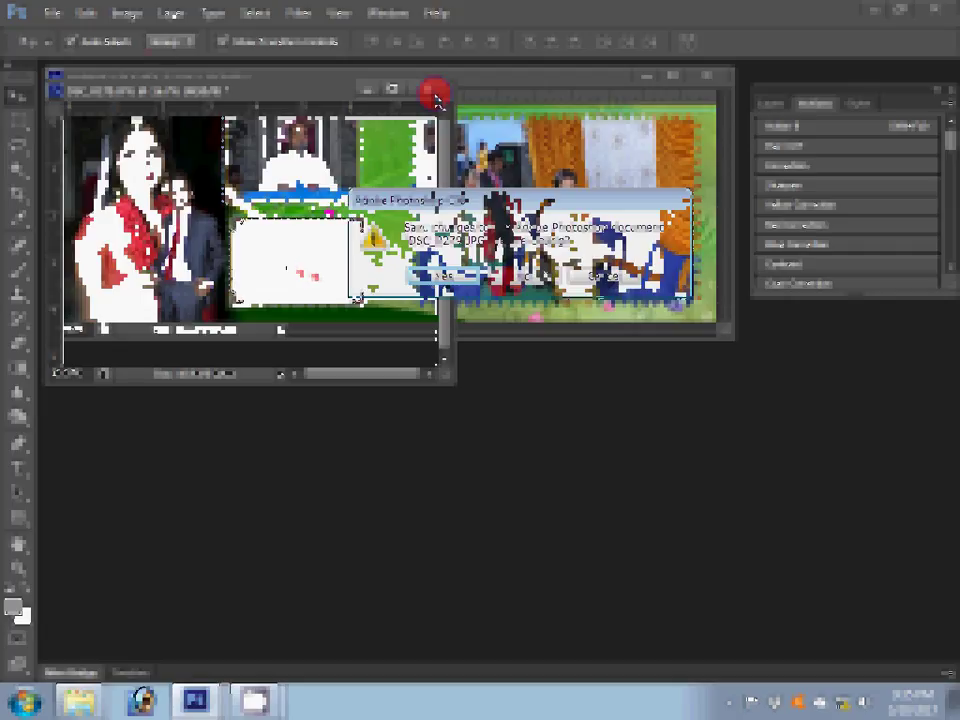
Close DSC_0279 without saving its changes, clear the selection, and switch to the Move tool.
left_click(294, 16)
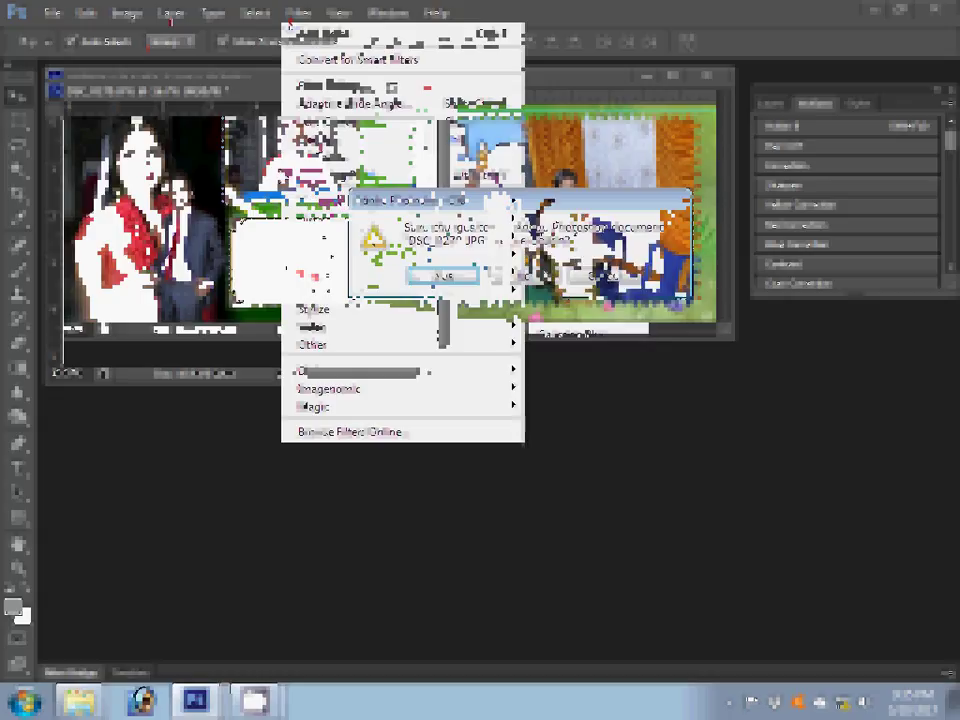
left_click(247, 14)
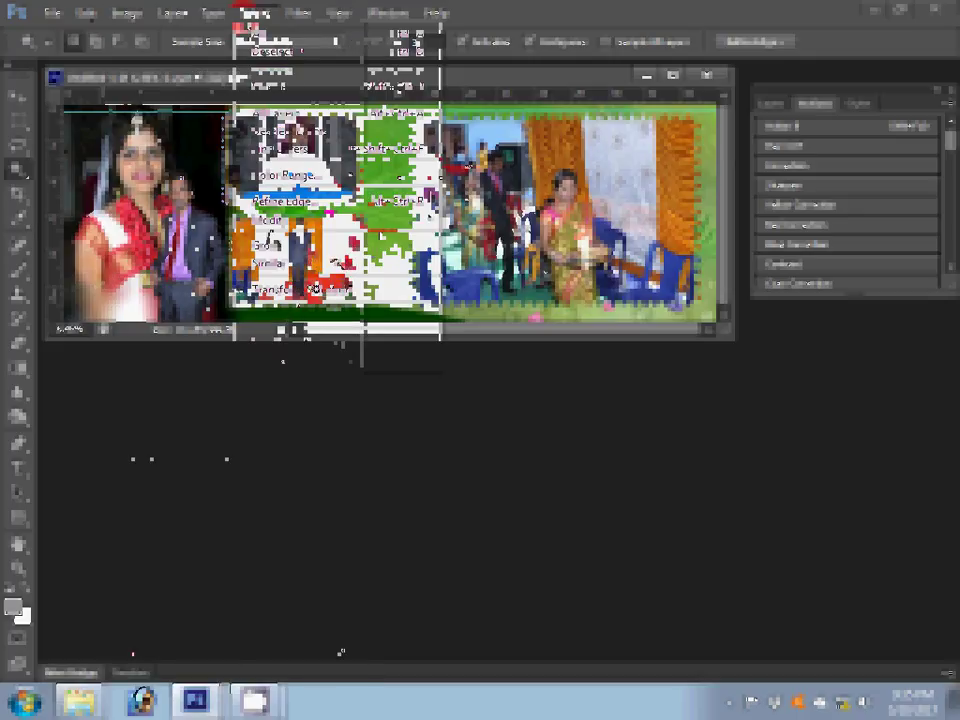
key("Escape")
key("v")
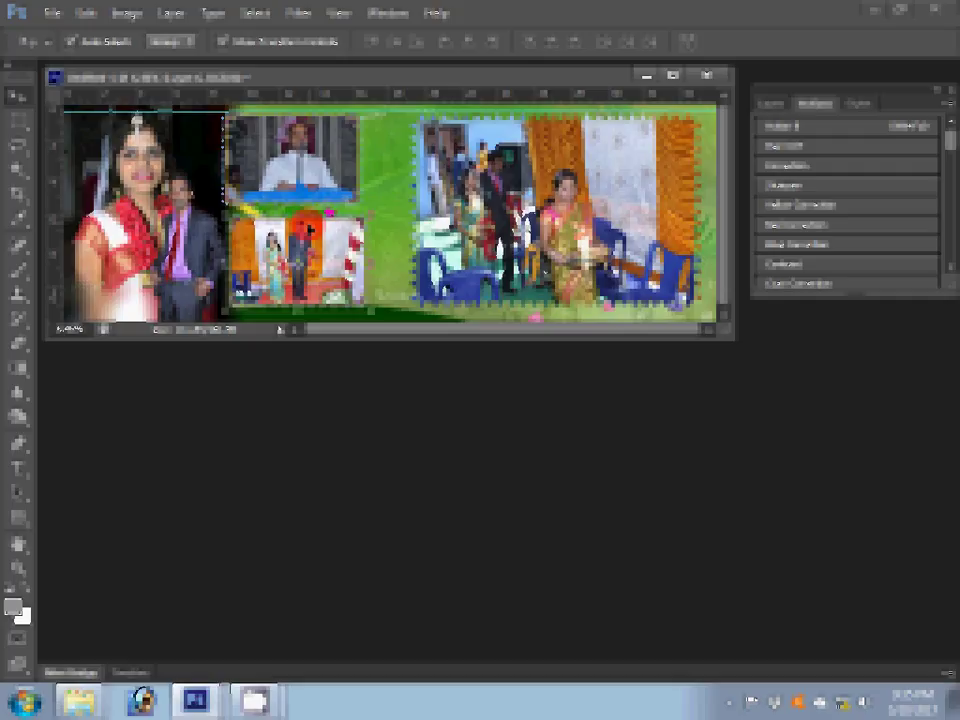
left_click(52, 17)
Save the album page as Photoshop PSD '034' in the album pages folder.
left_click(66, 237)
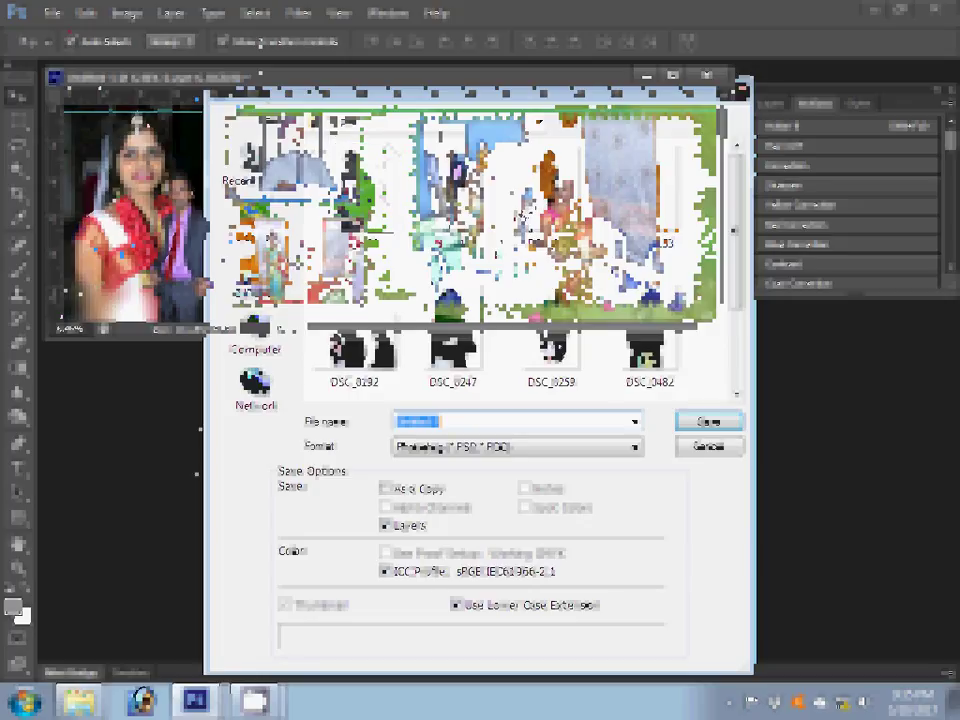
left_click(336, 272)
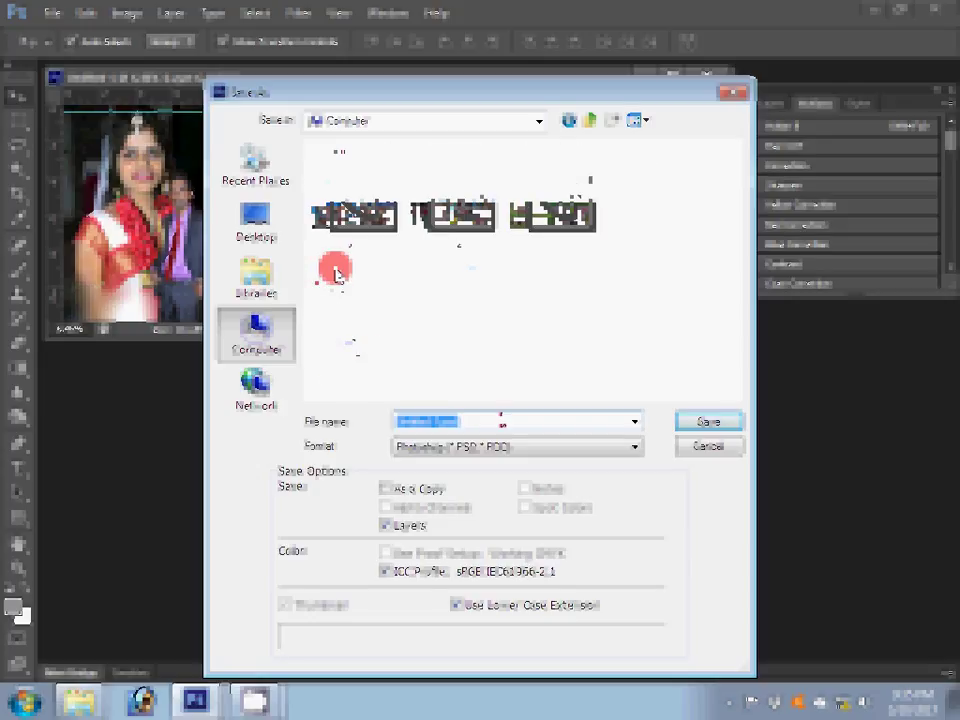
type("034")
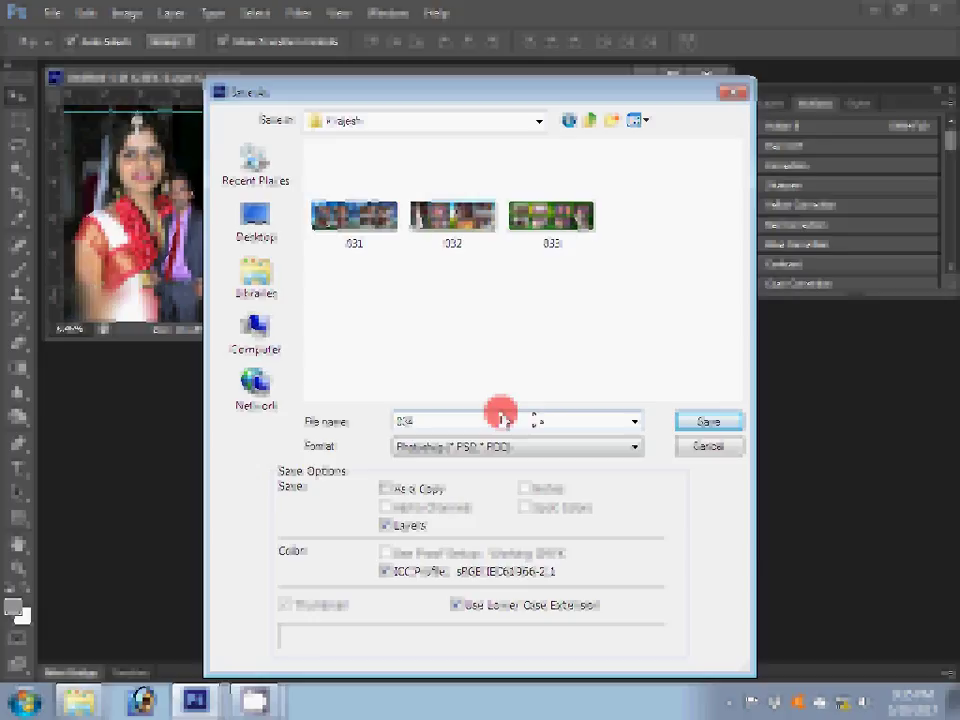
key("Return")
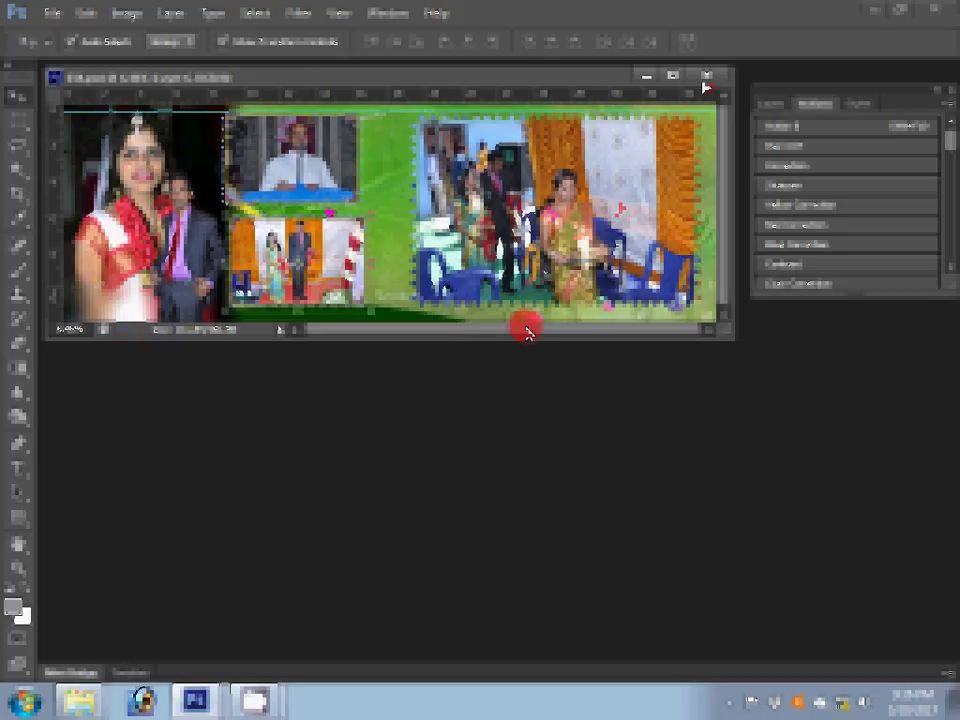
Close the saved page and verify in the Open dialog that 034 sits beside 031–033.
left_click(703, 86)
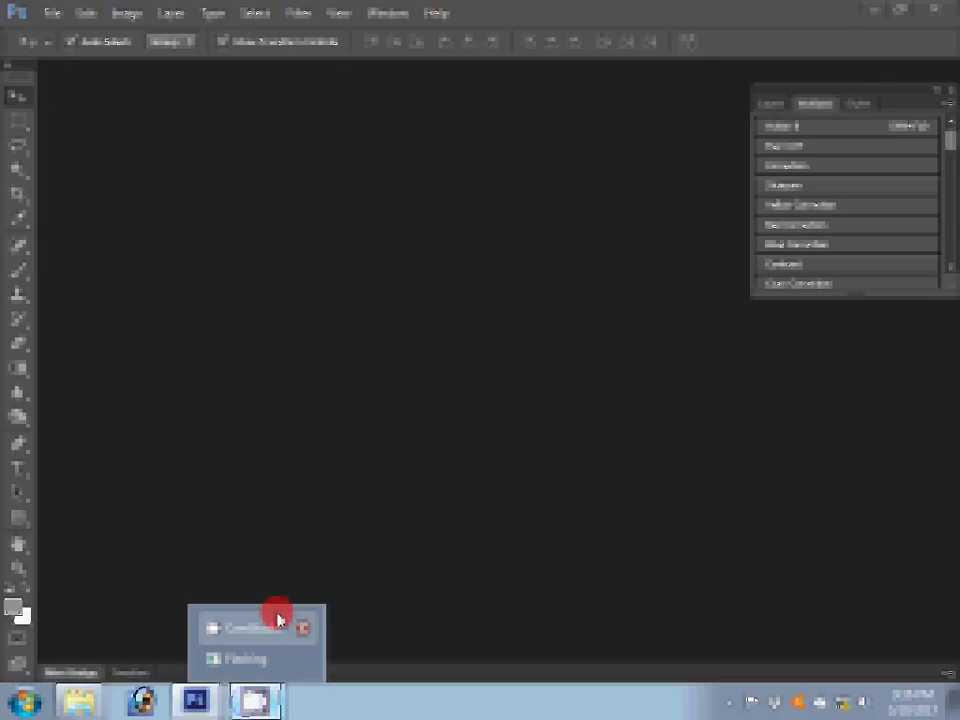
left_click(278, 620)
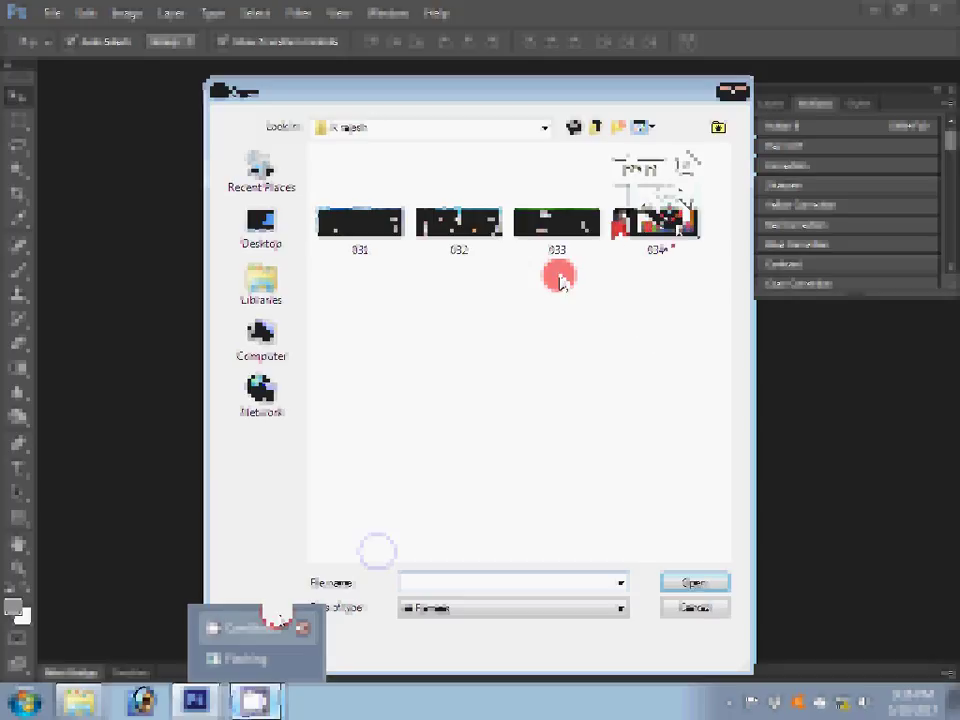
left_click(700, 607)
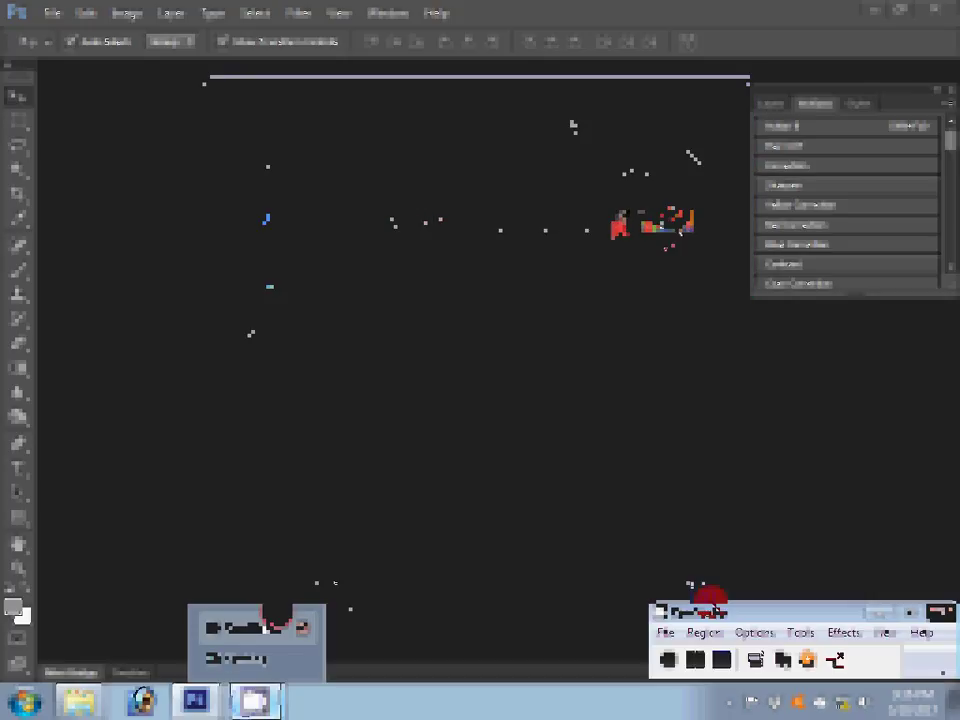